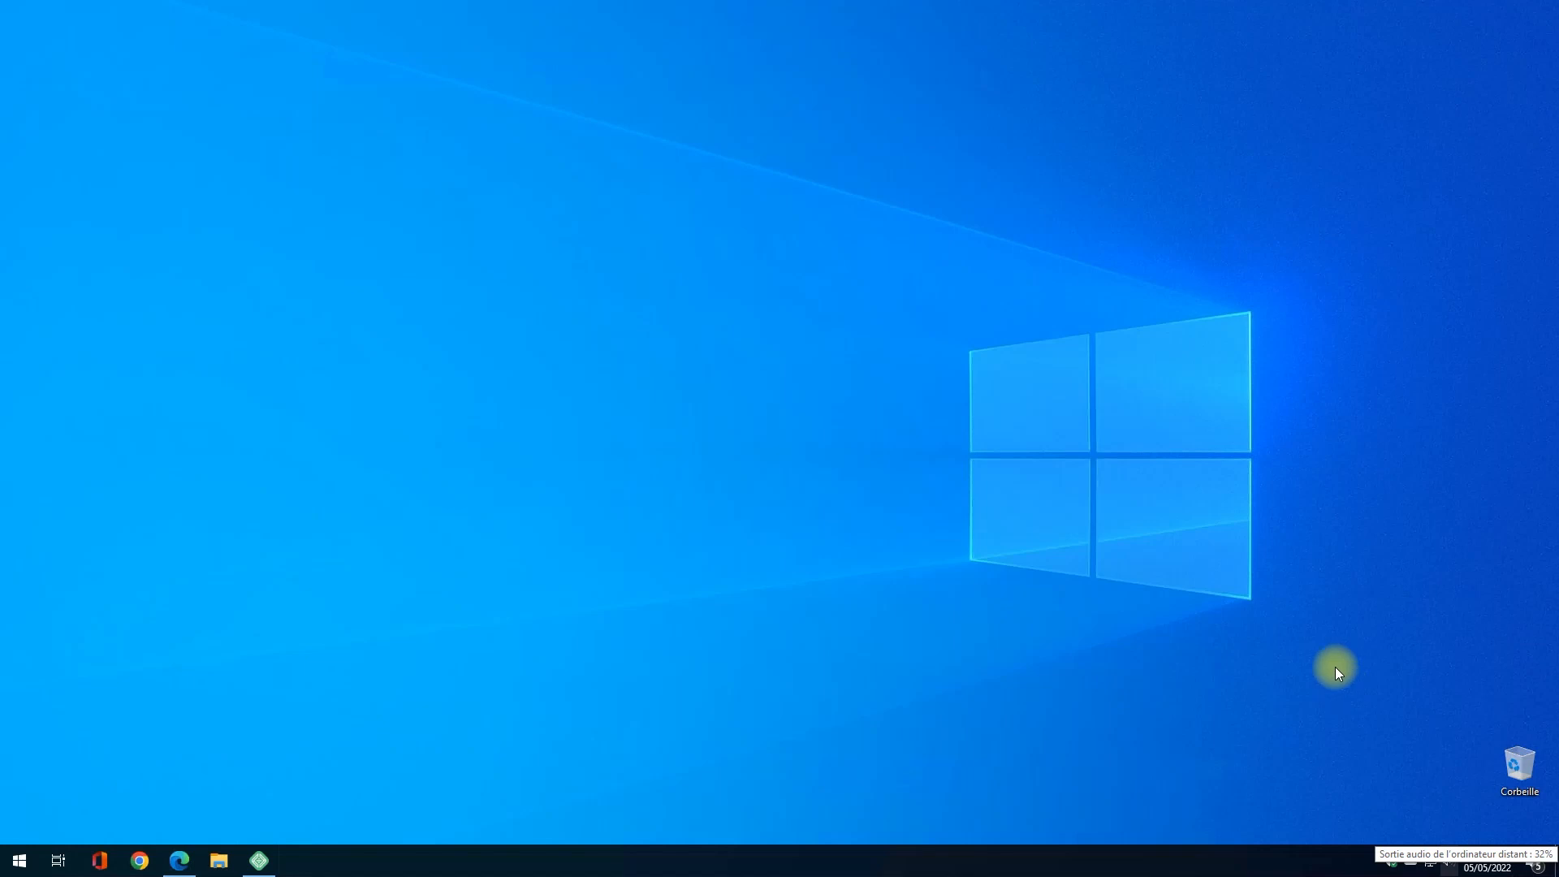
# Step: Switch to the browser and open the header template part in the WordPress site editor
pyautogui.click(180, 859)
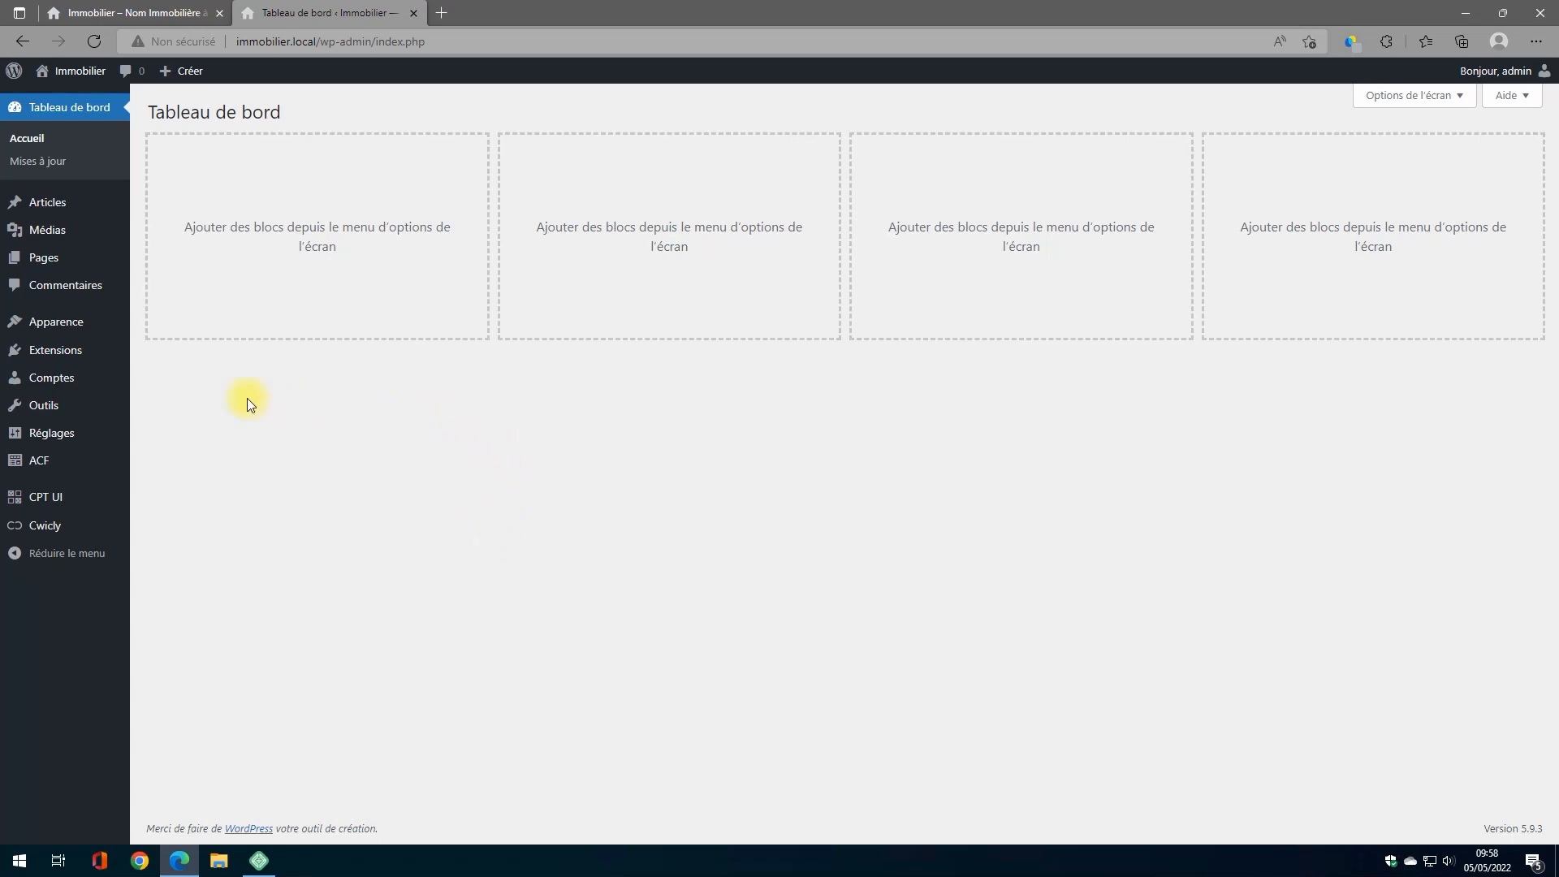
pyautogui.moveTo(51, 329)
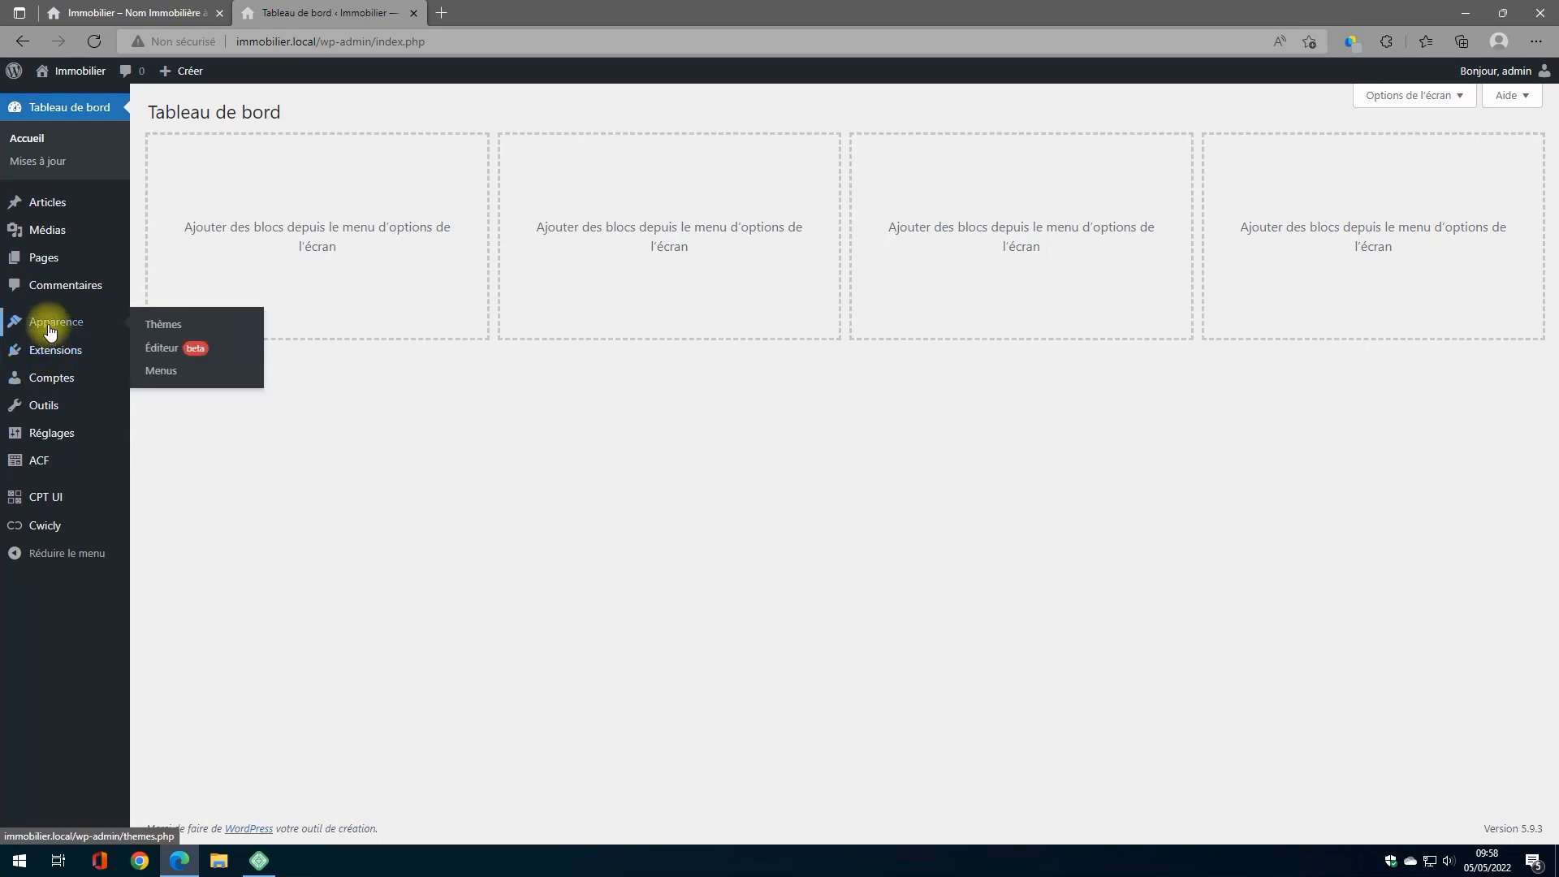
pyautogui.click(160, 355)
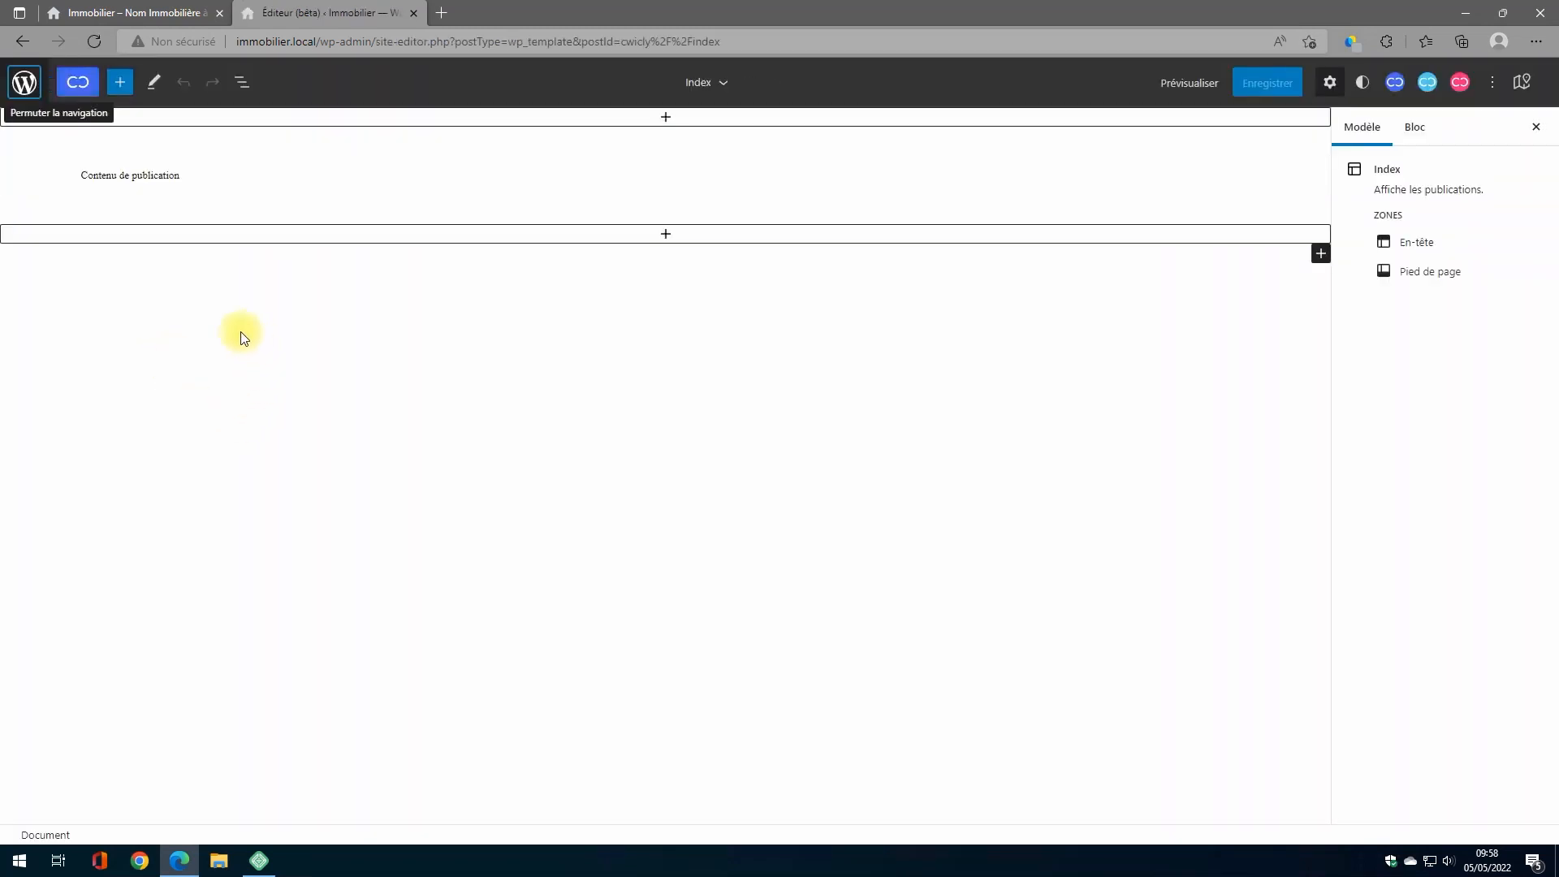
pyautogui.click(23, 81)
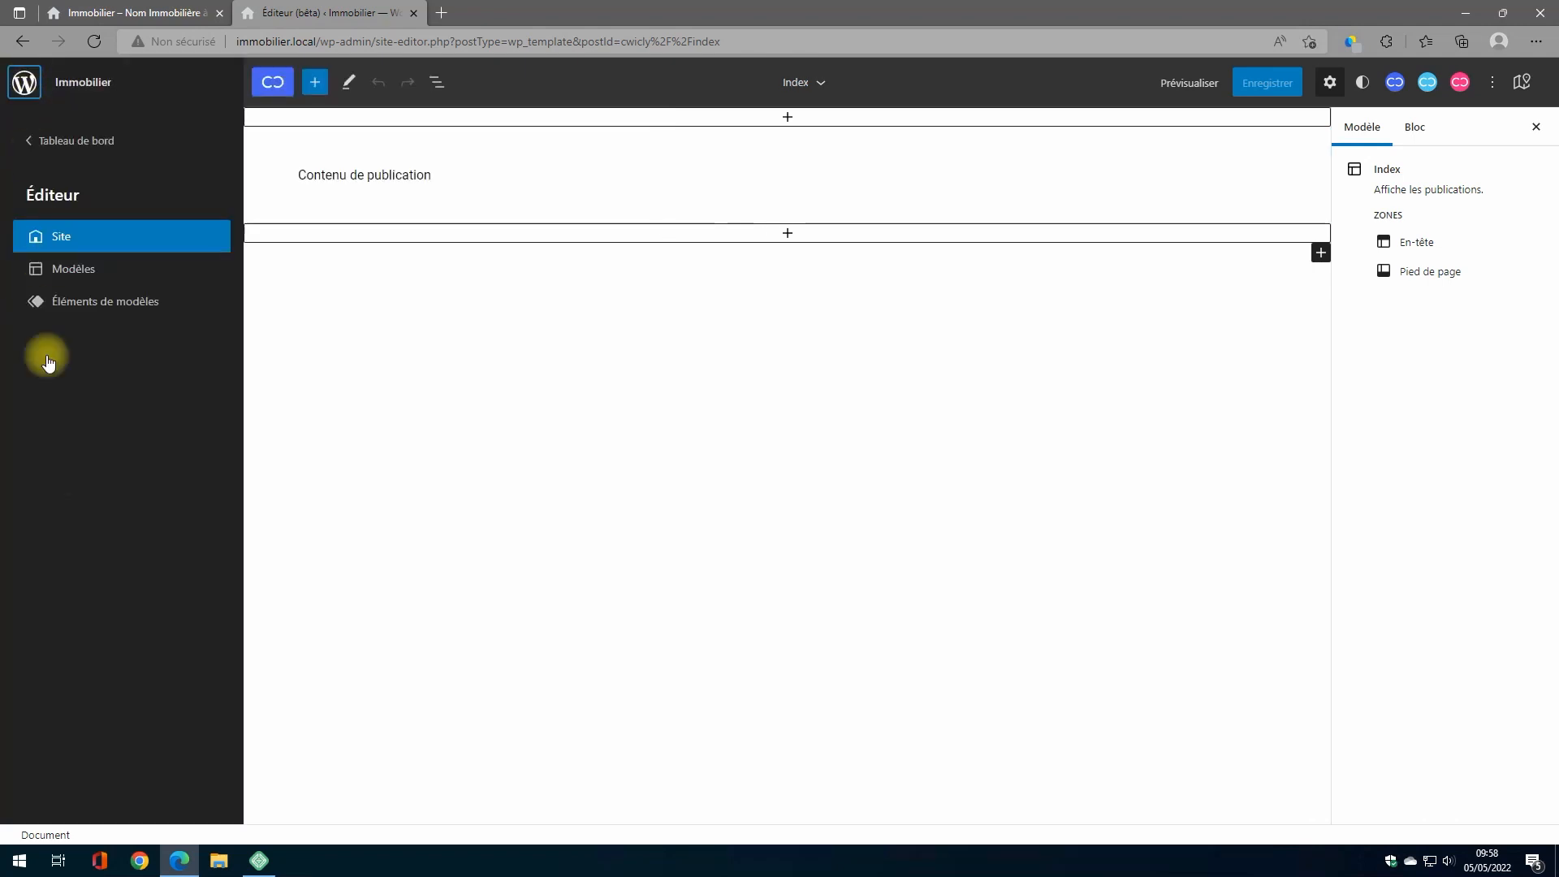
pyautogui.click(99, 305)
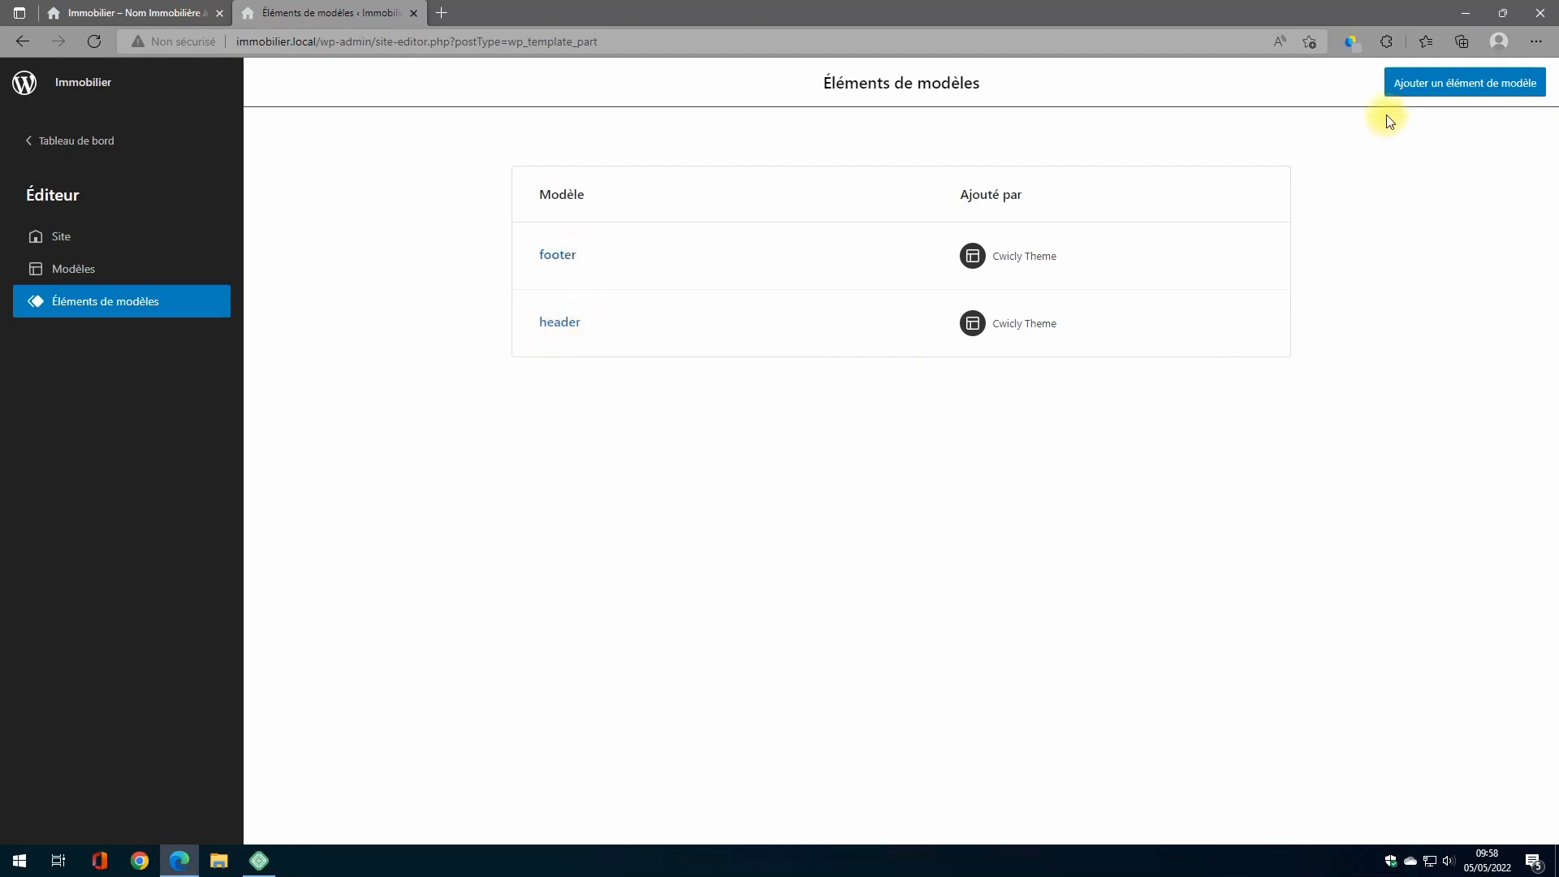
pyautogui.click(1456, 85)
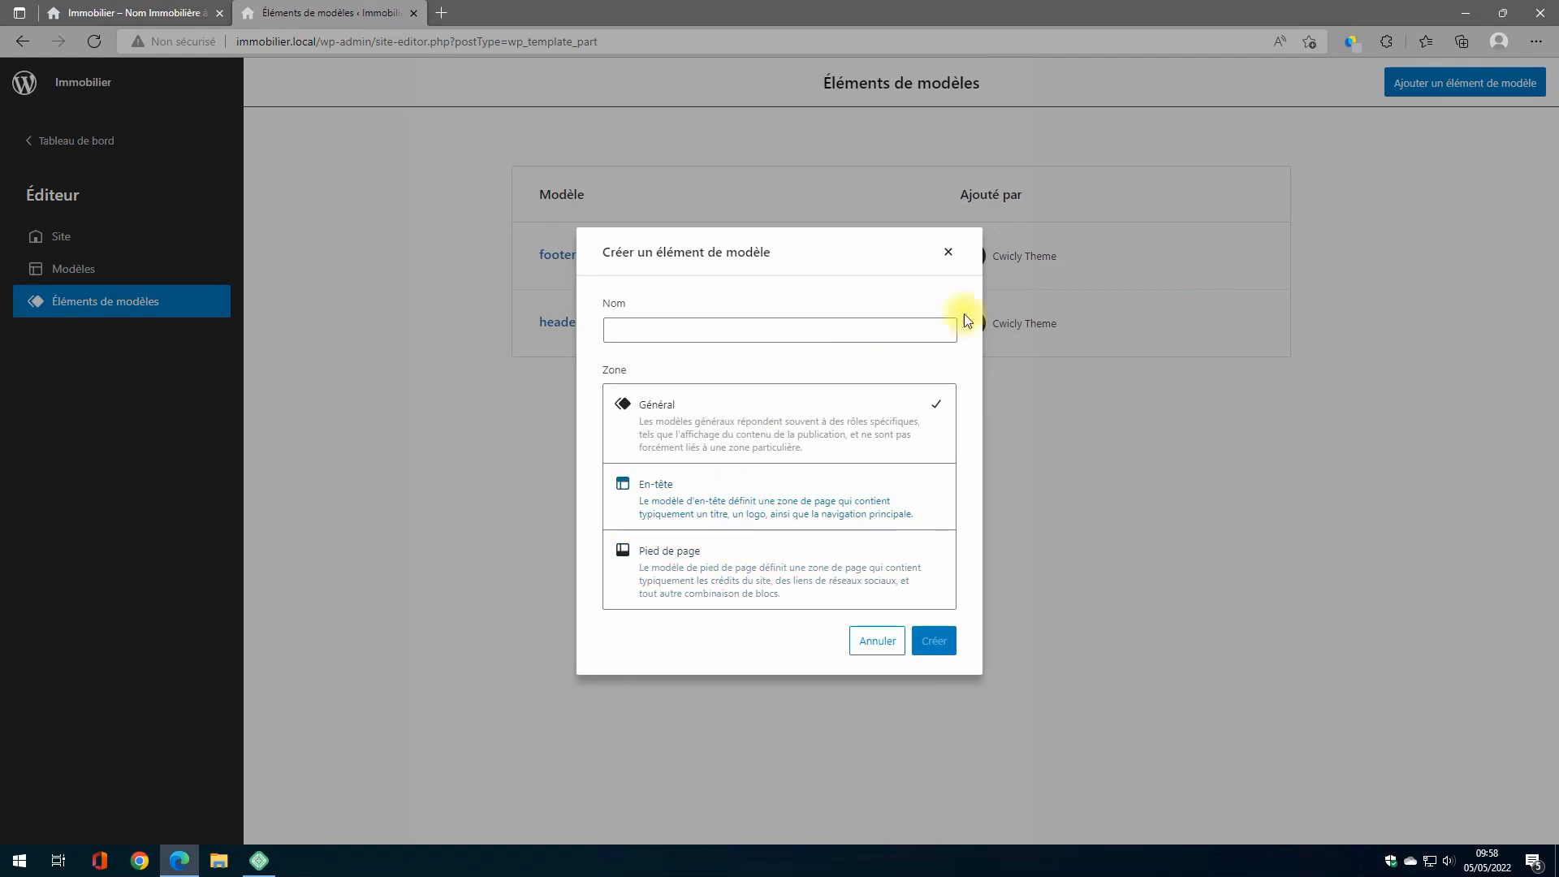
pyautogui.click(947, 251)
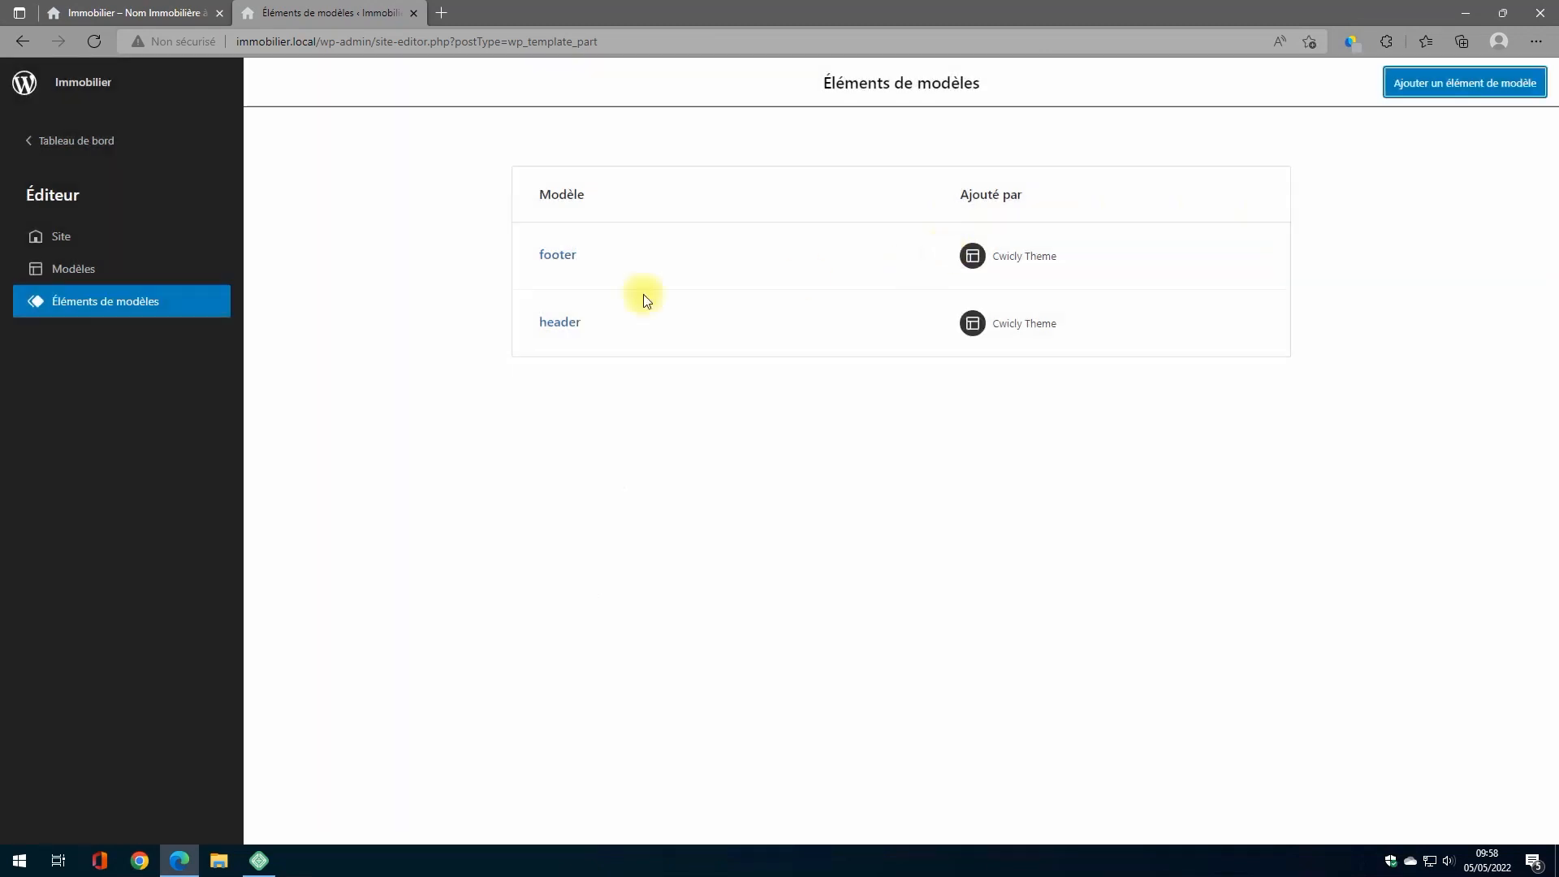
pyautogui.click(559, 325)
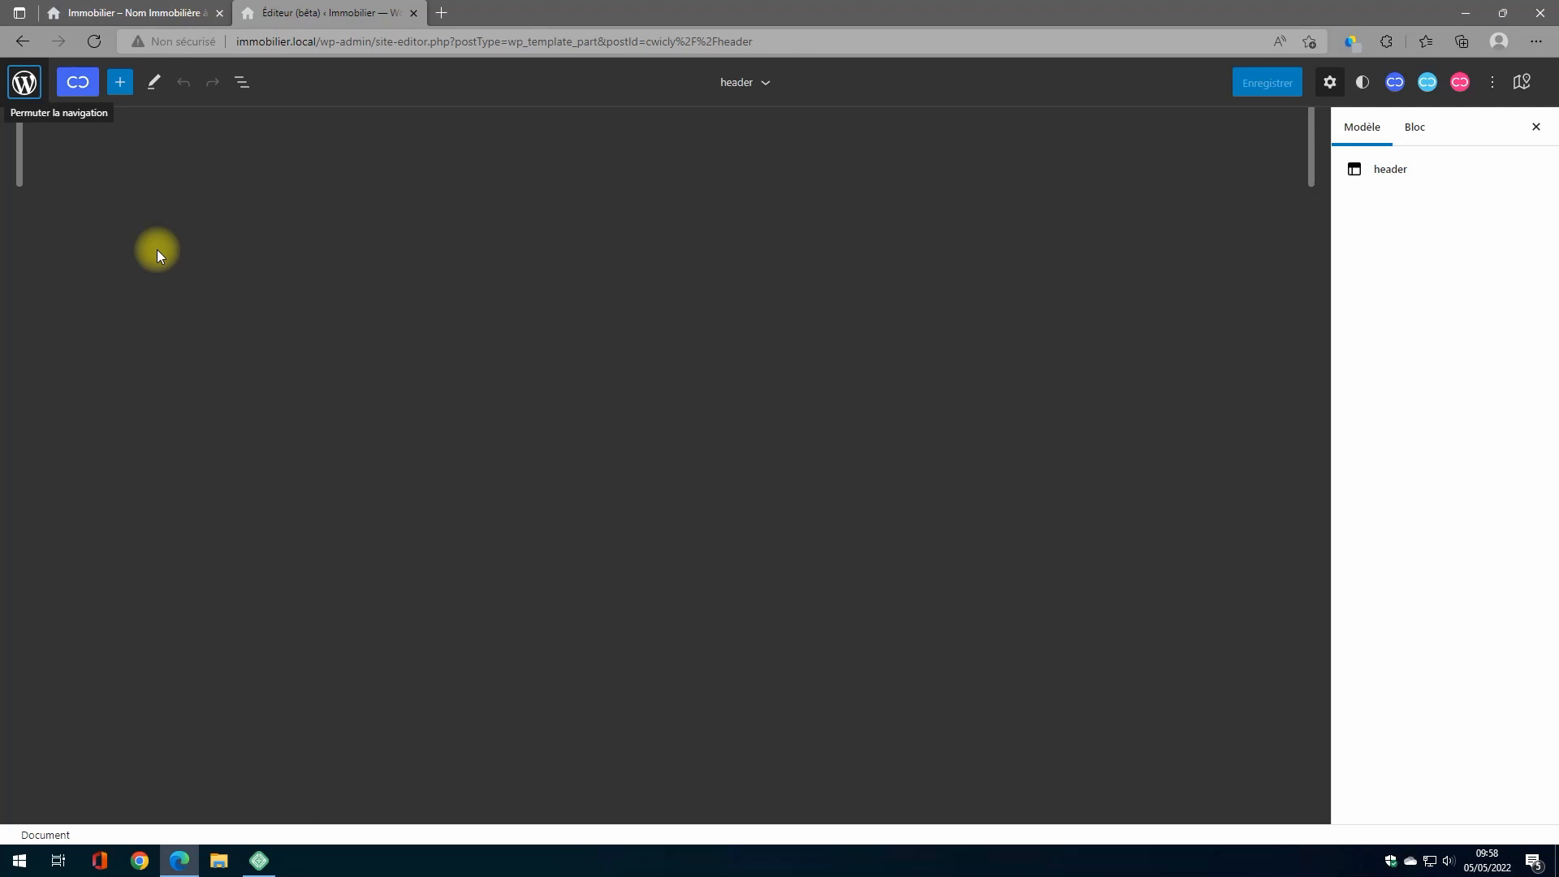
# Step: Open the Cwicly template library and filter the sections by the Navigation type
pyautogui.click(72, 74)
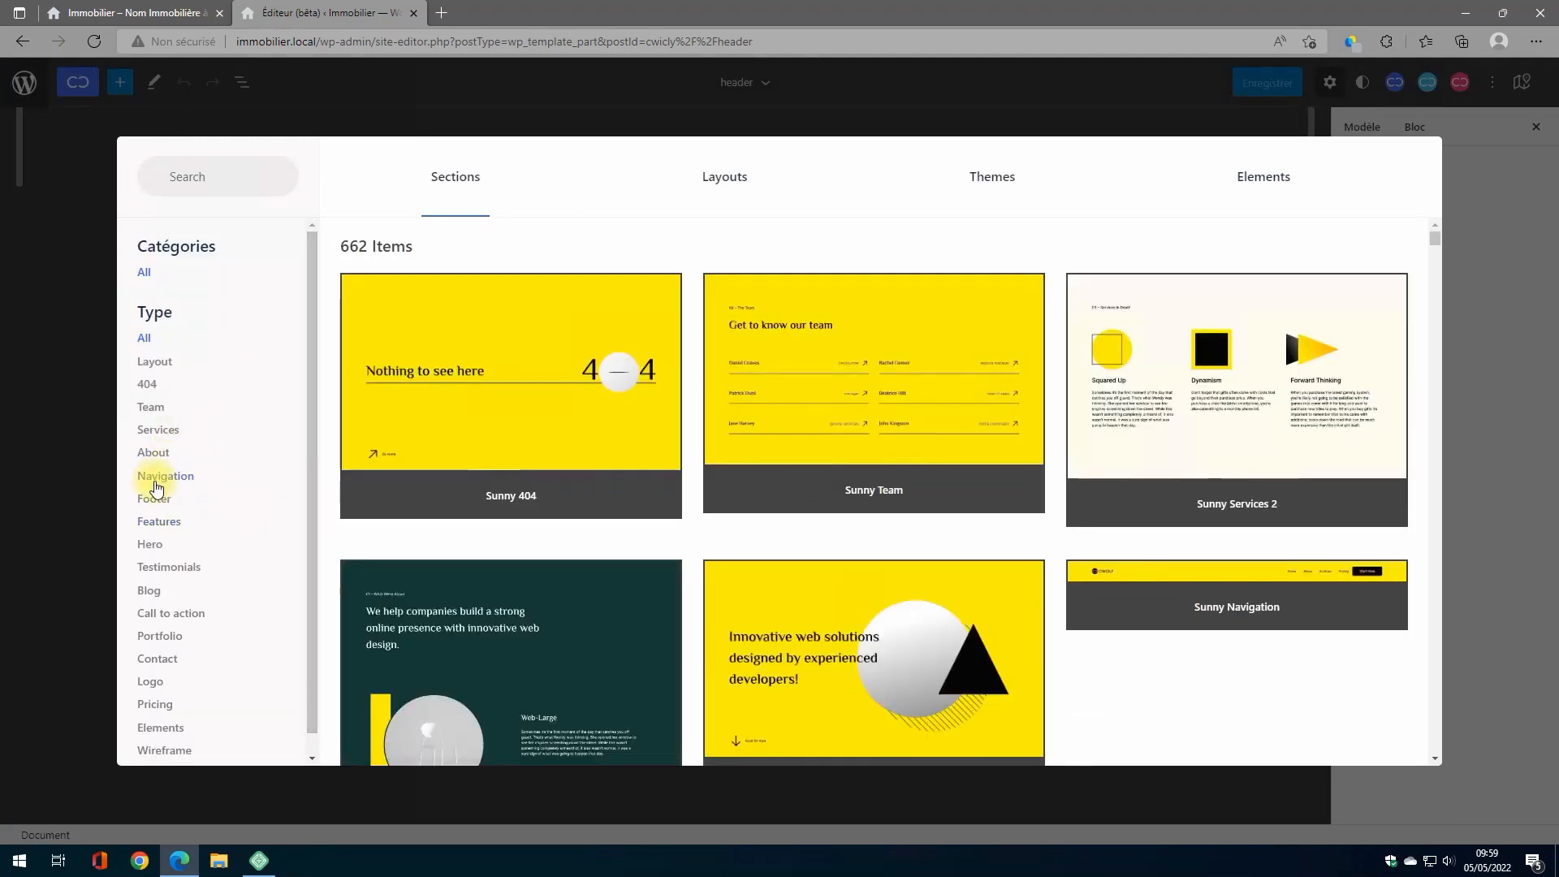
pyautogui.click(158, 484)
pyautogui.scroll(-10, 748, 620)
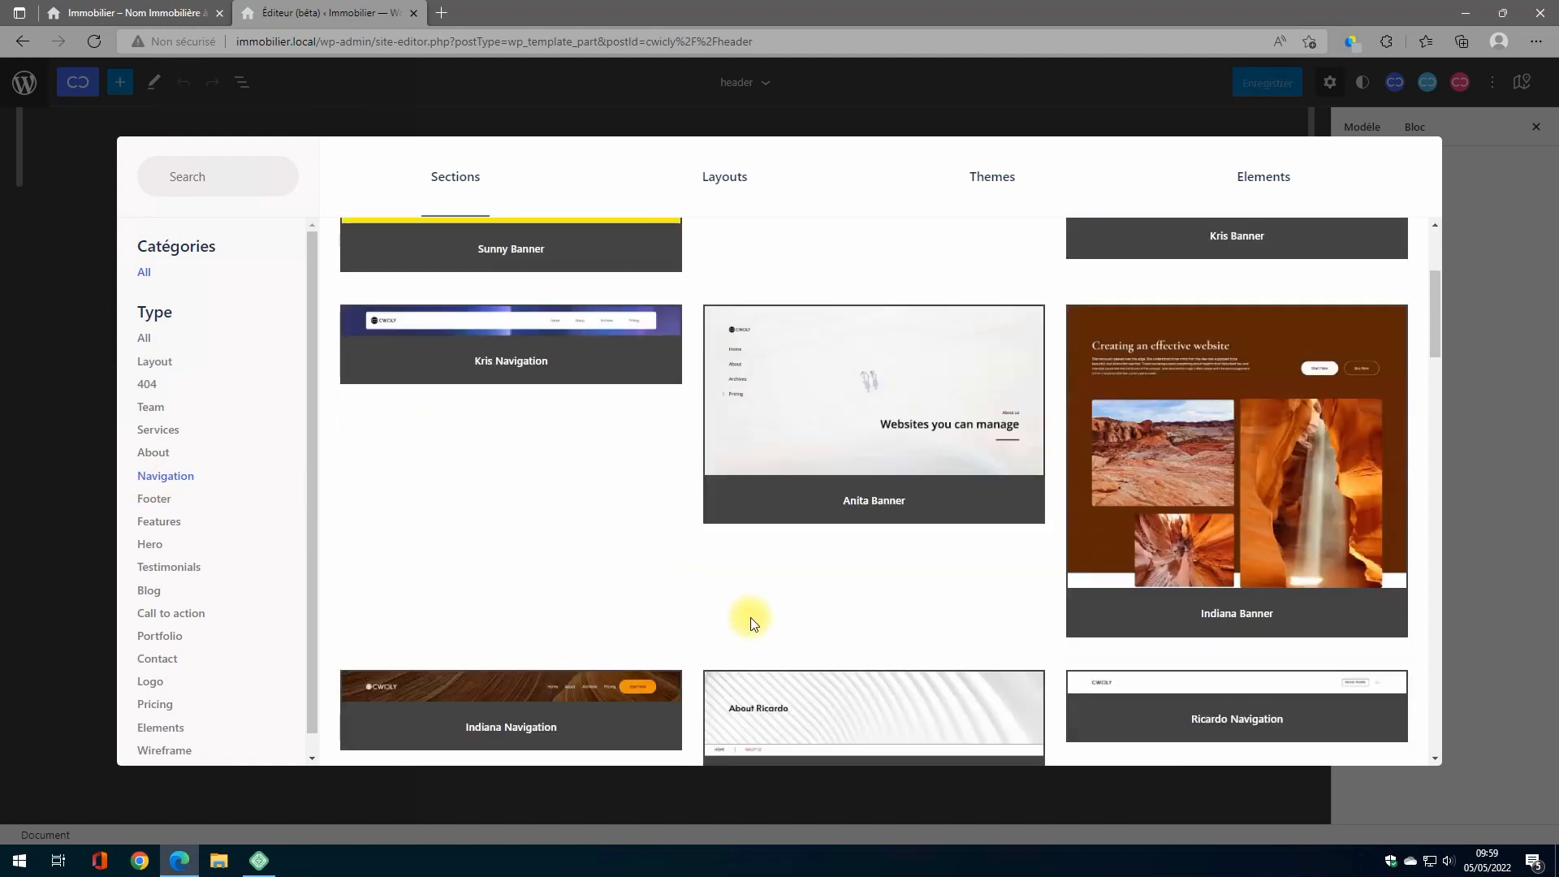
pyautogui.scroll(-6, 759, 621)
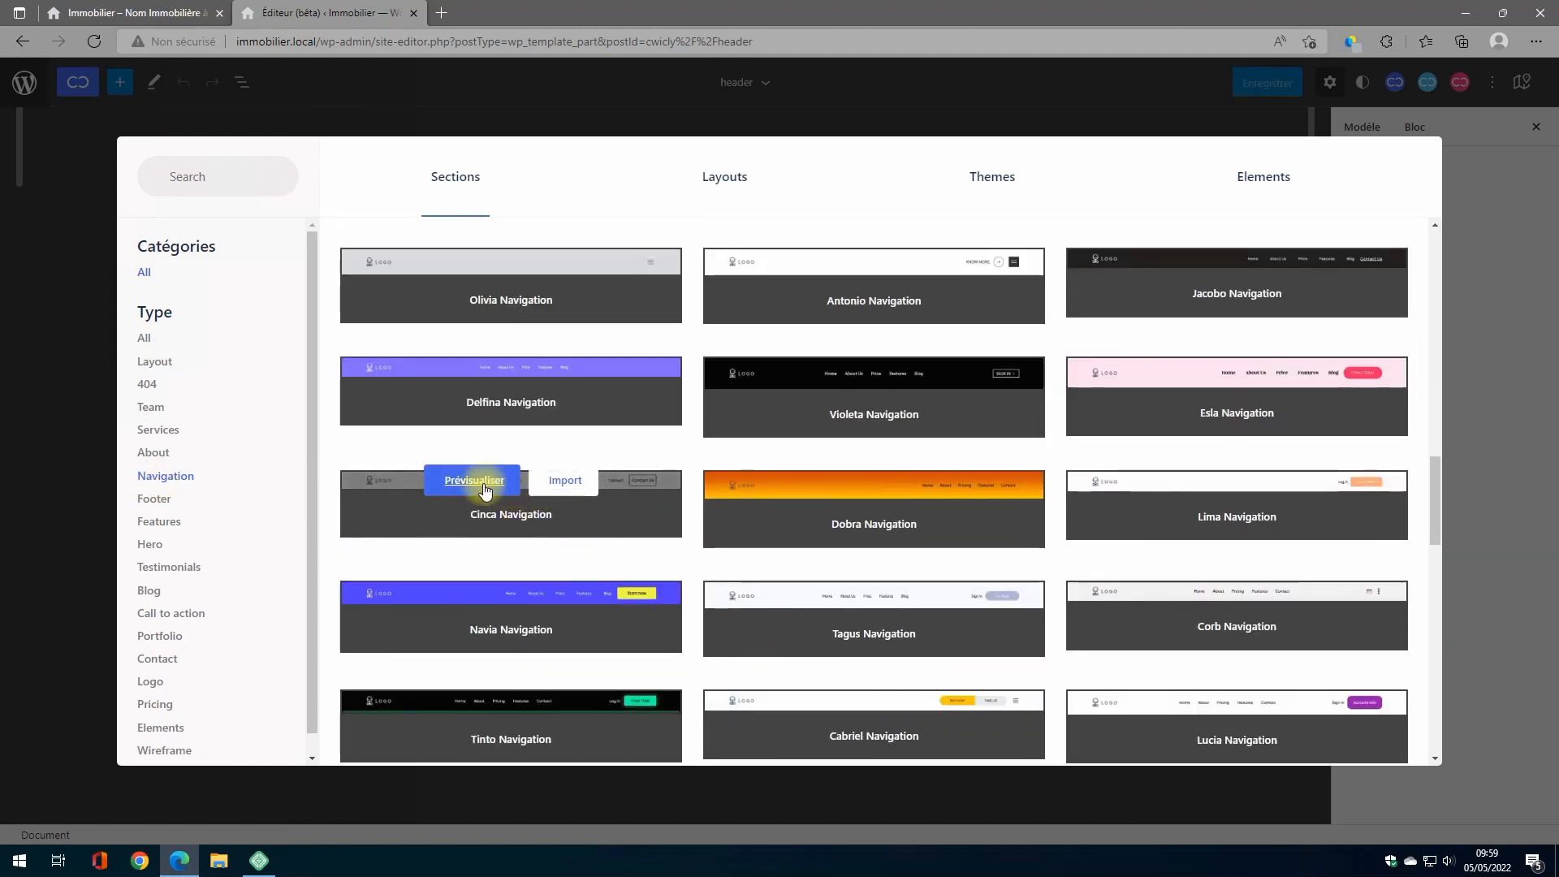
# Step: Preview the Cinca Navigation template at full and reduced window widths, checking its mobile menu, and return to the library
pyautogui.click(484, 483)
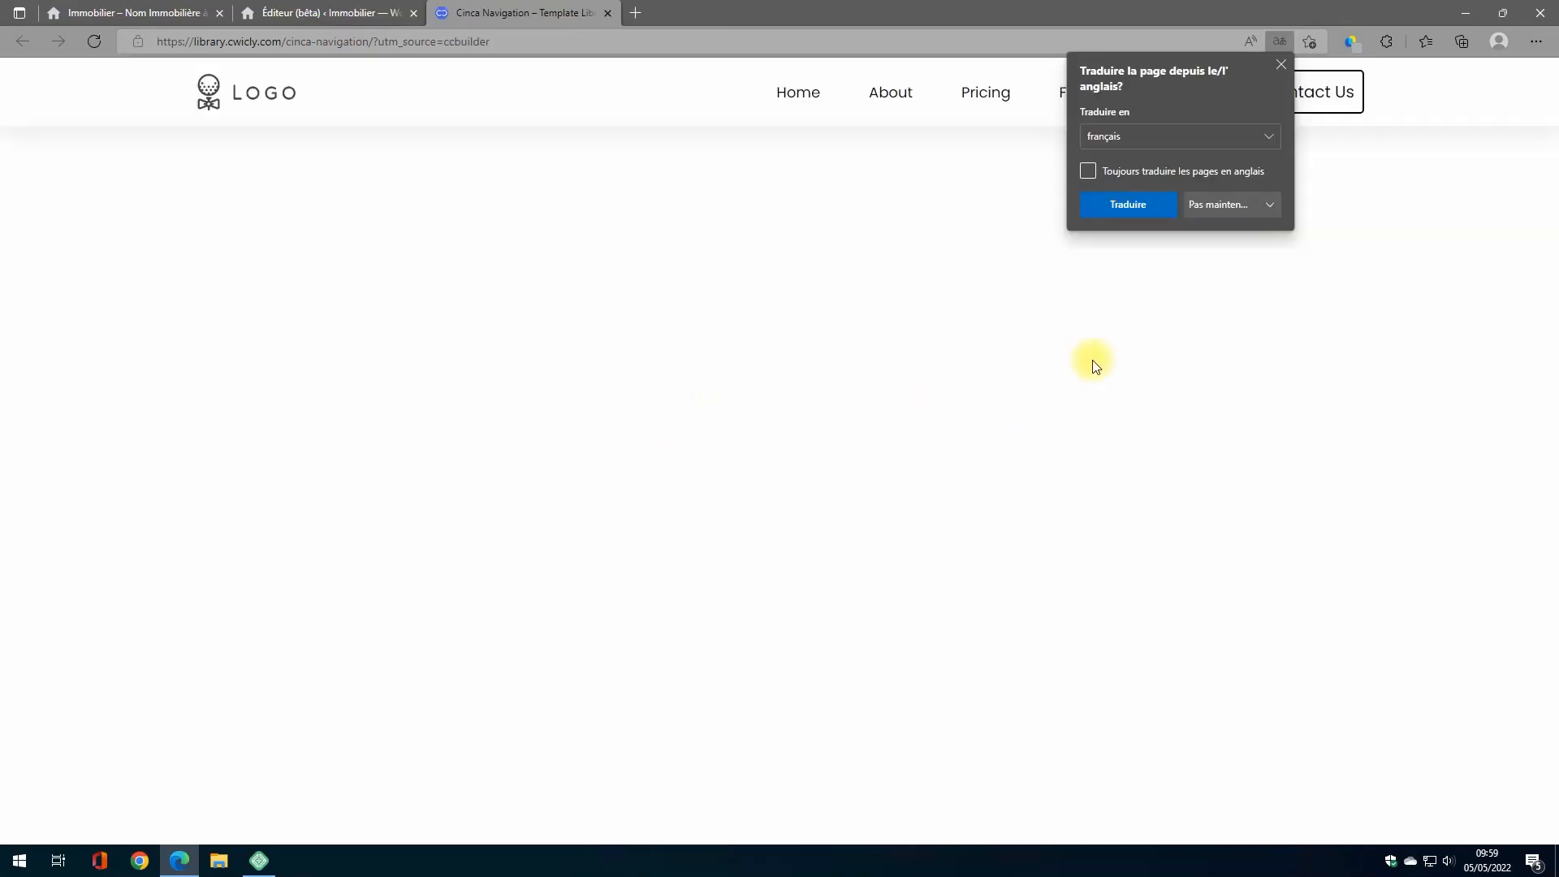
pyautogui.click(1282, 65)
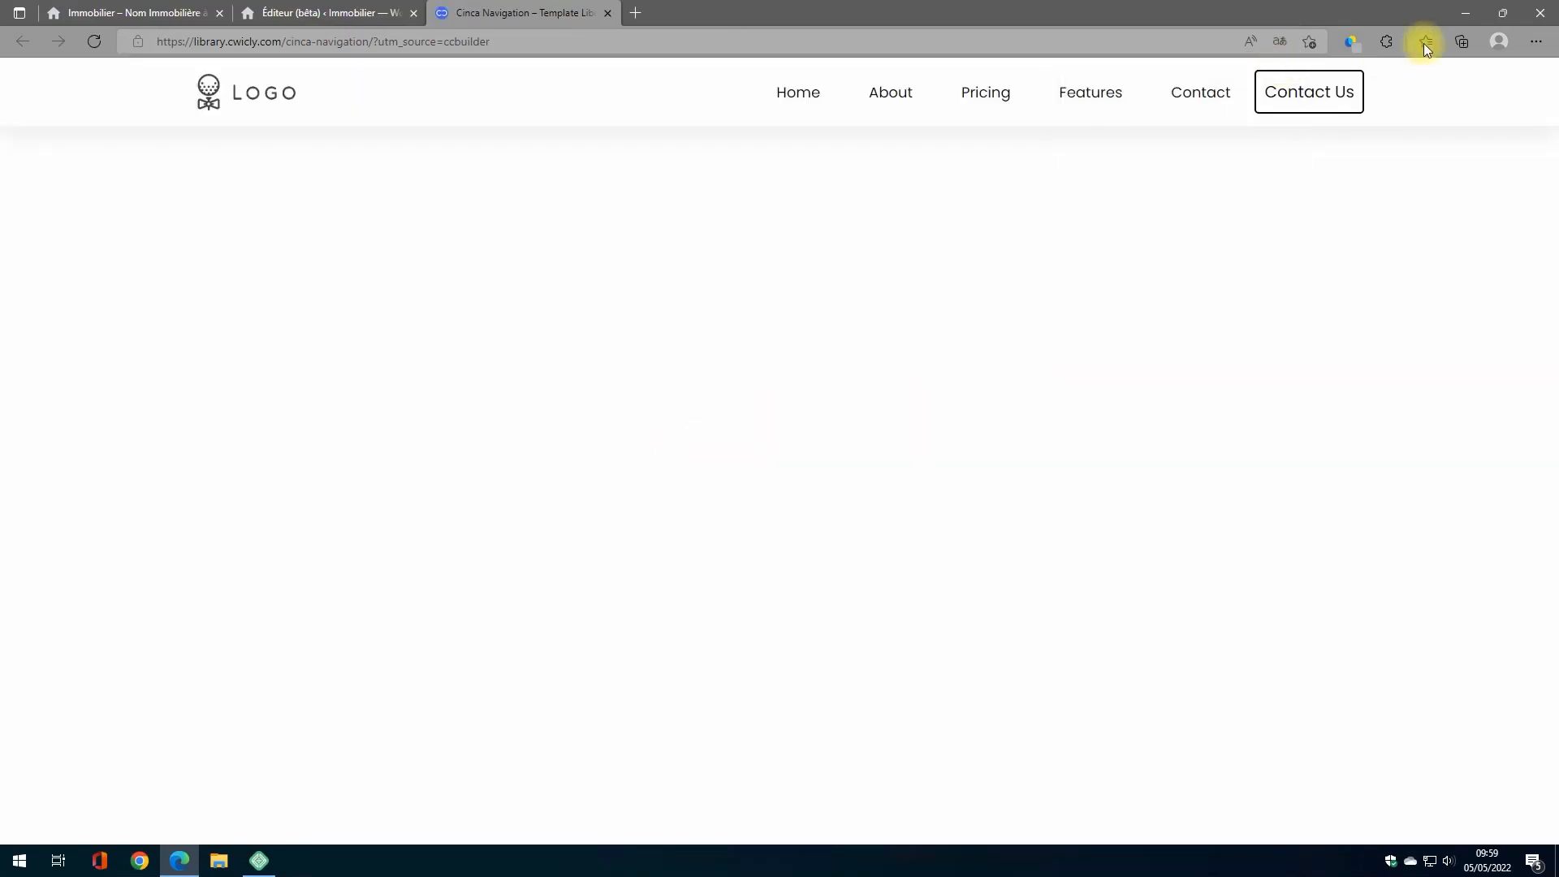
pyautogui.click(1502, 13)
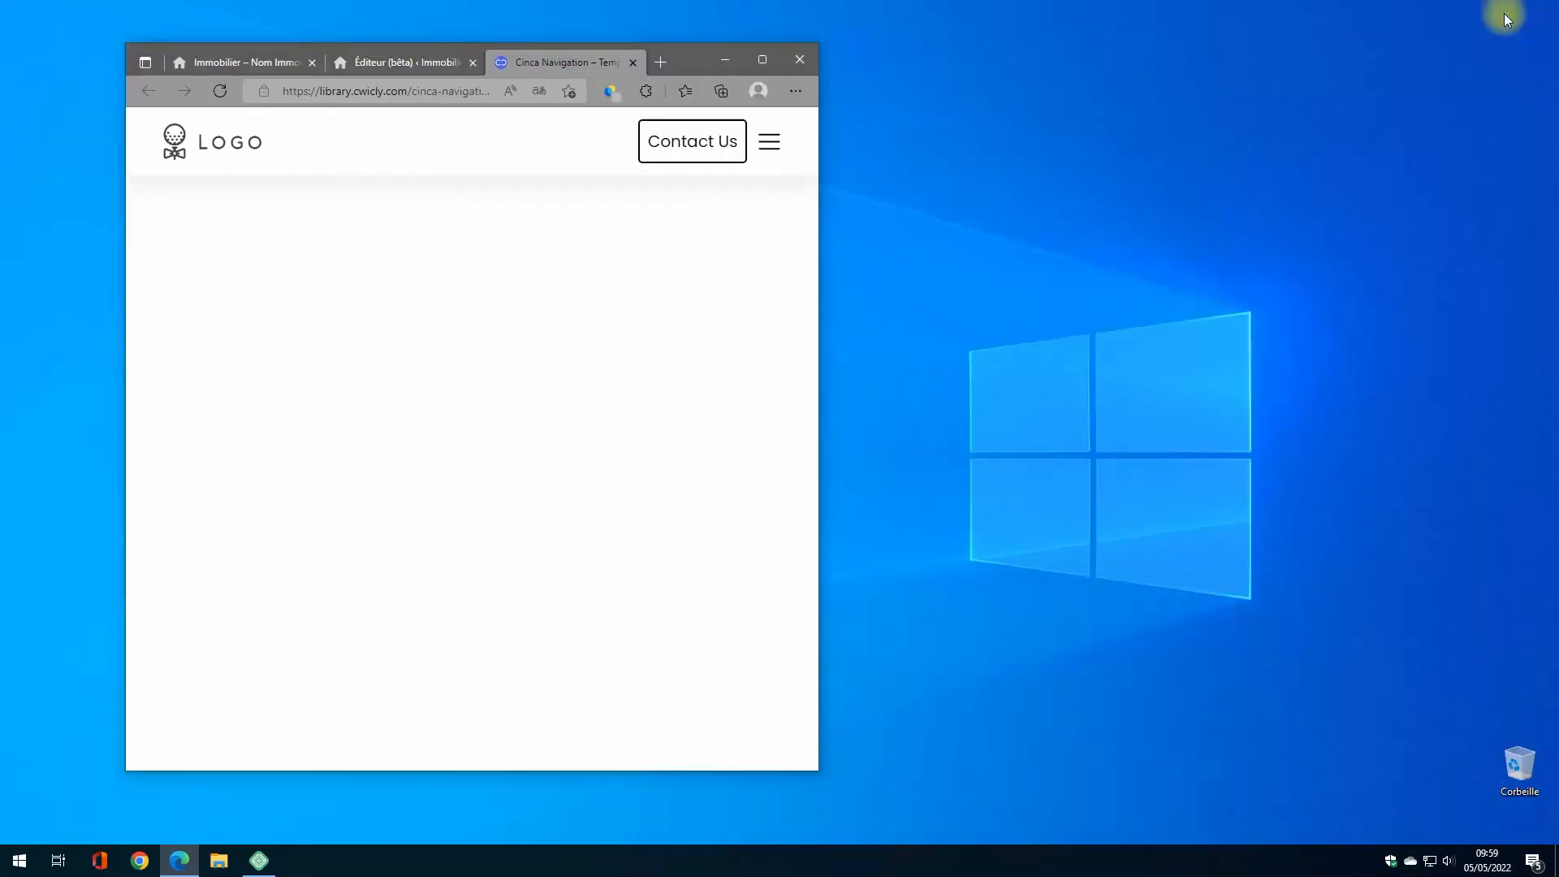
pyautogui.click(770, 143)
pyautogui.click(471, 132)
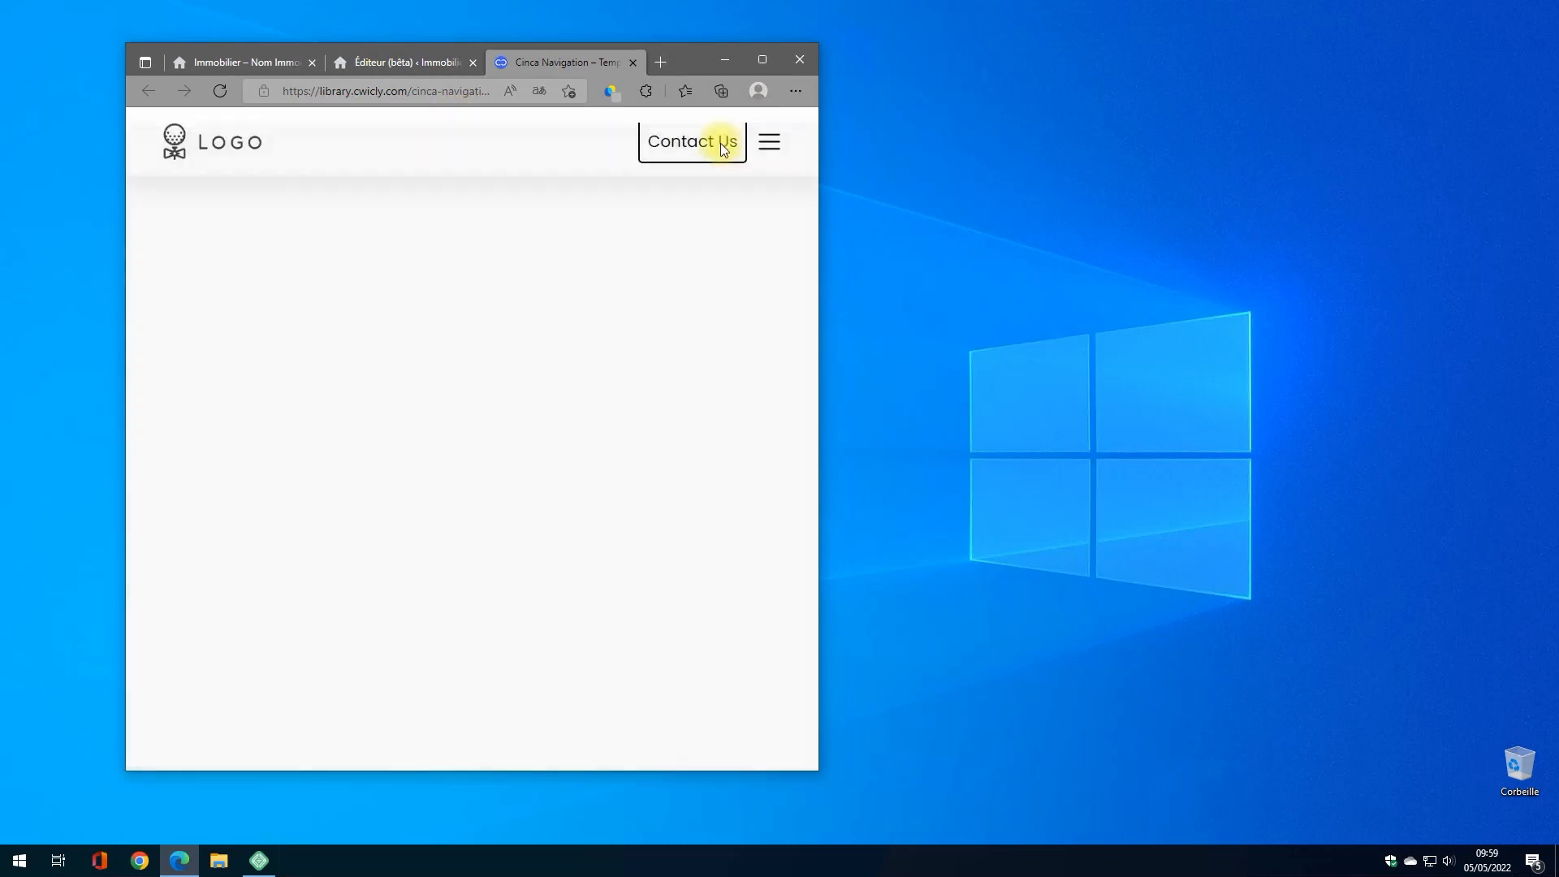
pyautogui.click(760, 60)
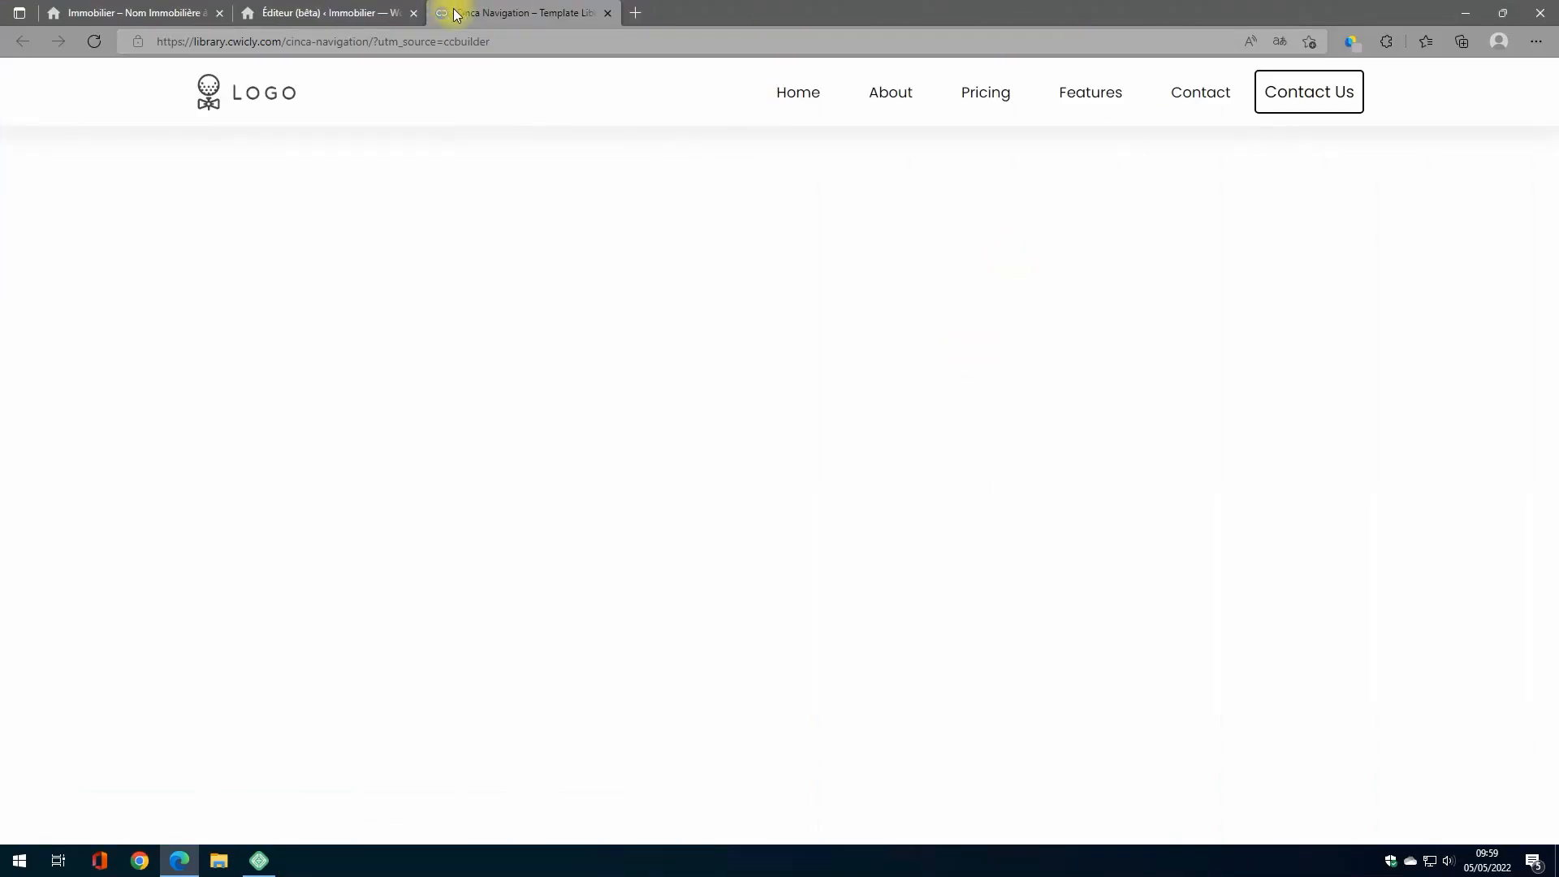
pyautogui.click(608, 13)
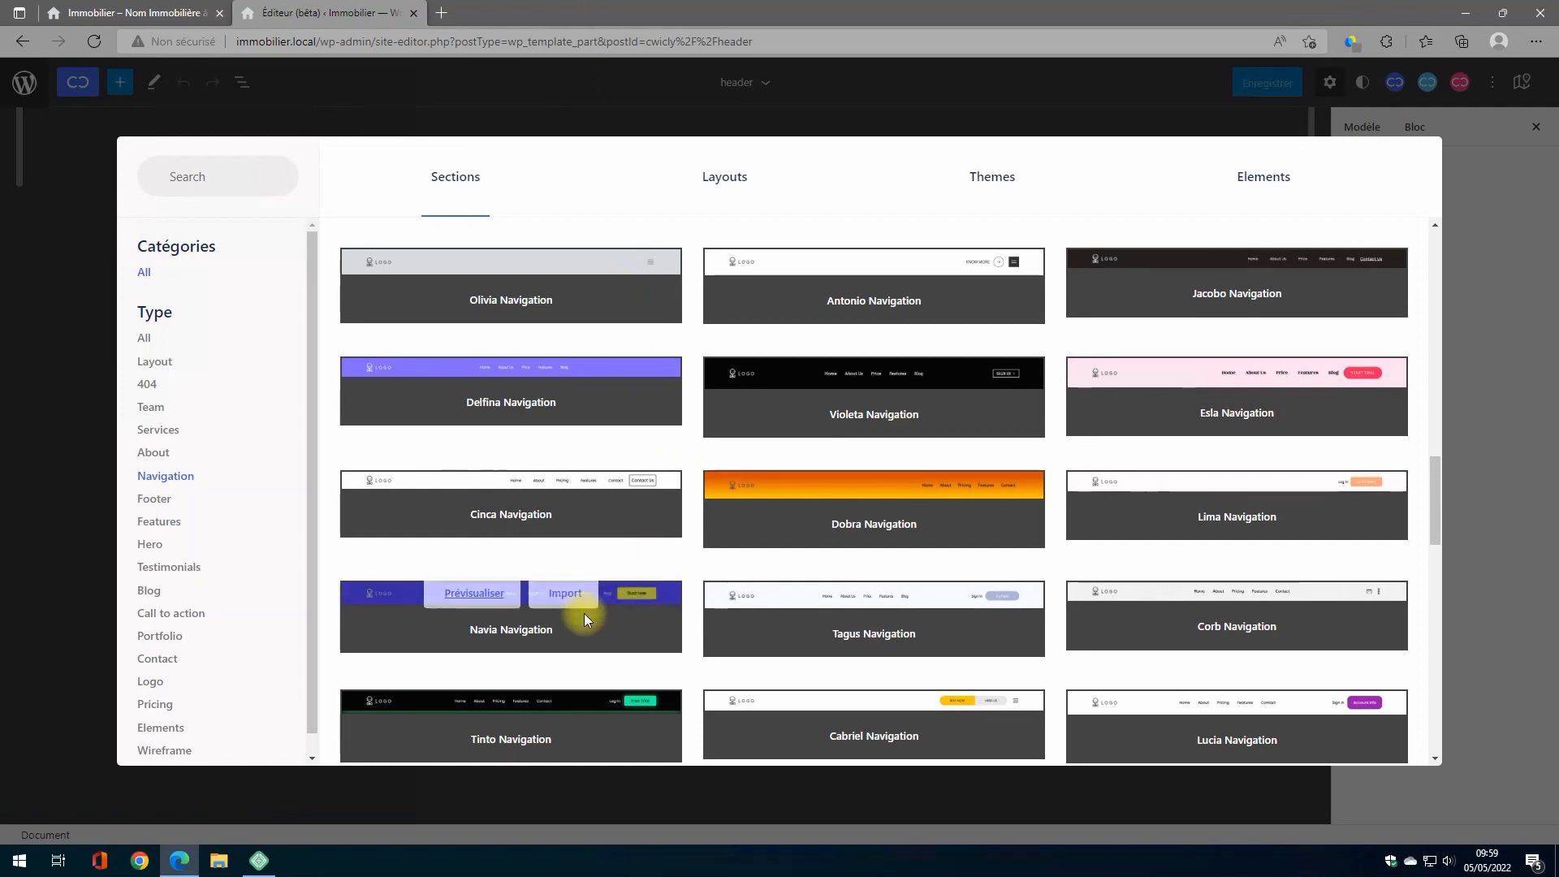
# Step: Import the Cinca Navigation template into the header and display the block list view
pyautogui.click(569, 484)
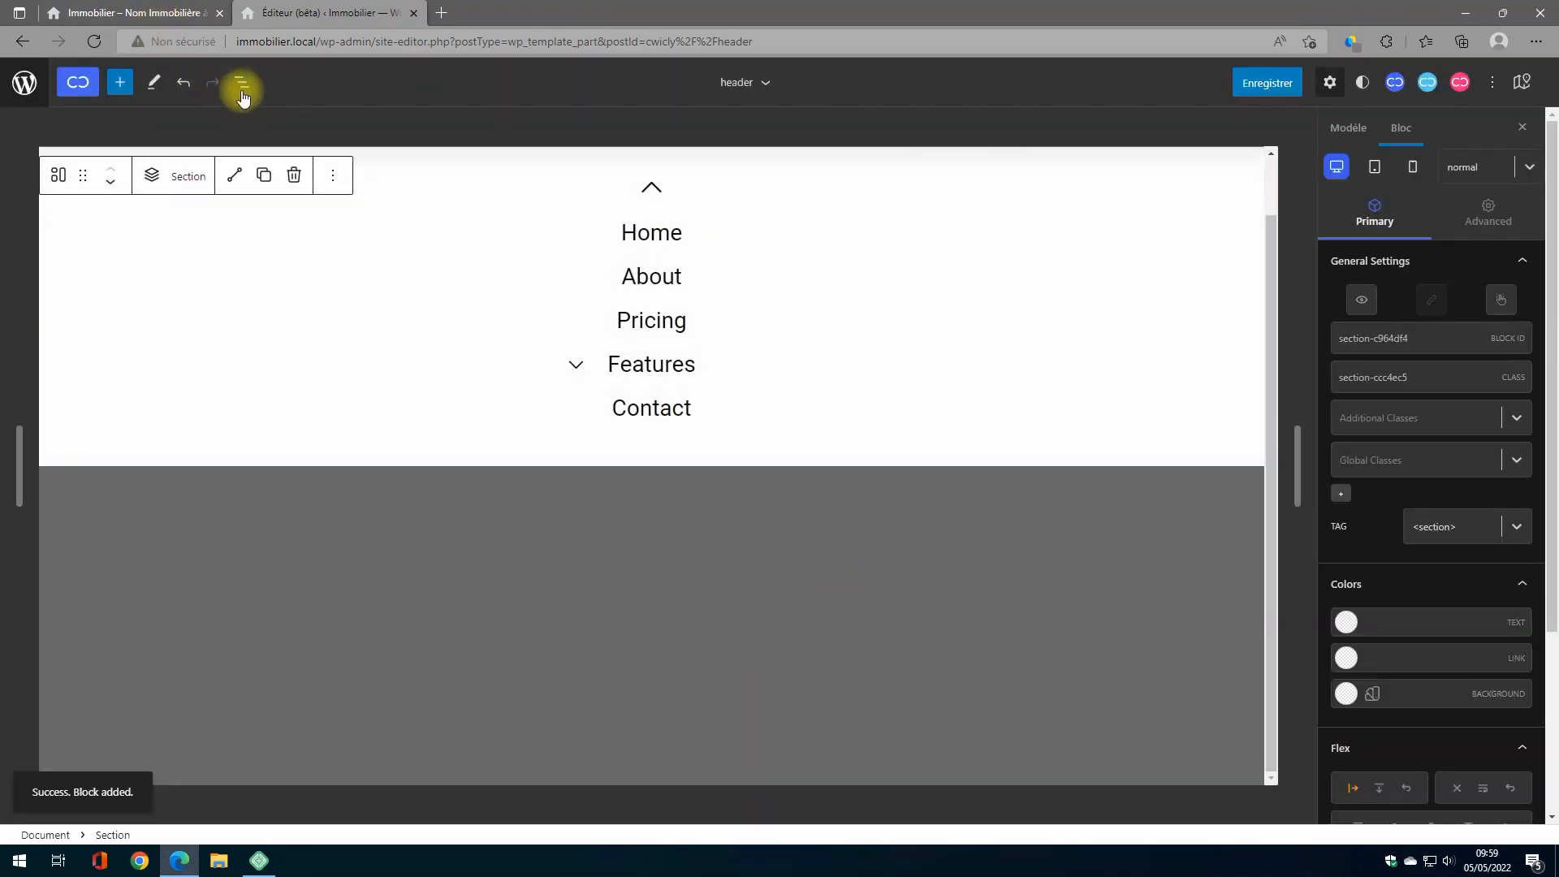
pyautogui.click(241, 90)
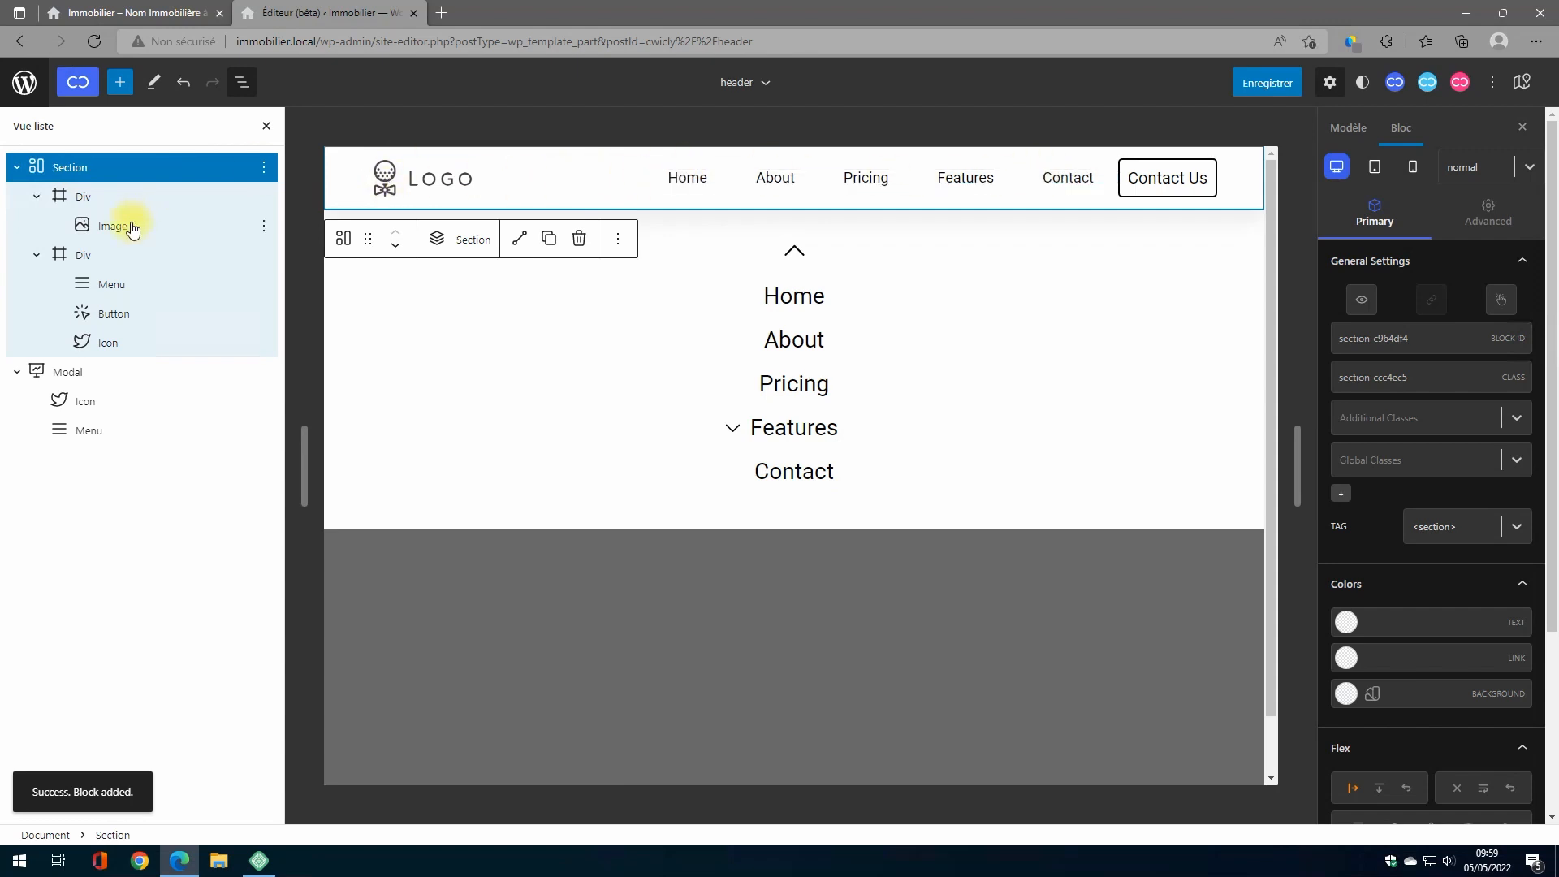
# Step: Examine the imported header's block structure and the settings of its Section, logo Div, Image and Modal blocks
pyautogui.click(83, 197)
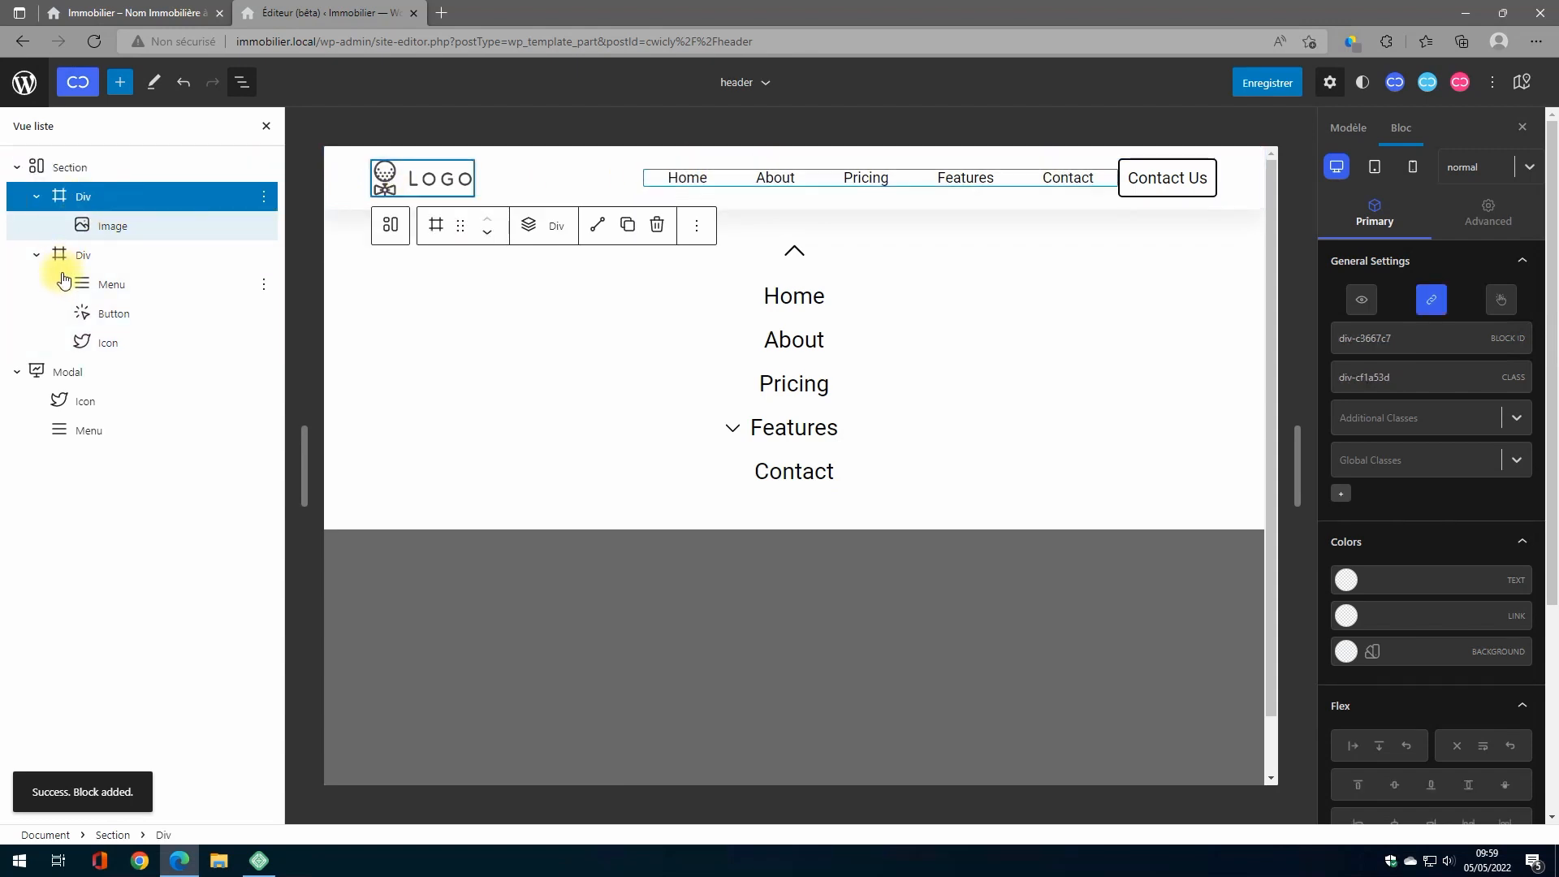
pyautogui.click(130, 227)
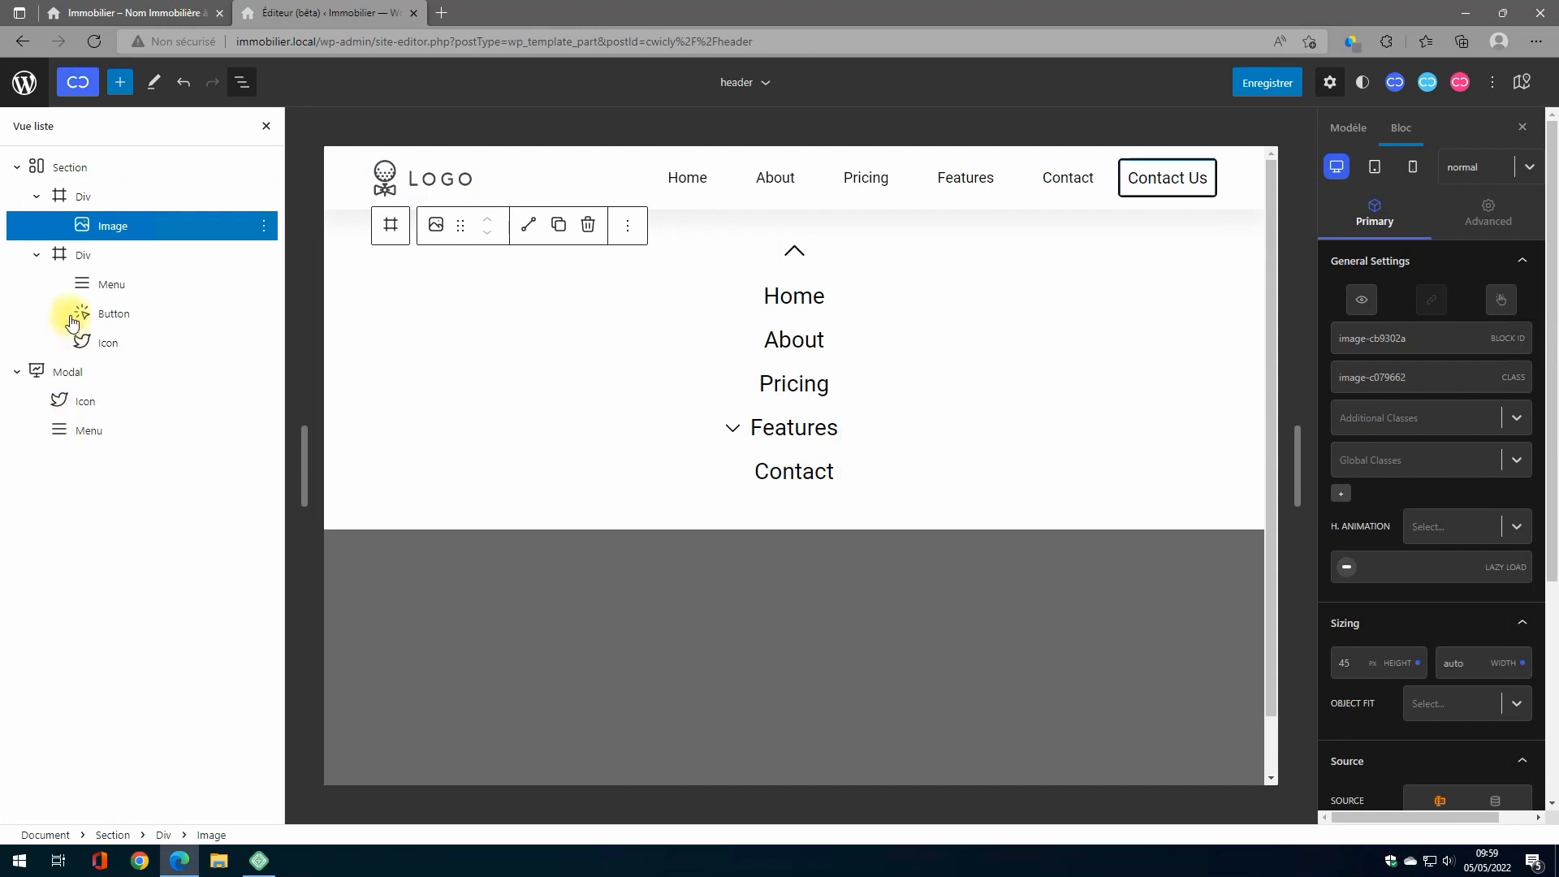
pyautogui.click(61, 374)
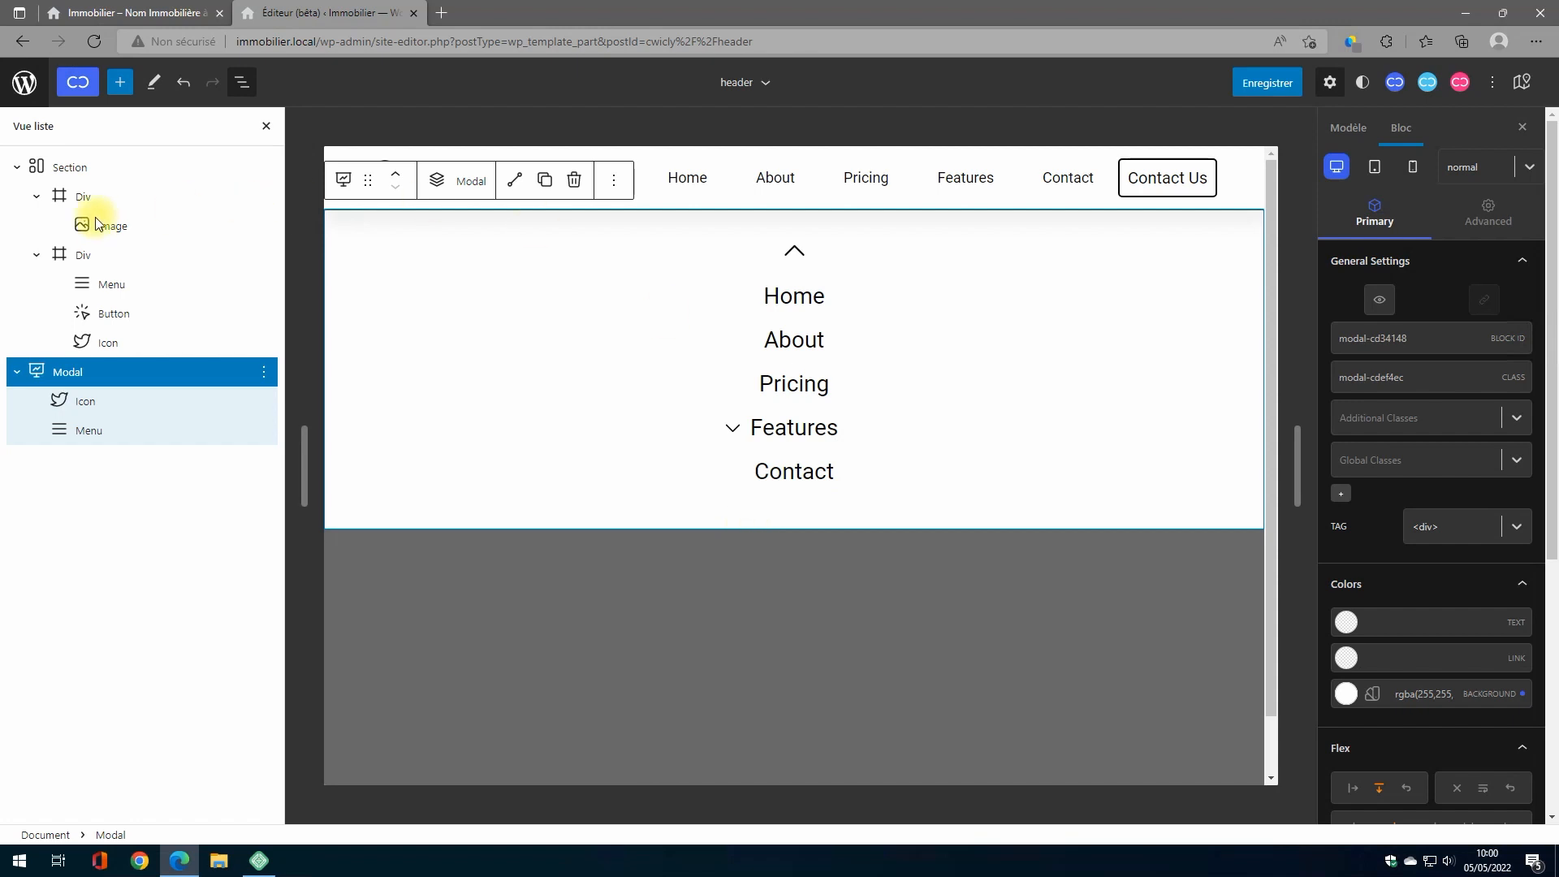
pyautogui.click(69, 165)
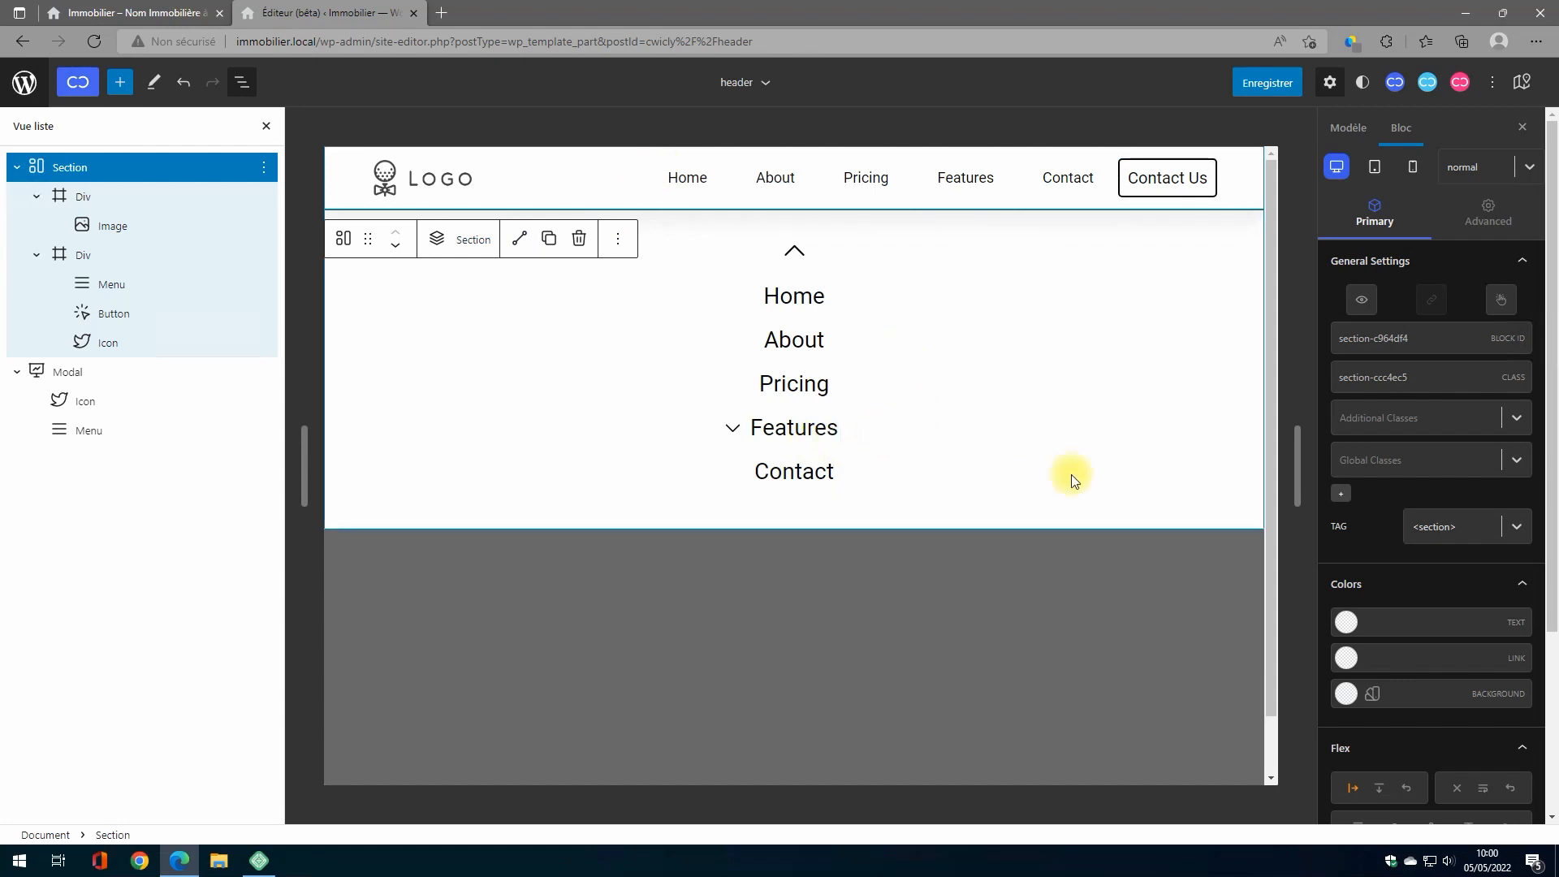
pyautogui.scroll(-3, 1461, 634)
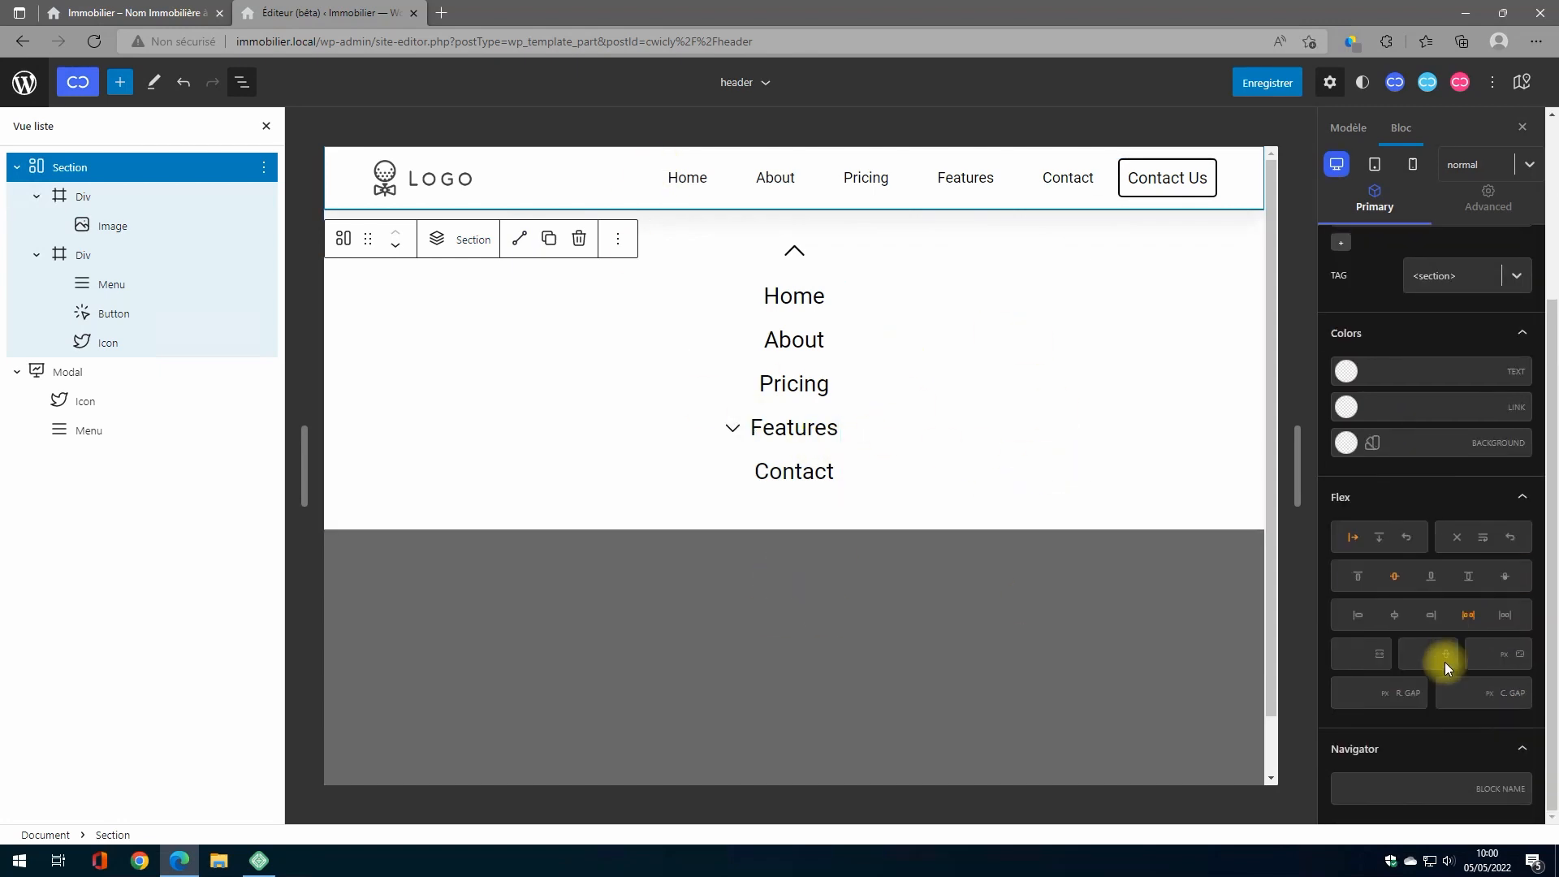
pyautogui.scroll(3, 1444, 661)
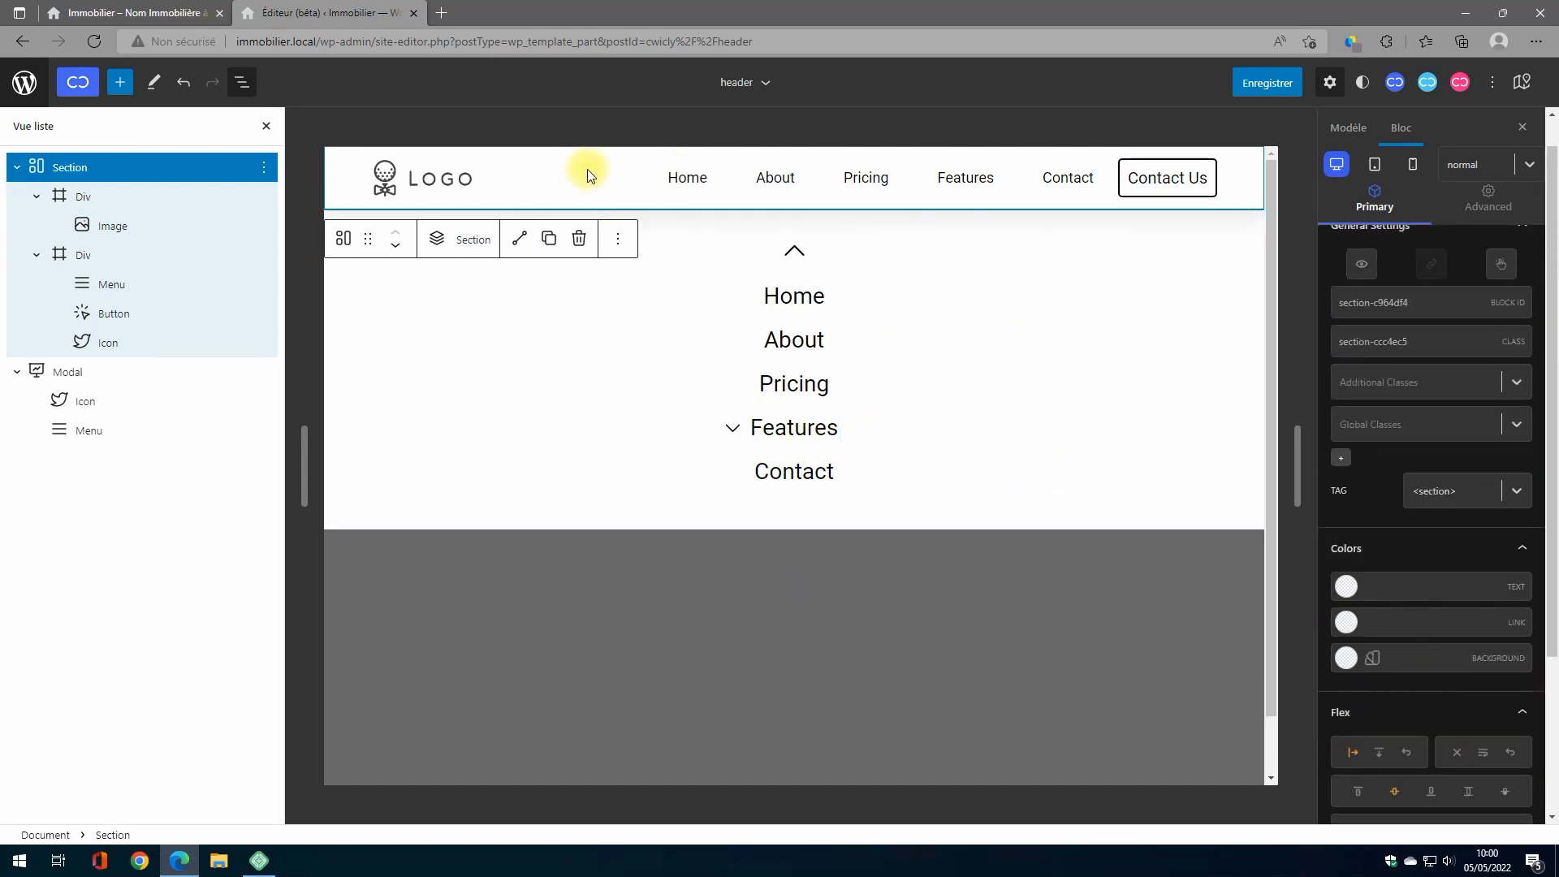
pyautogui.click(1344, 656)
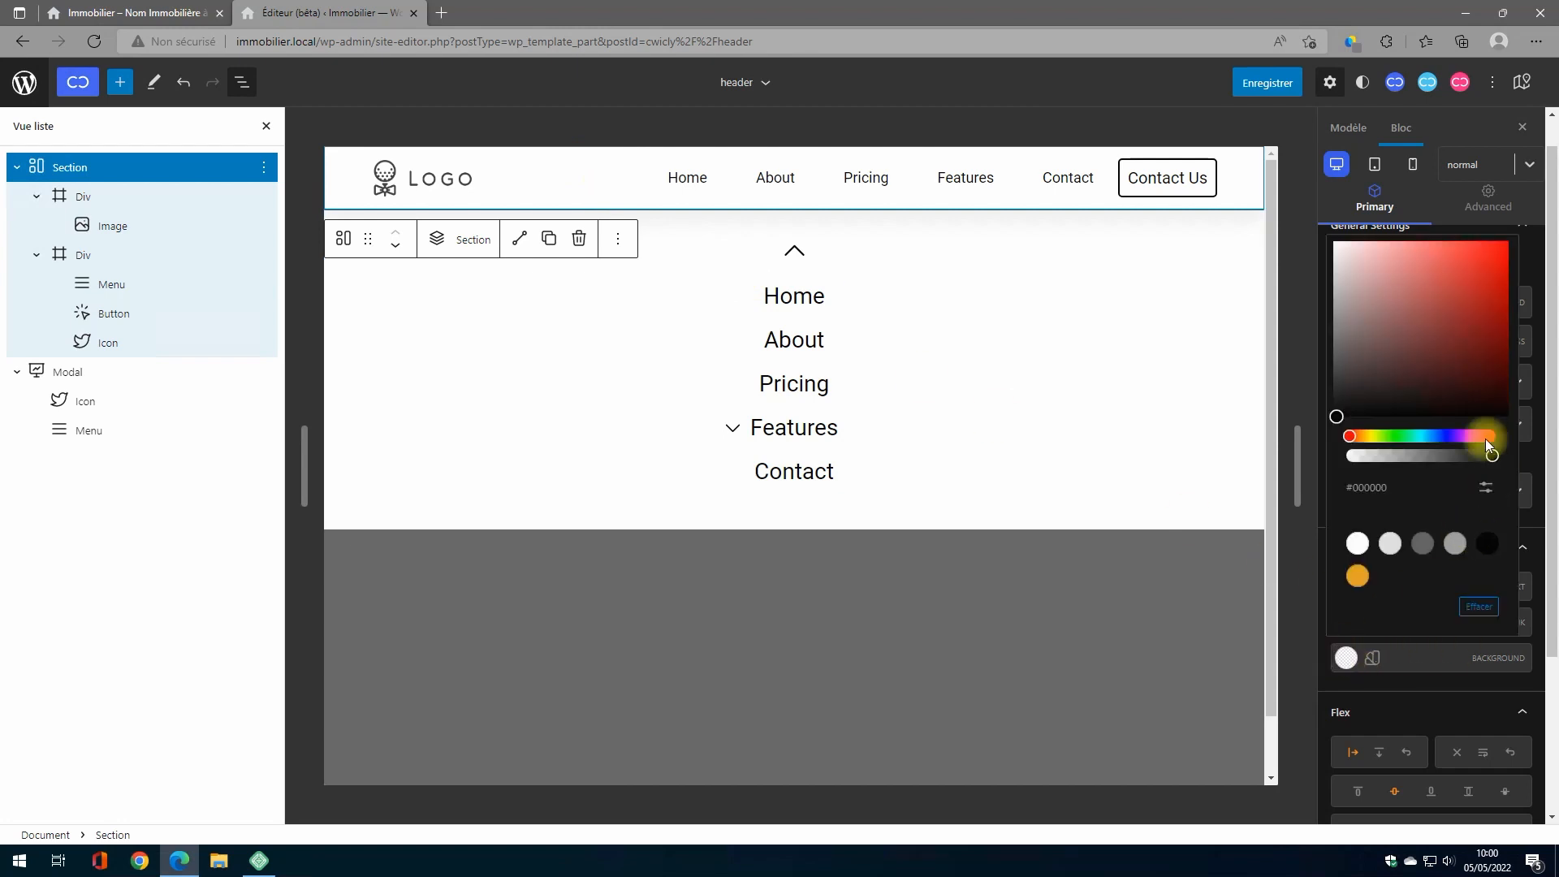
pyautogui.click(1457, 318)
pyautogui.click(1453, 608)
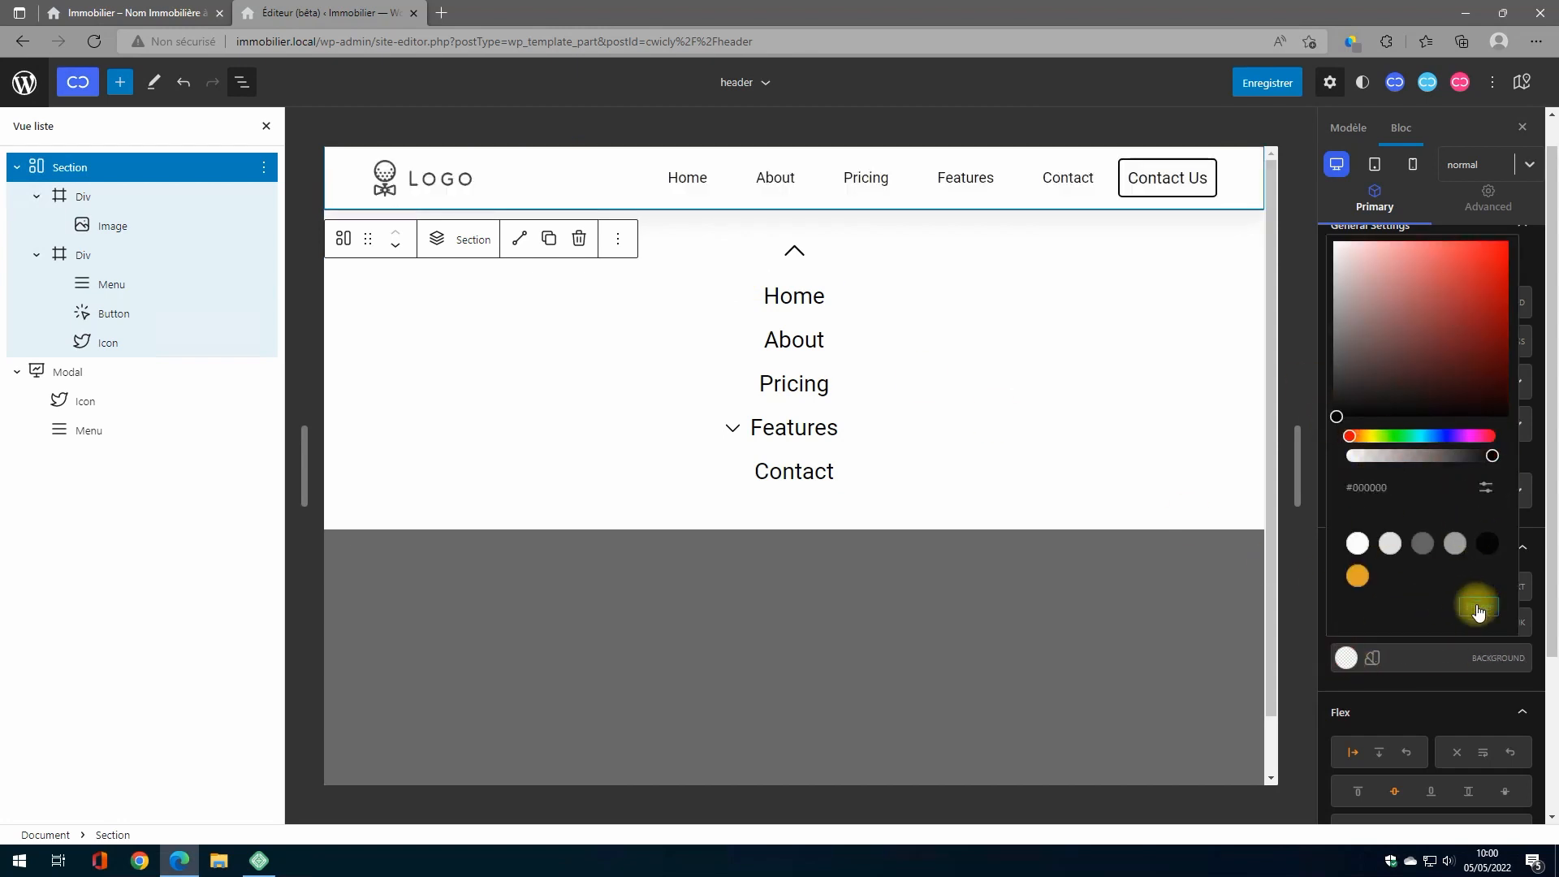
pyautogui.click(1352, 667)
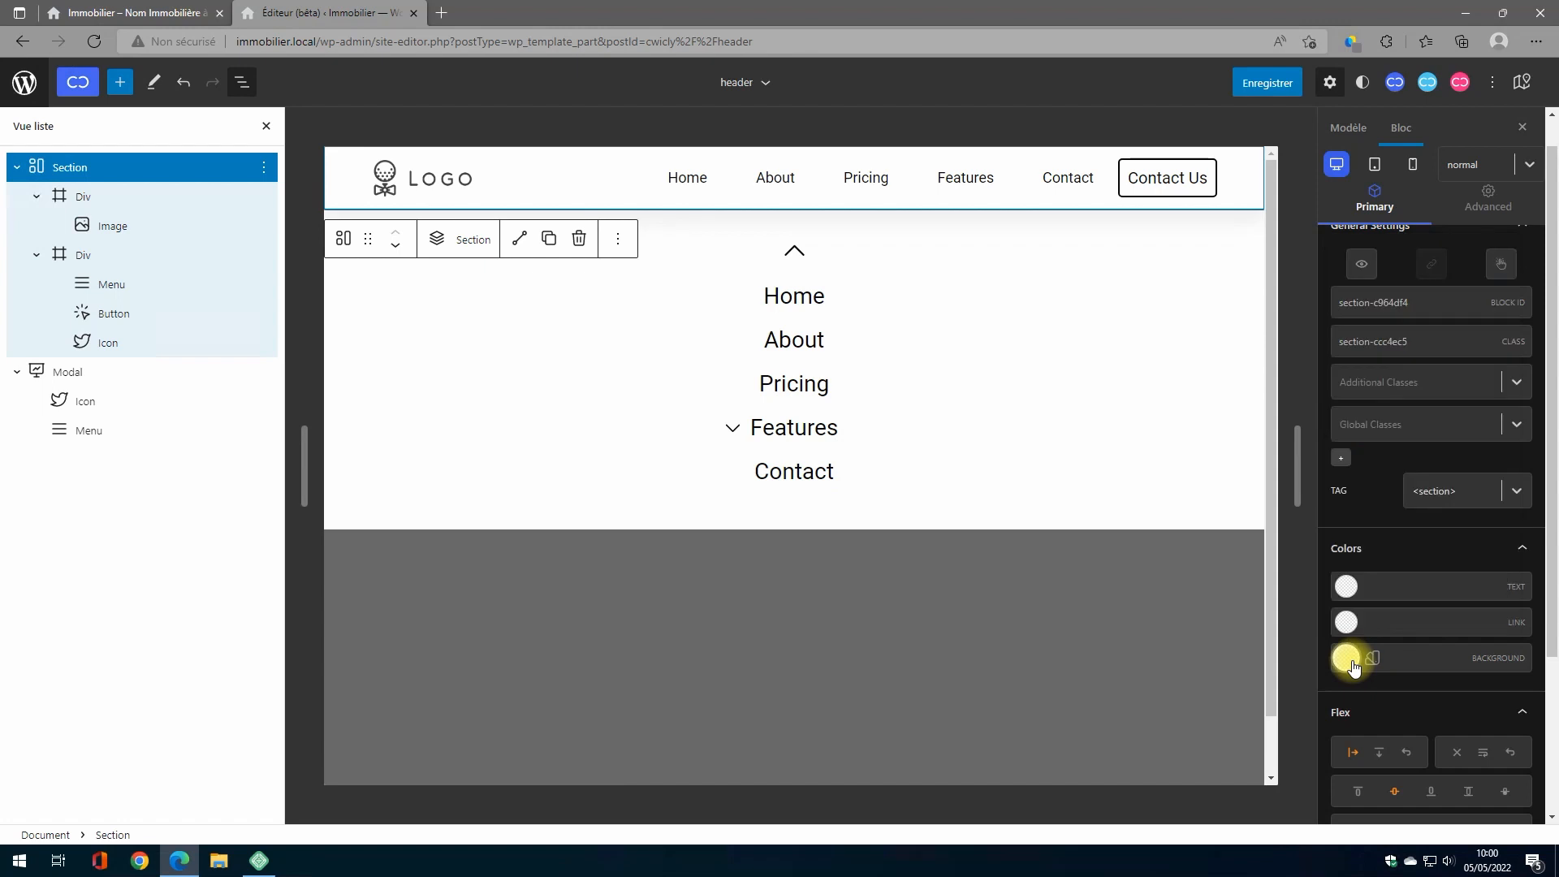
# Step: Replace the header's logo image with the uploaded file key50.webp, giving it the alternative text Logo
pyautogui.click(445, 183)
pyautogui.scroll(-3, 1445, 641)
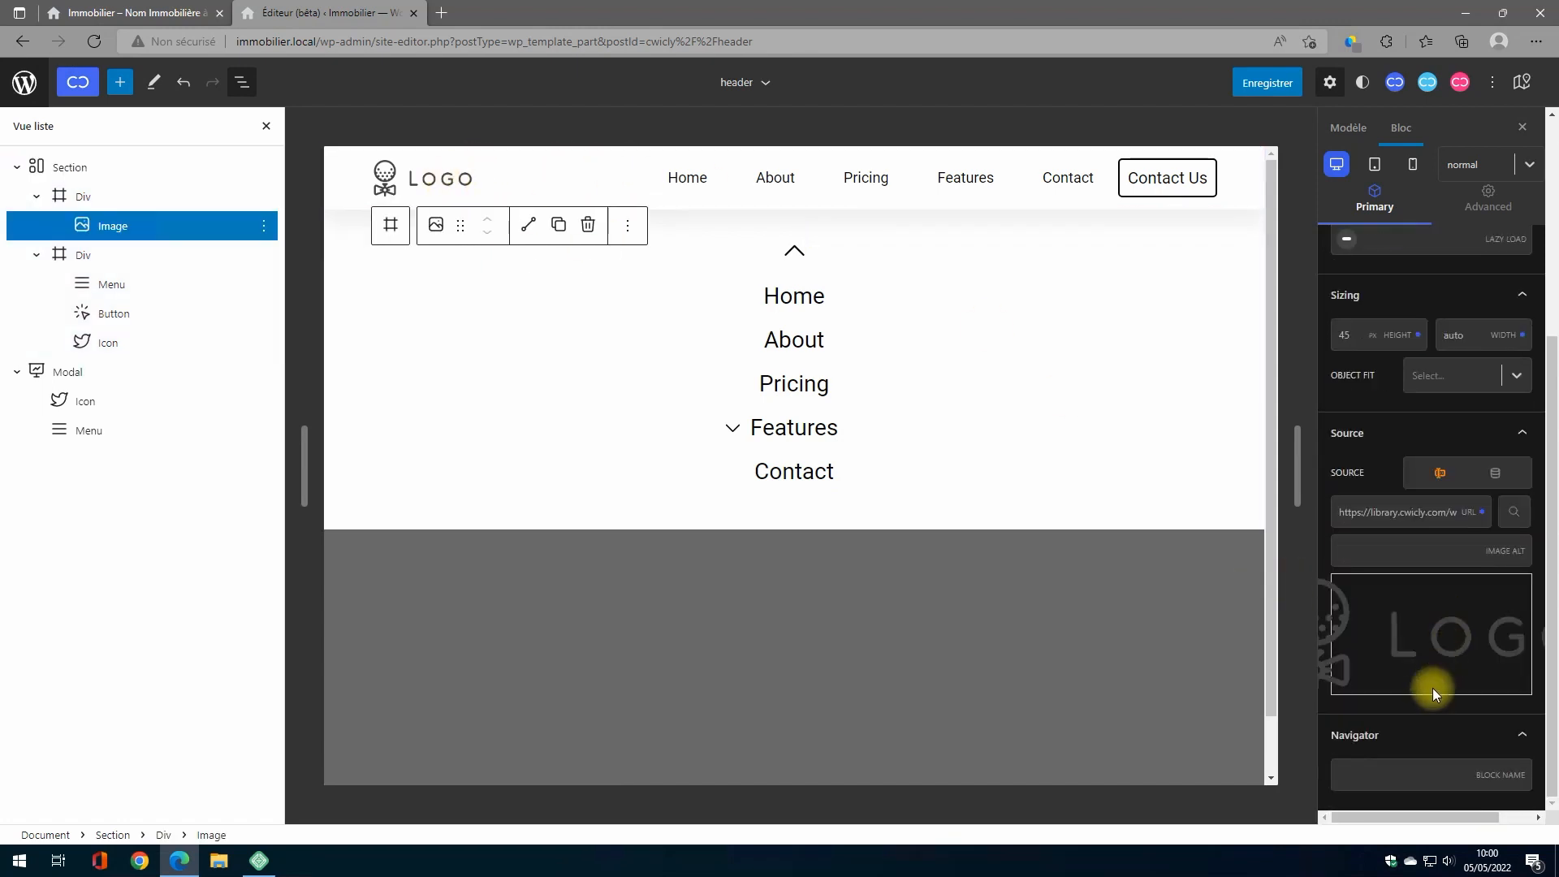
pyautogui.click(1514, 516)
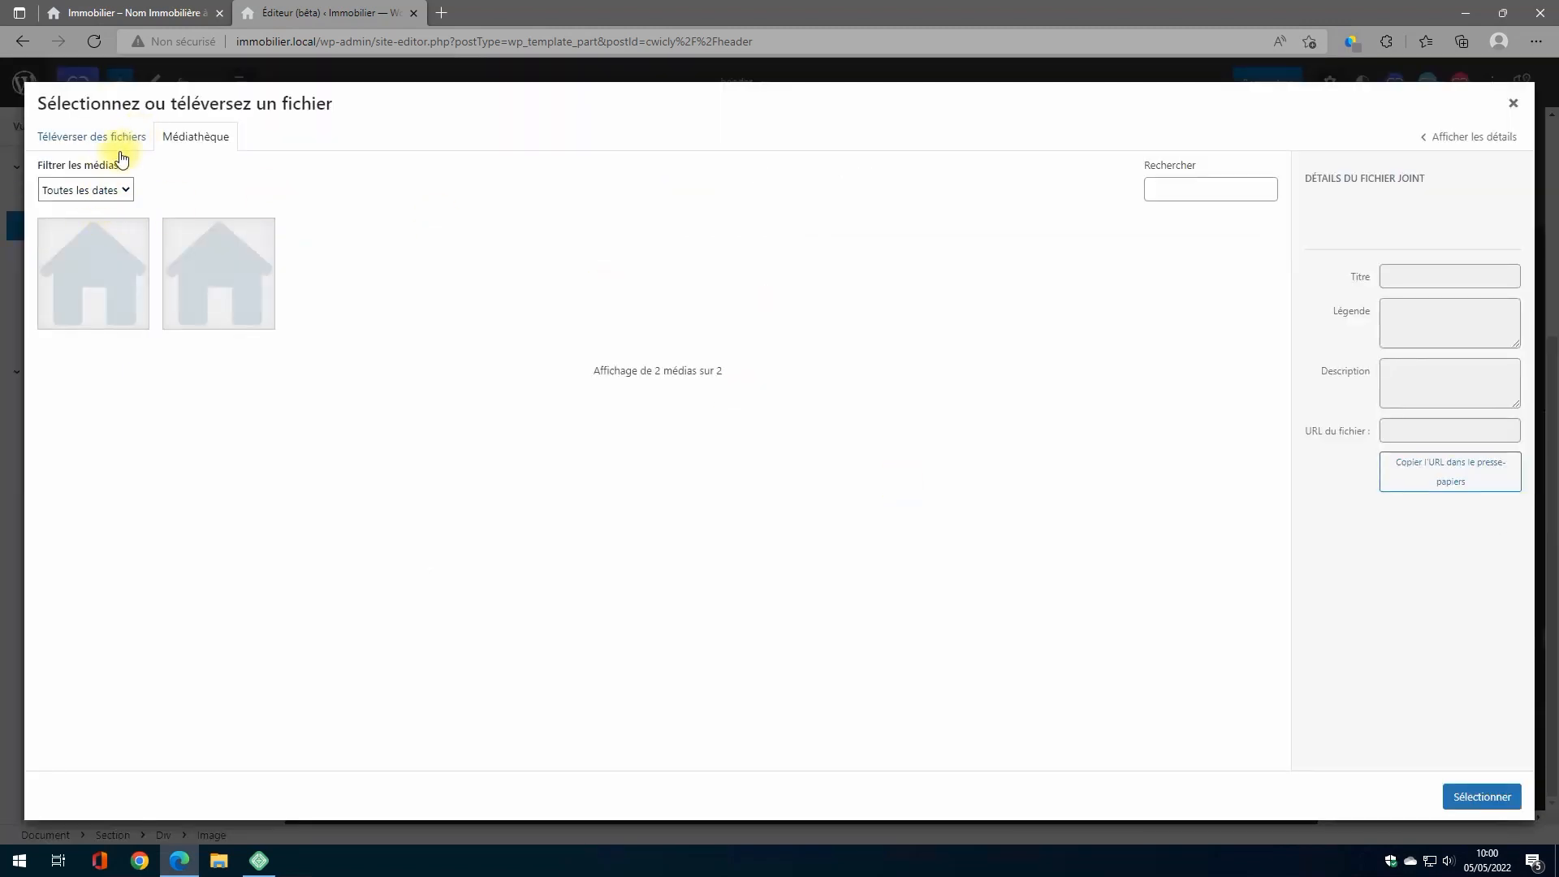
pyautogui.click(100, 135)
pyautogui.click(797, 426)
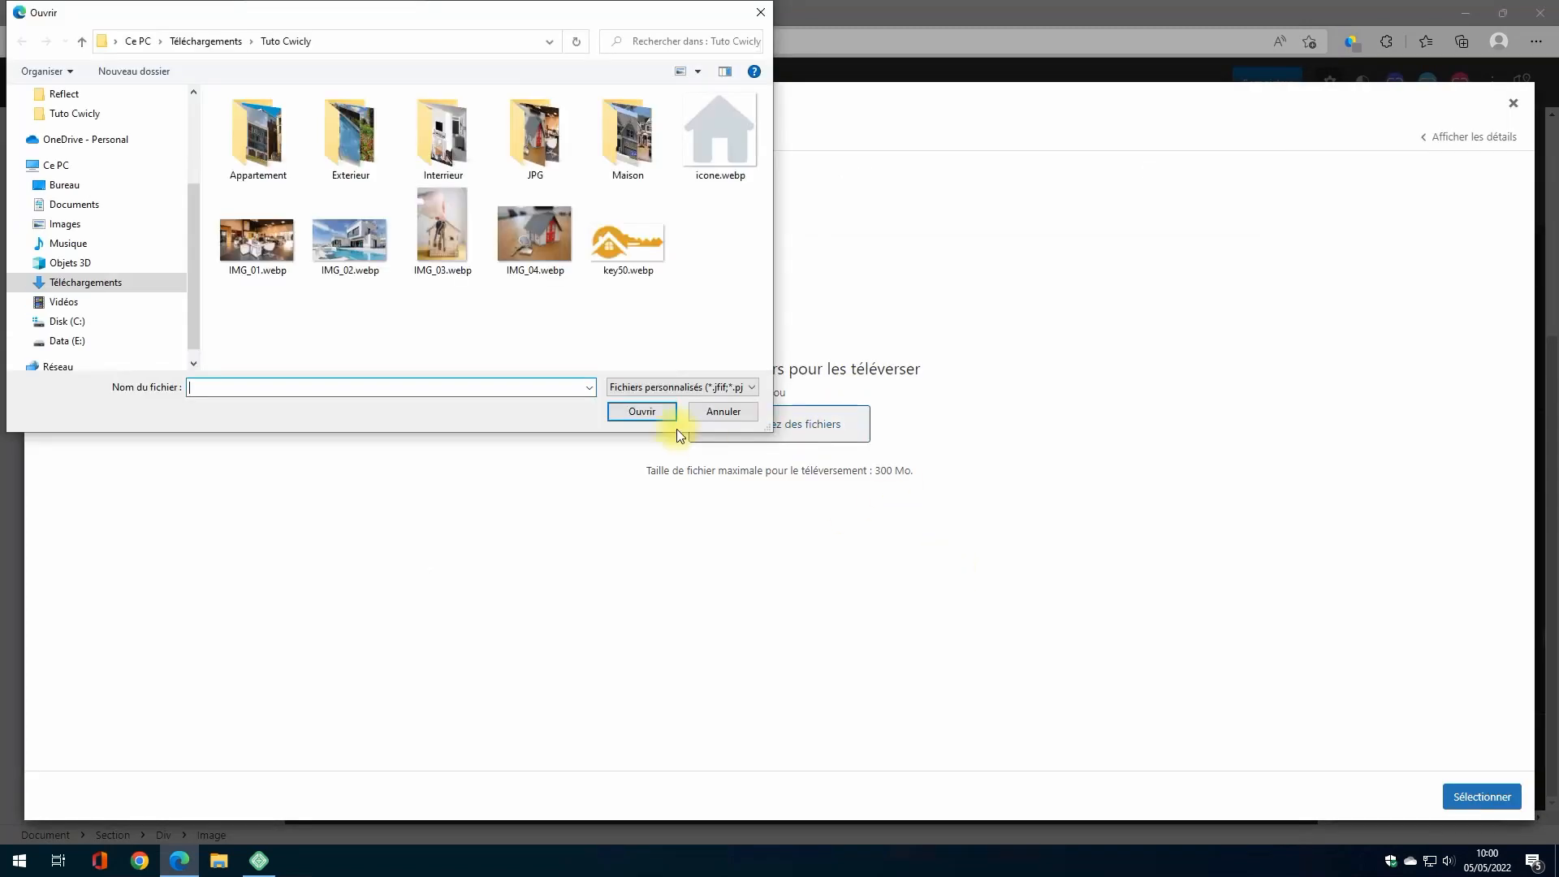
pyautogui.click(648, 260)
pyautogui.click(636, 412)
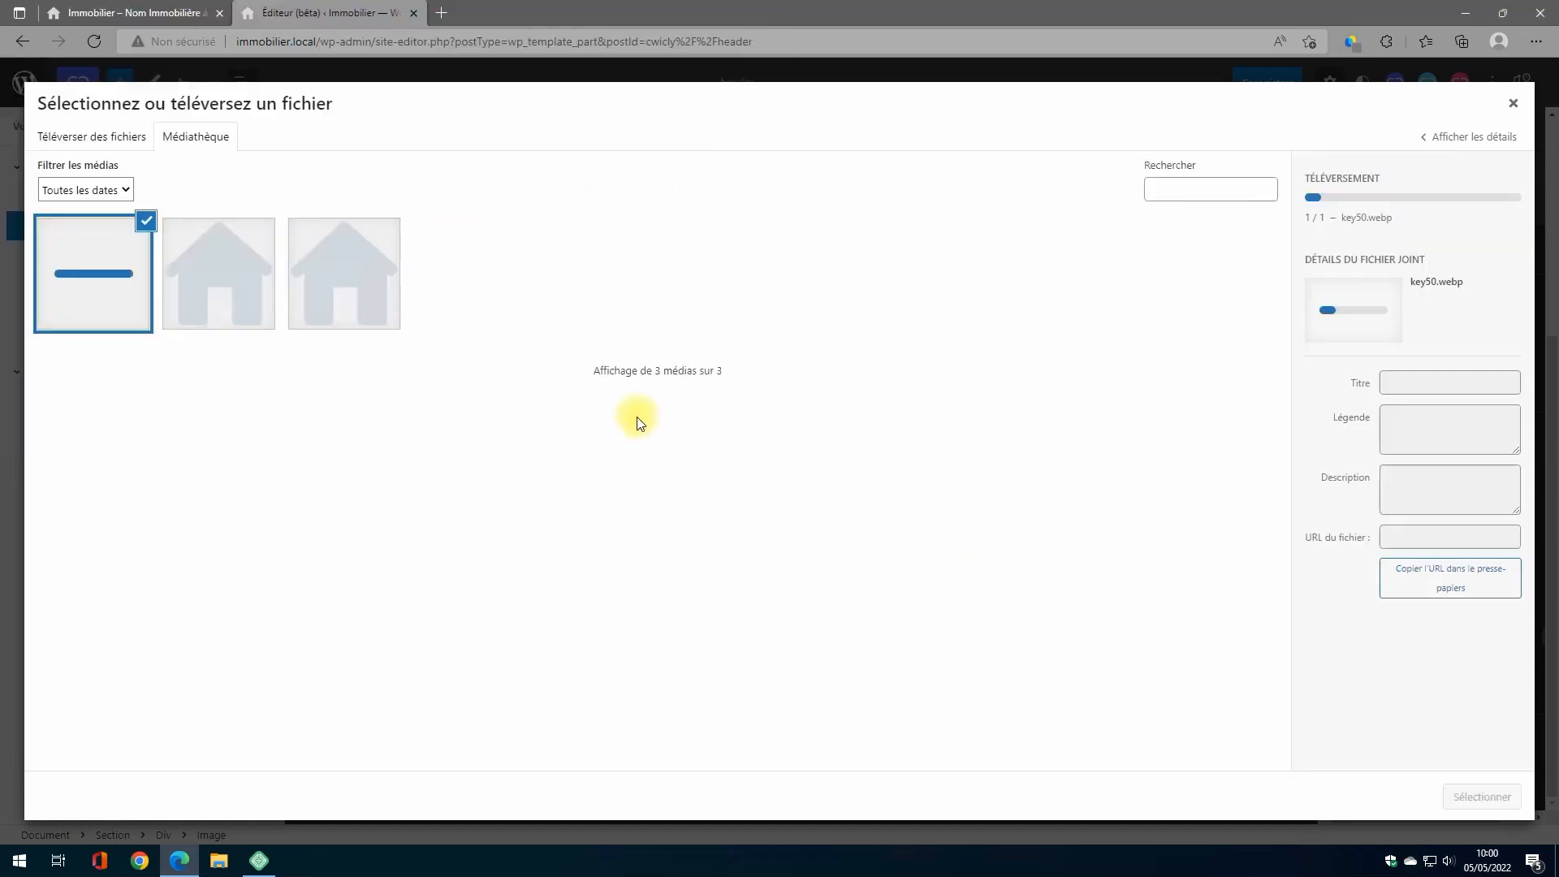
pyautogui.click(1431, 315)
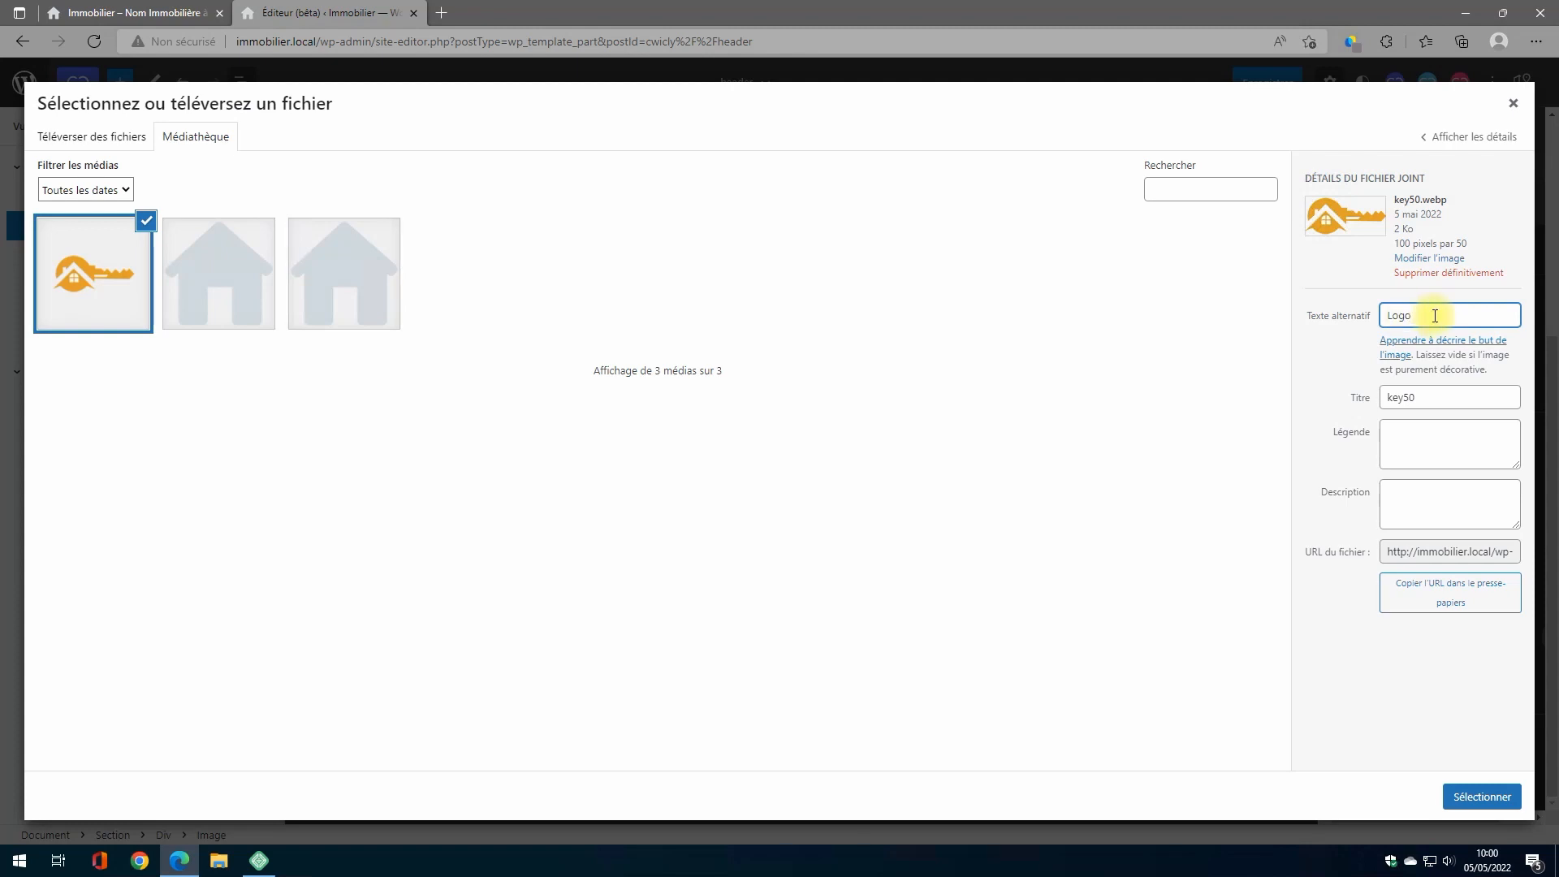
pyautogui.click(1482, 797)
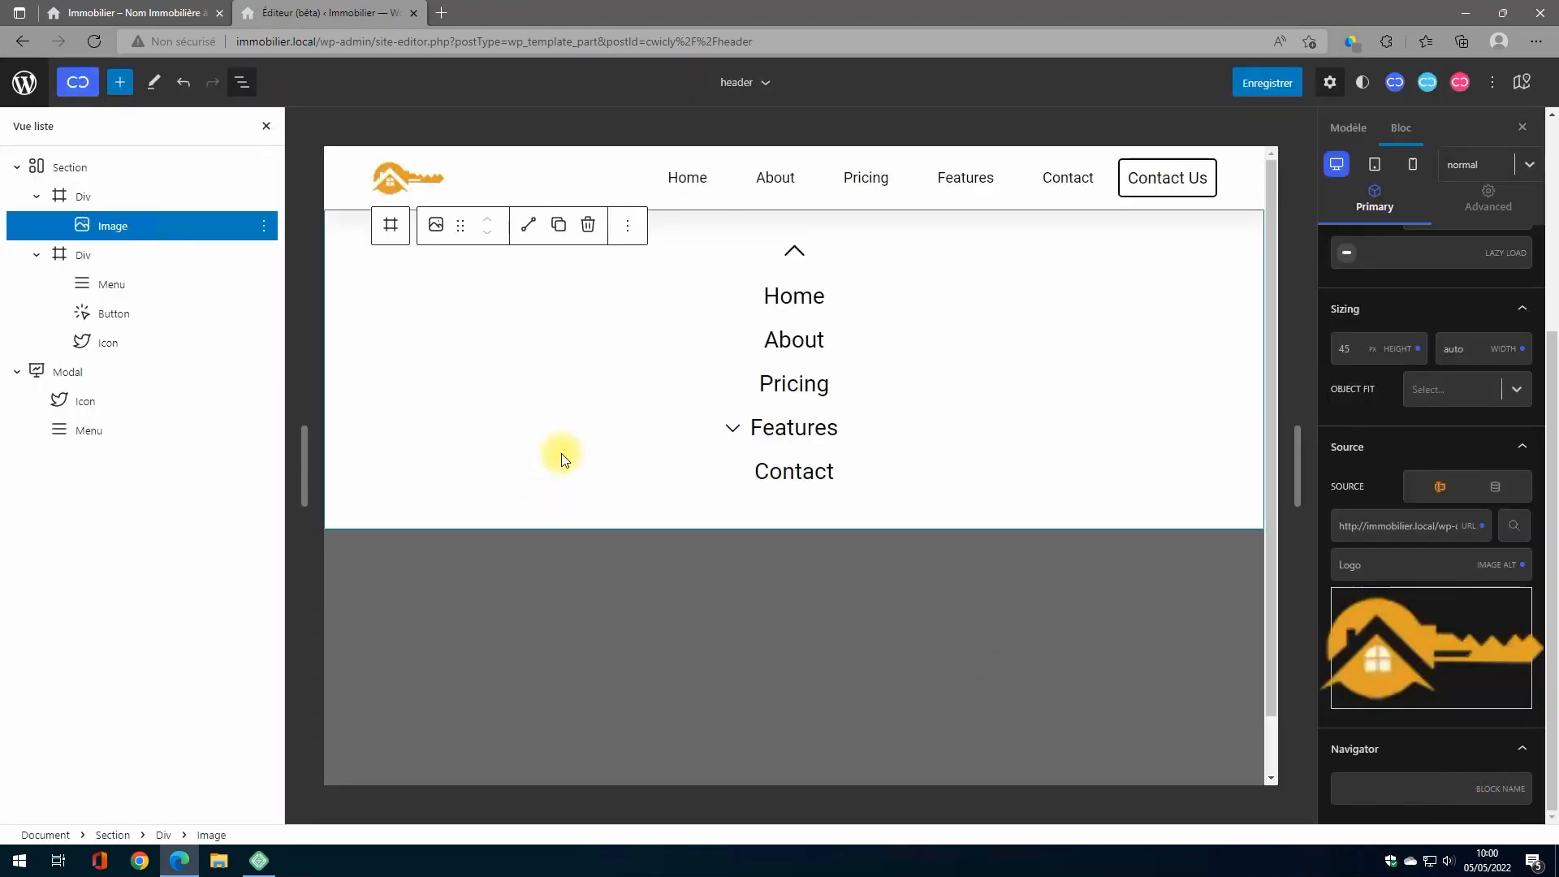
# Step: Set the logo image's height to 50 and make its parent Div link to the dynamic Home URL
pyautogui.doubleClick(1344, 348)
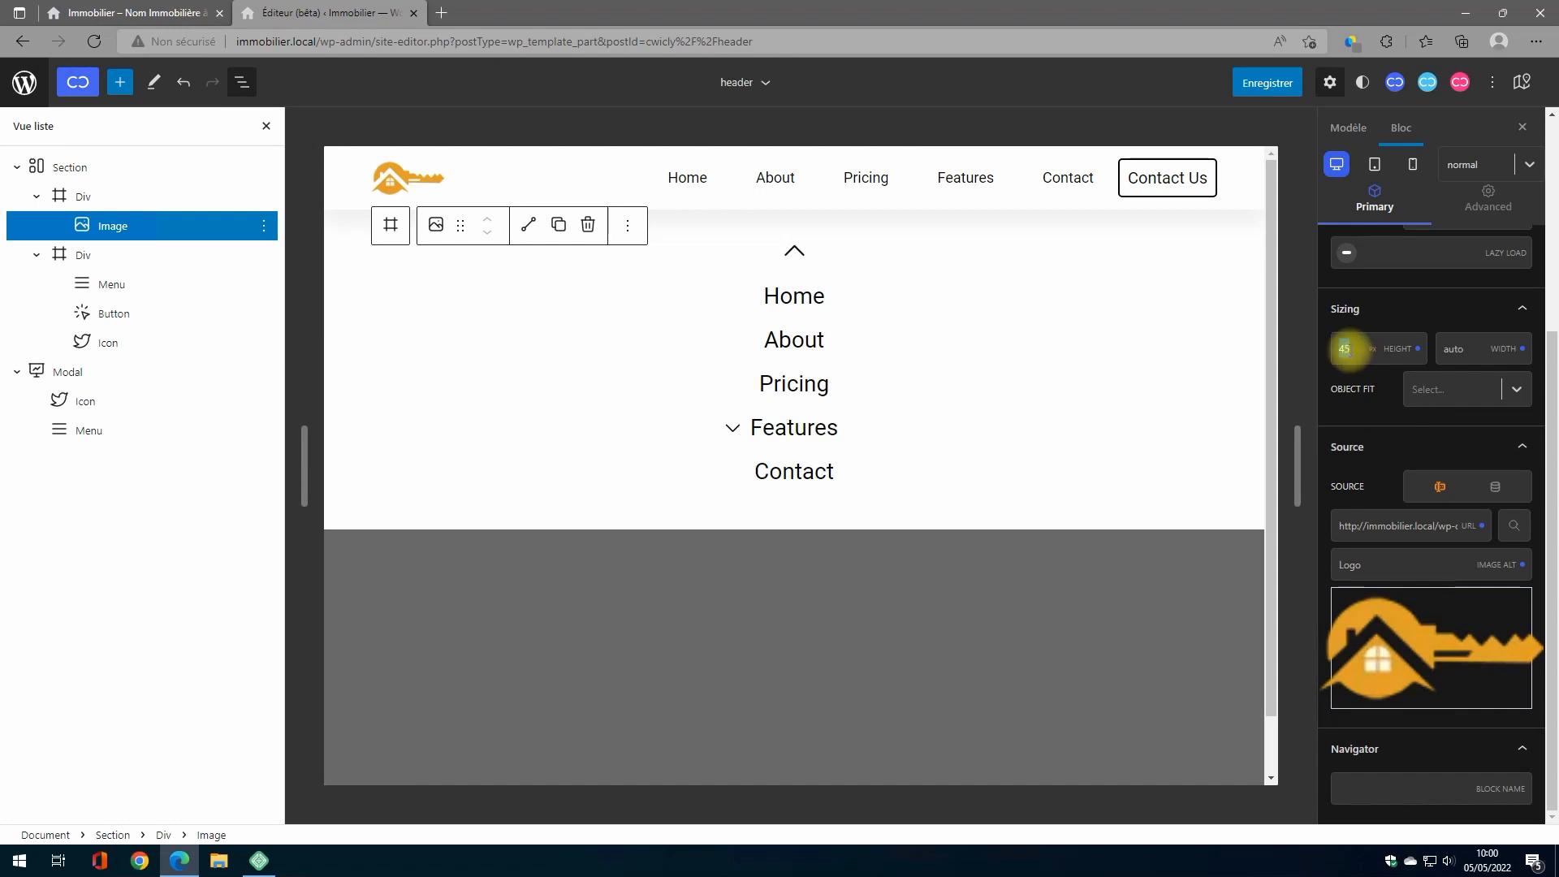
pyautogui.write('50')
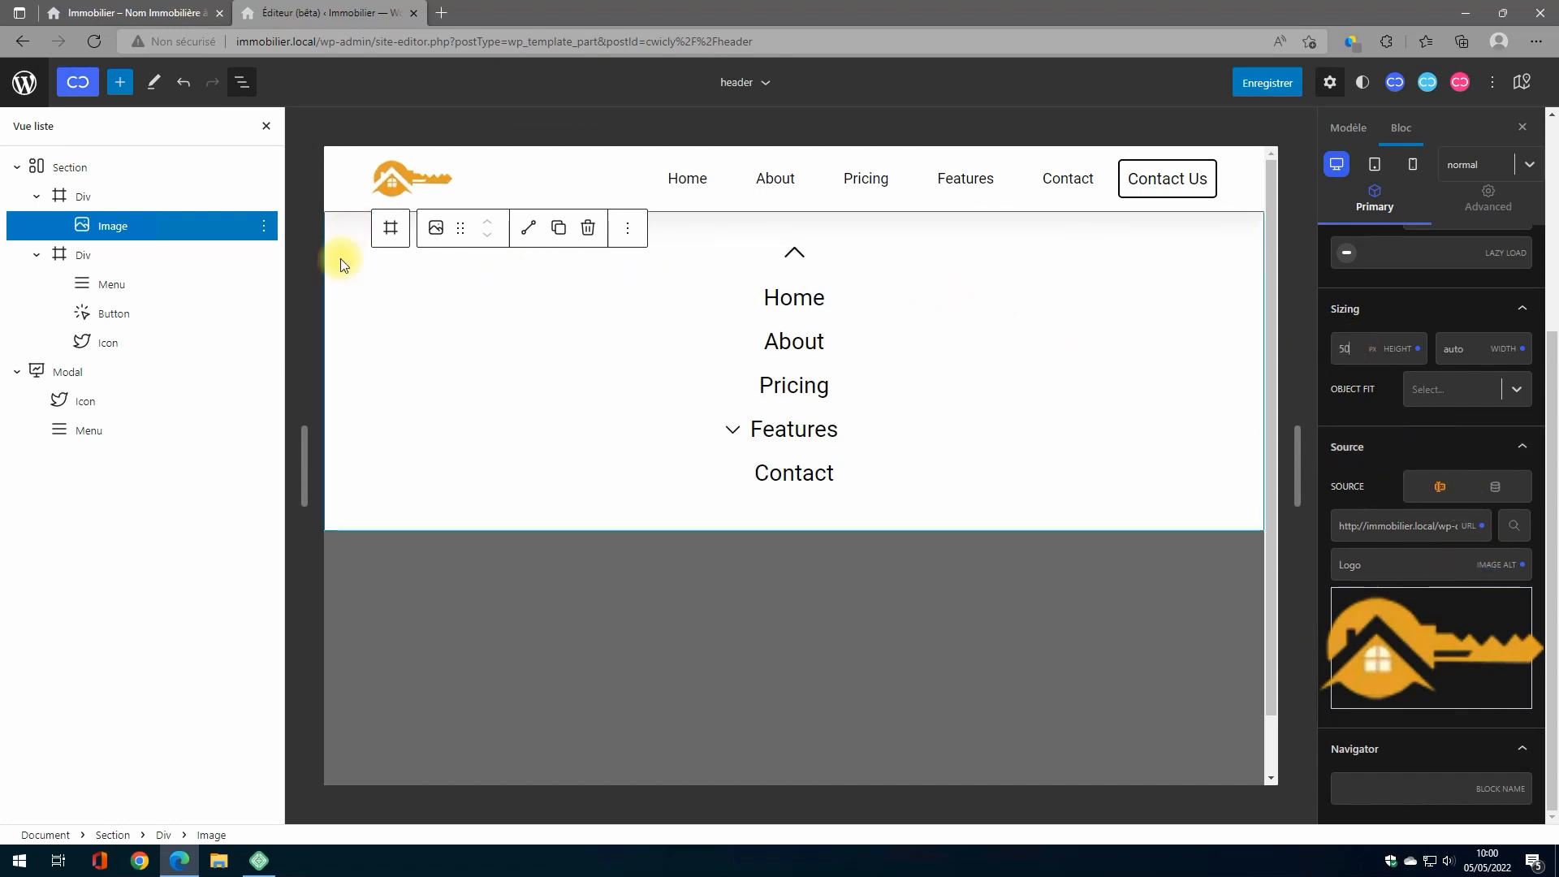
pyautogui.click(83, 199)
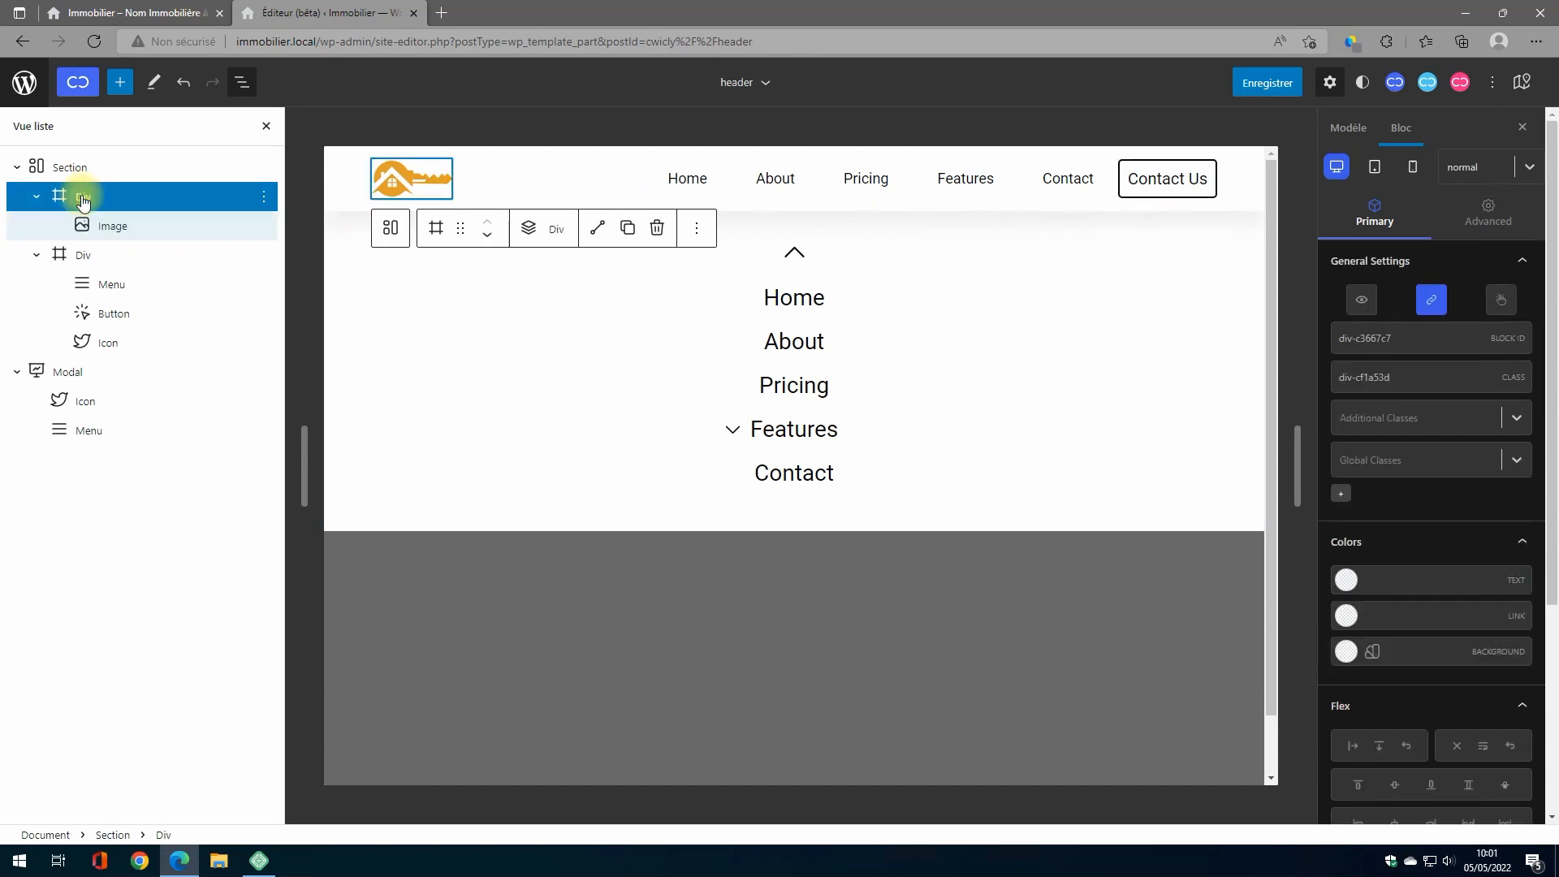
pyautogui.click(1433, 301)
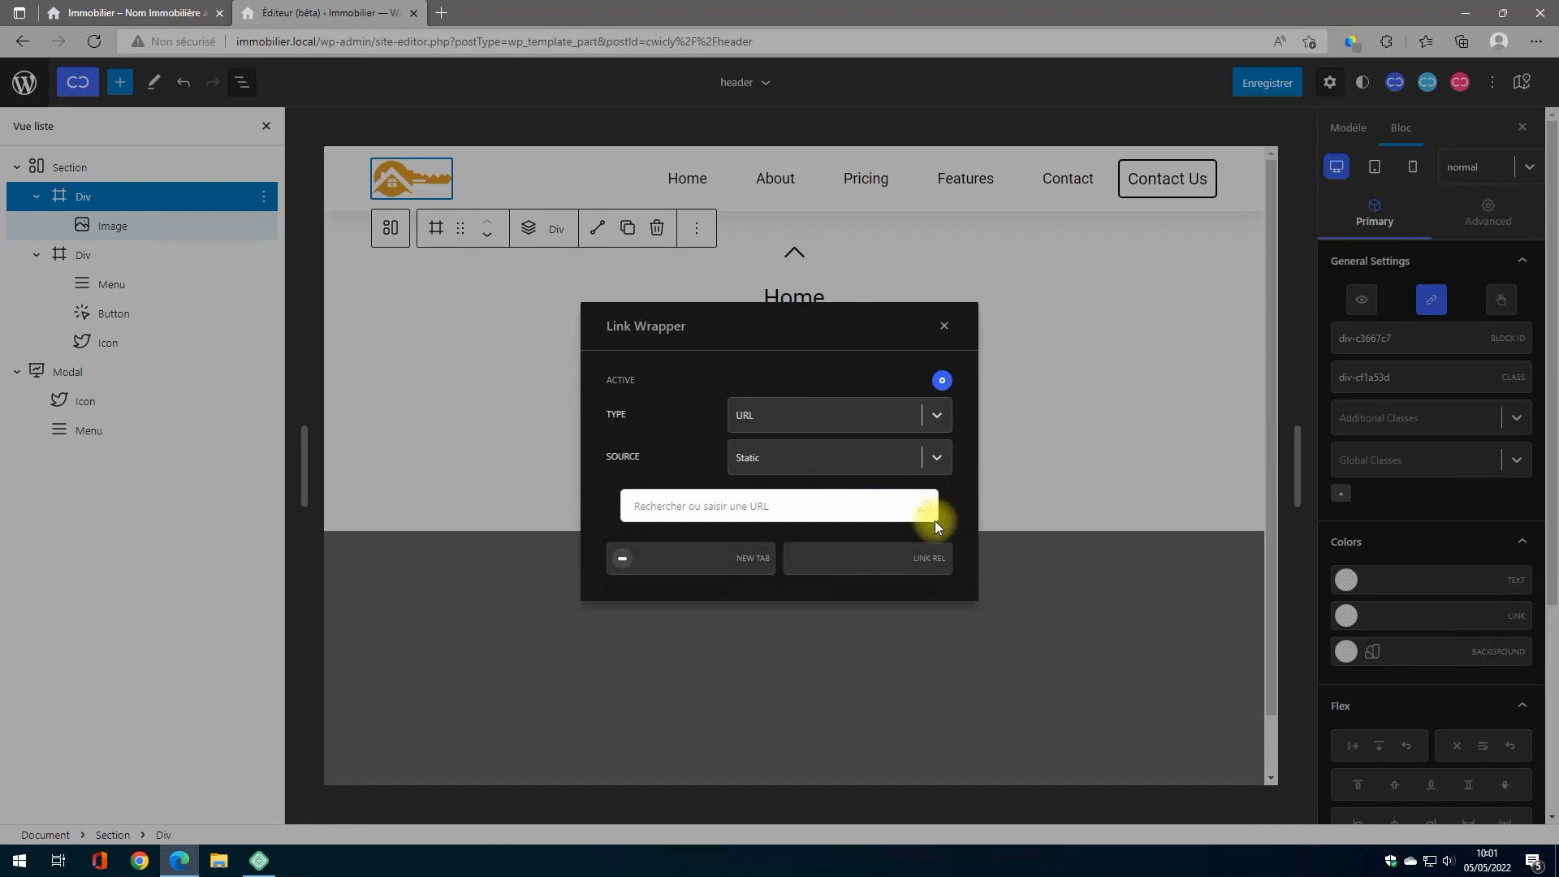
pyautogui.click(937, 463)
pyautogui.click(807, 526)
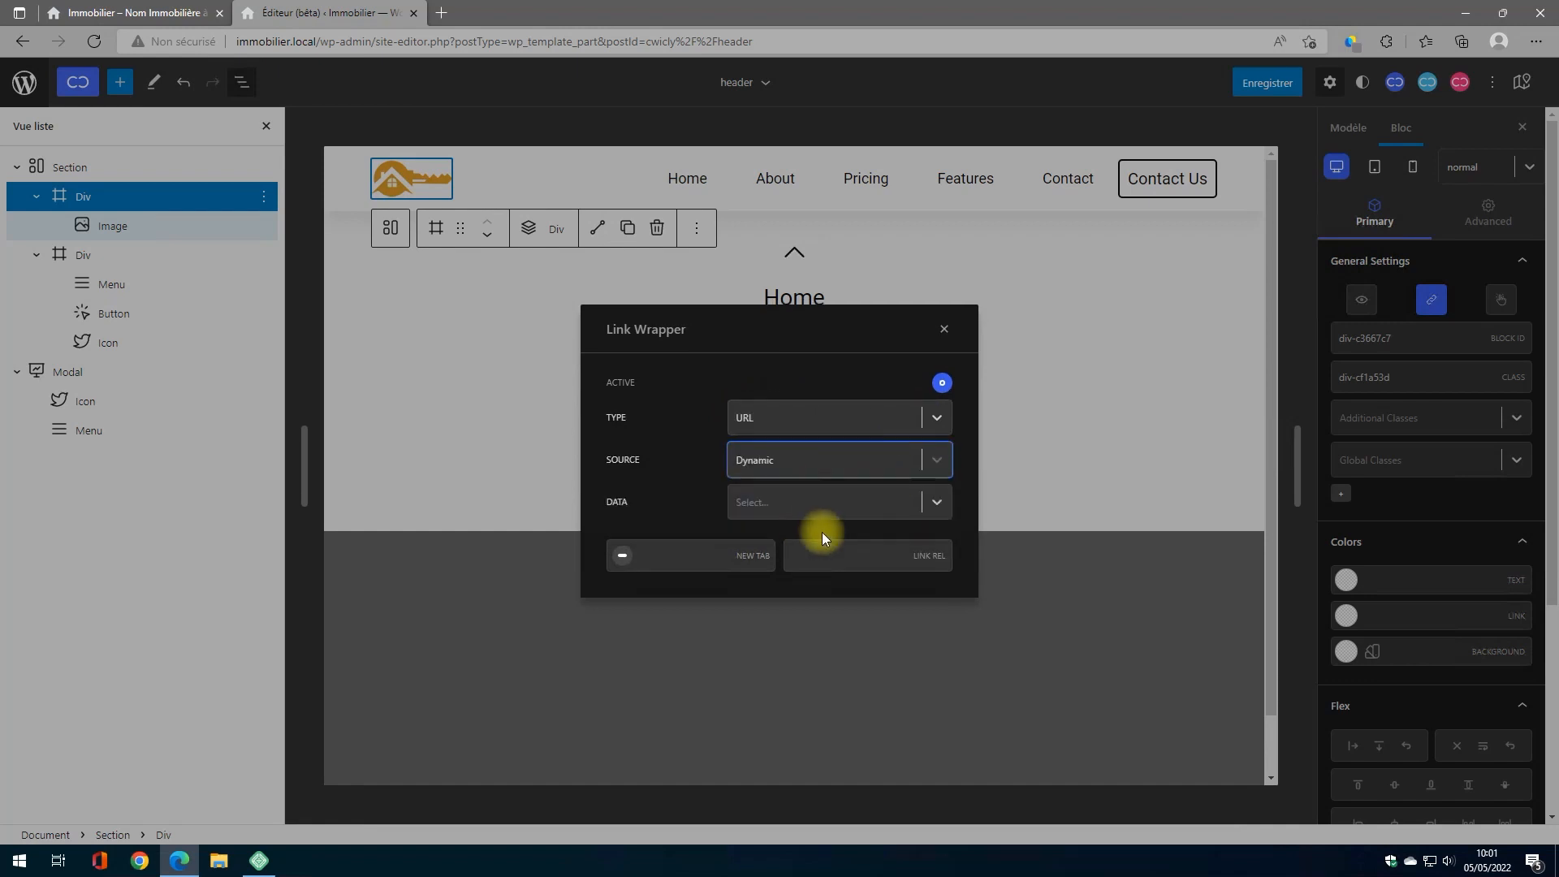
pyautogui.click(923, 502)
pyautogui.scroll(-1, 834, 686)
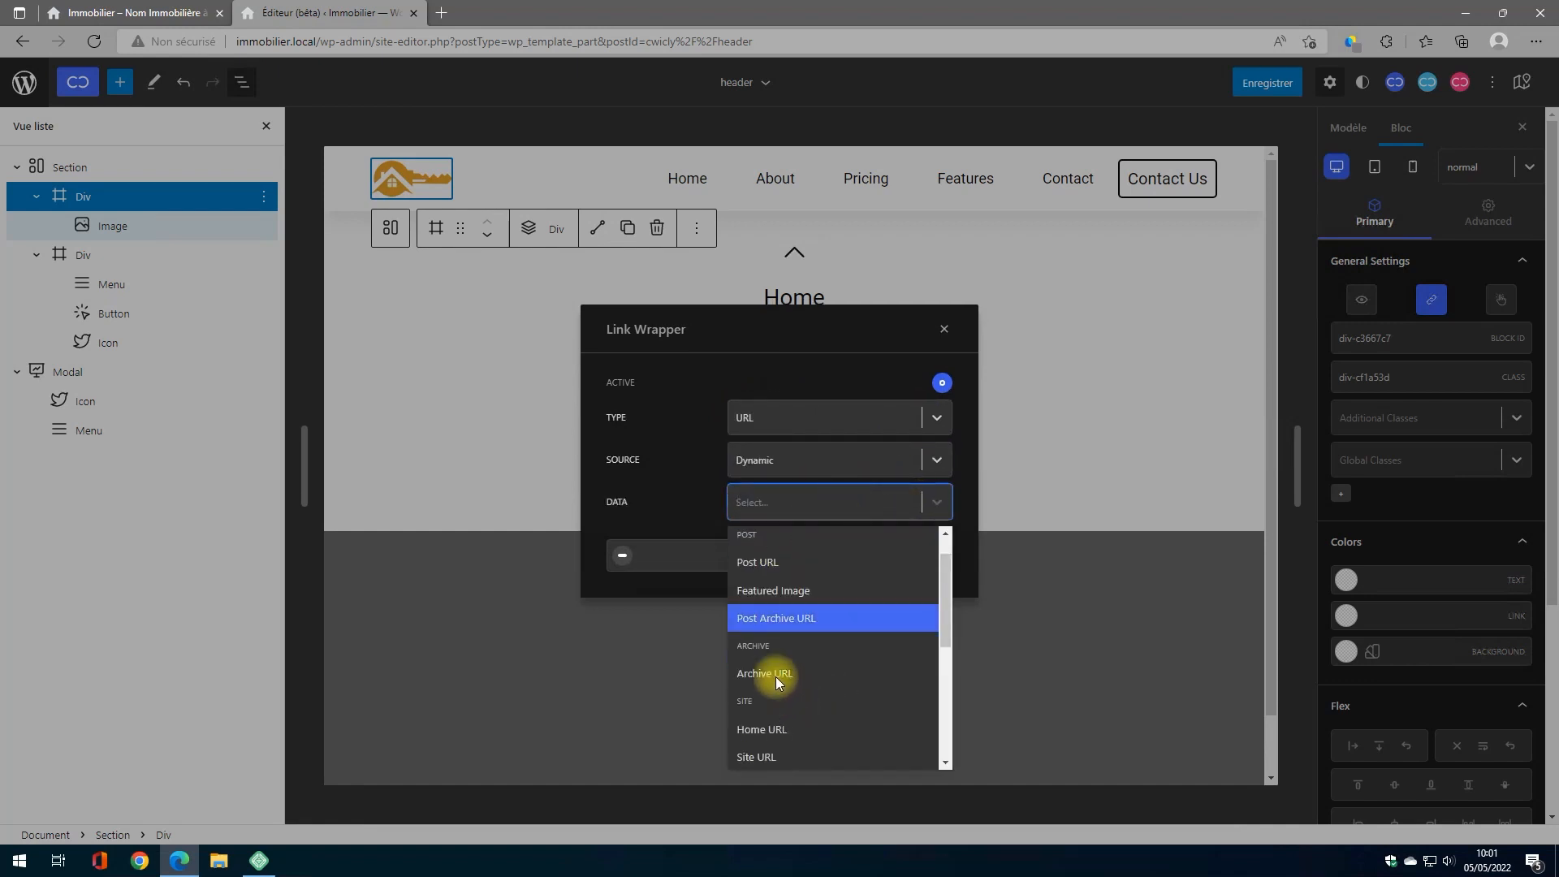
pyautogui.click(767, 729)
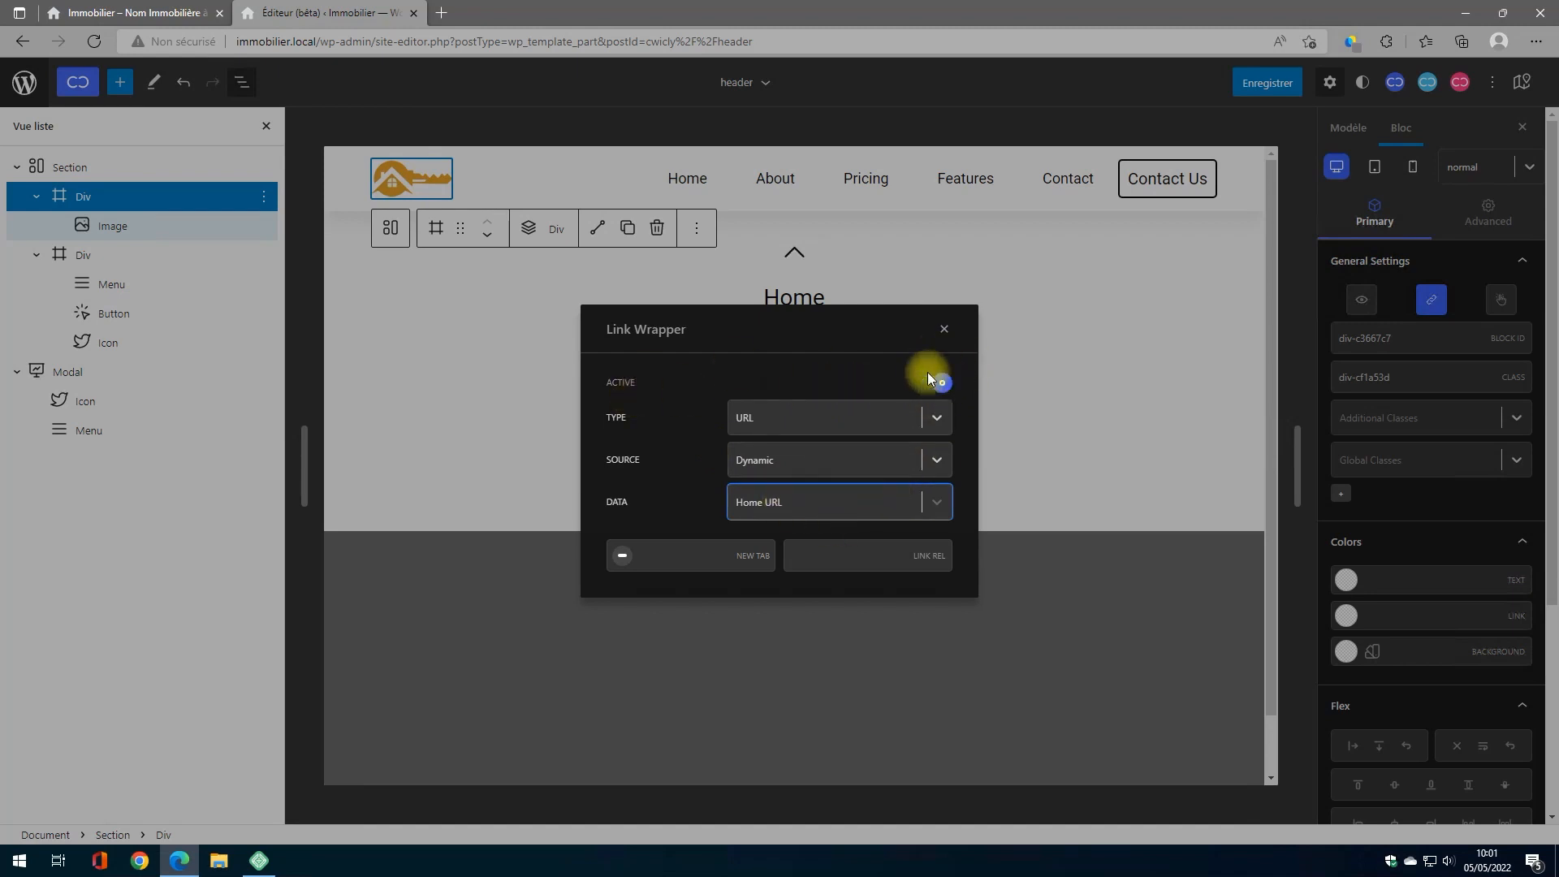
pyautogui.click(943, 328)
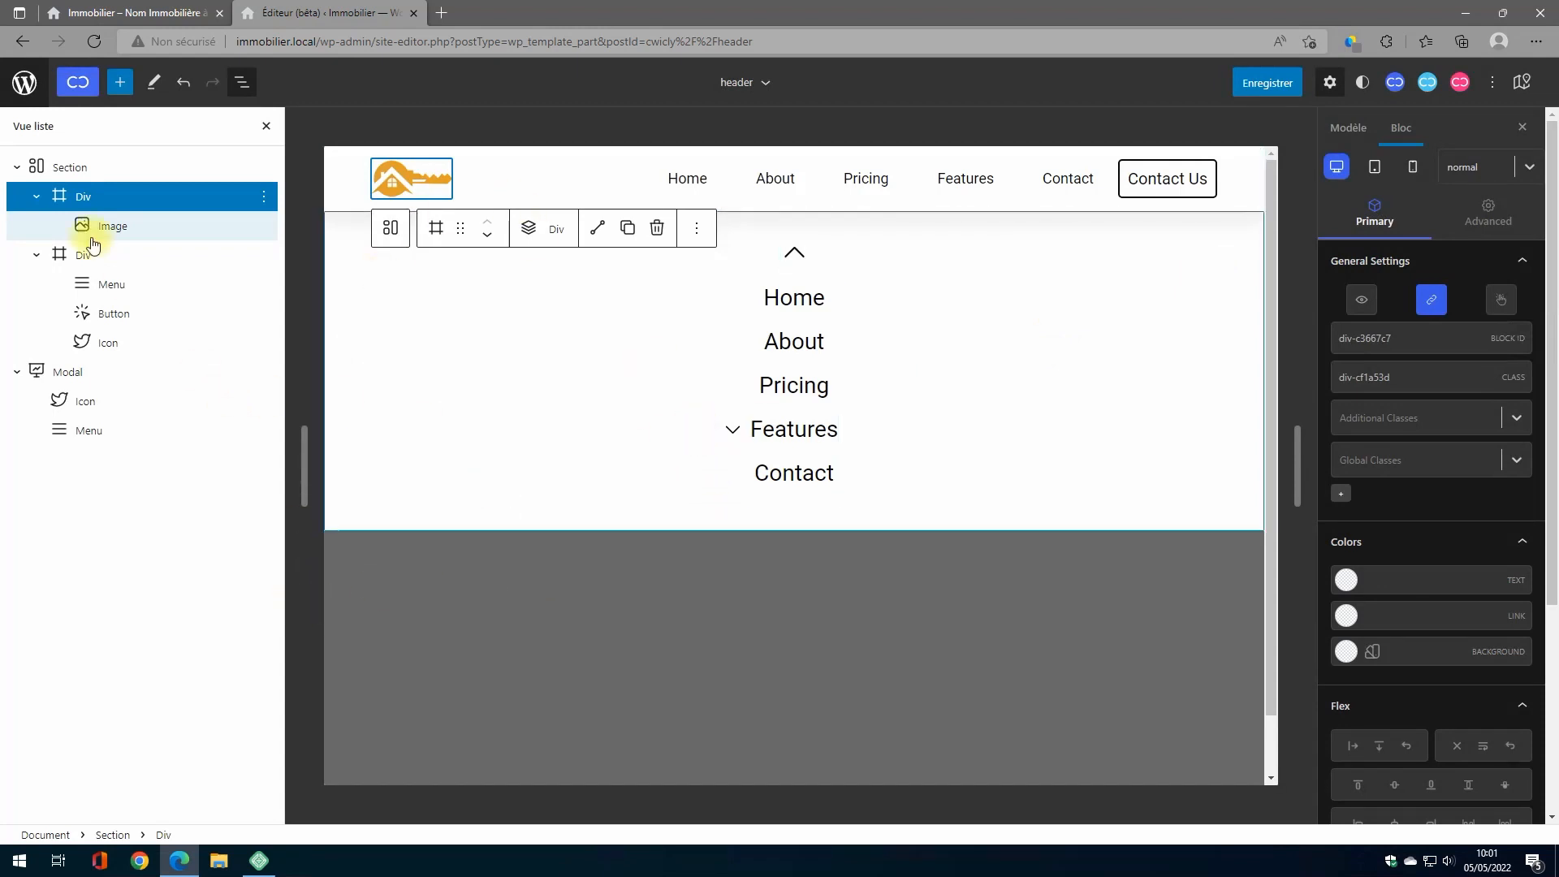
# Step: Collapse the header's block tree and add a new Section block after the Modal
pyautogui.click(16, 166)
pyautogui.click(18, 197)
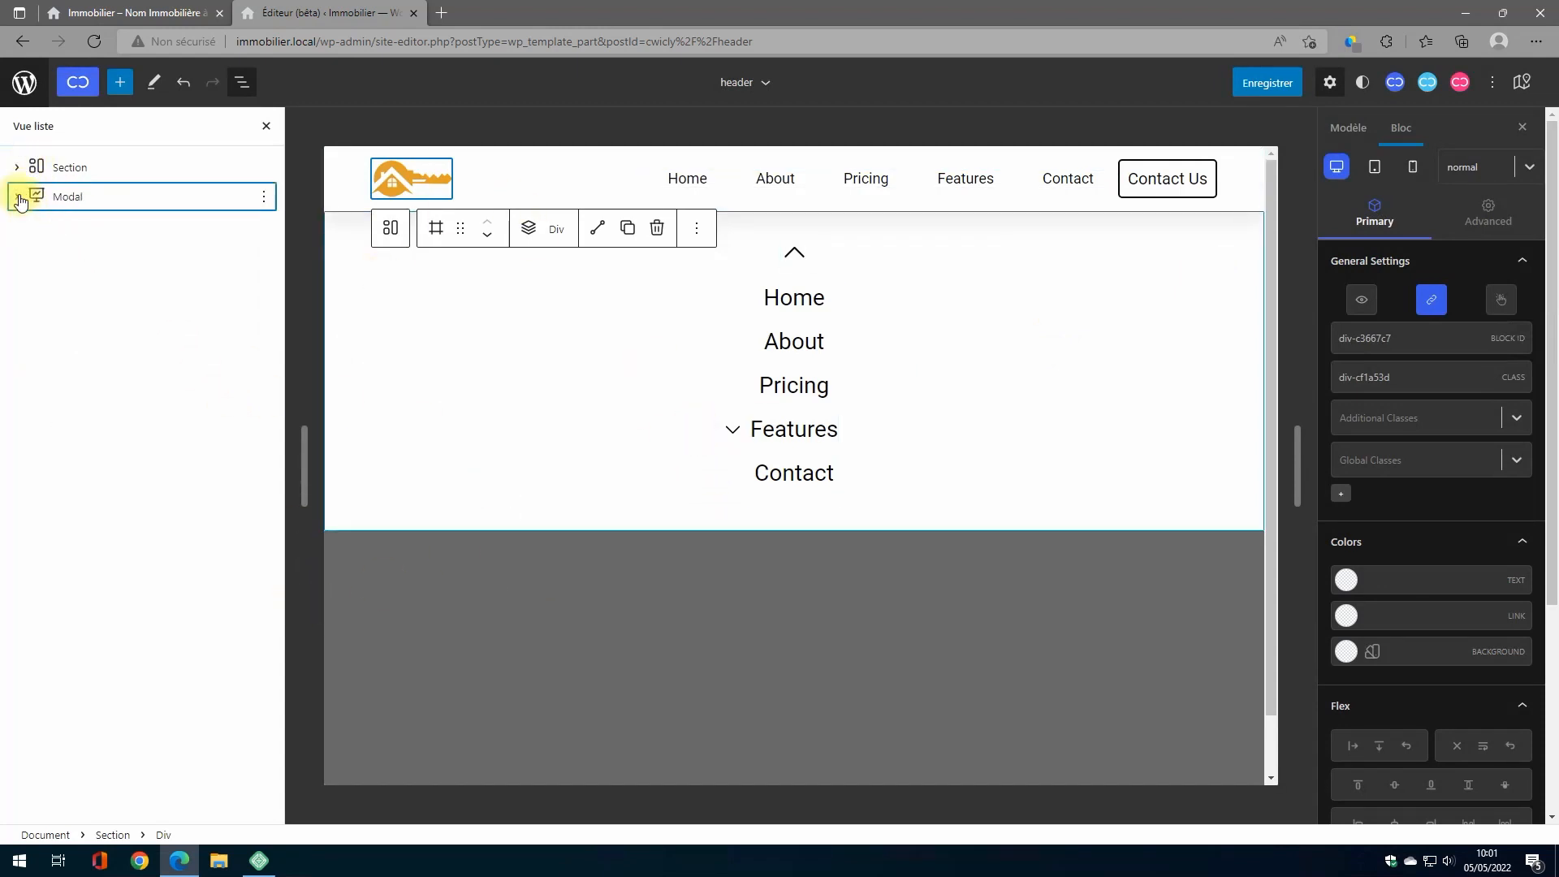
pyautogui.click(65, 198)
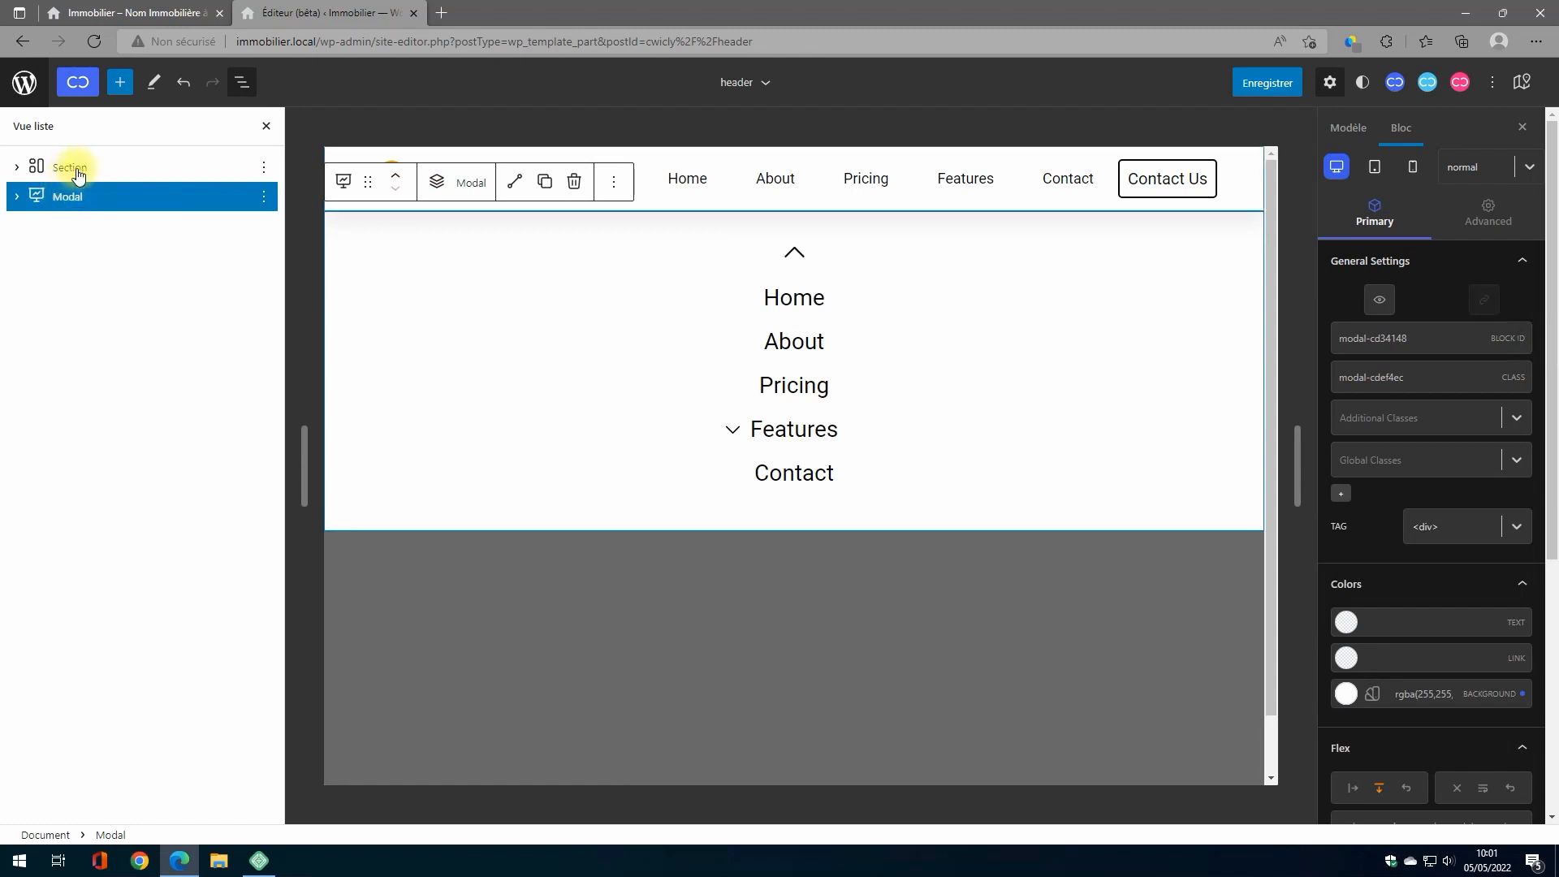
pyautogui.click(120, 82)
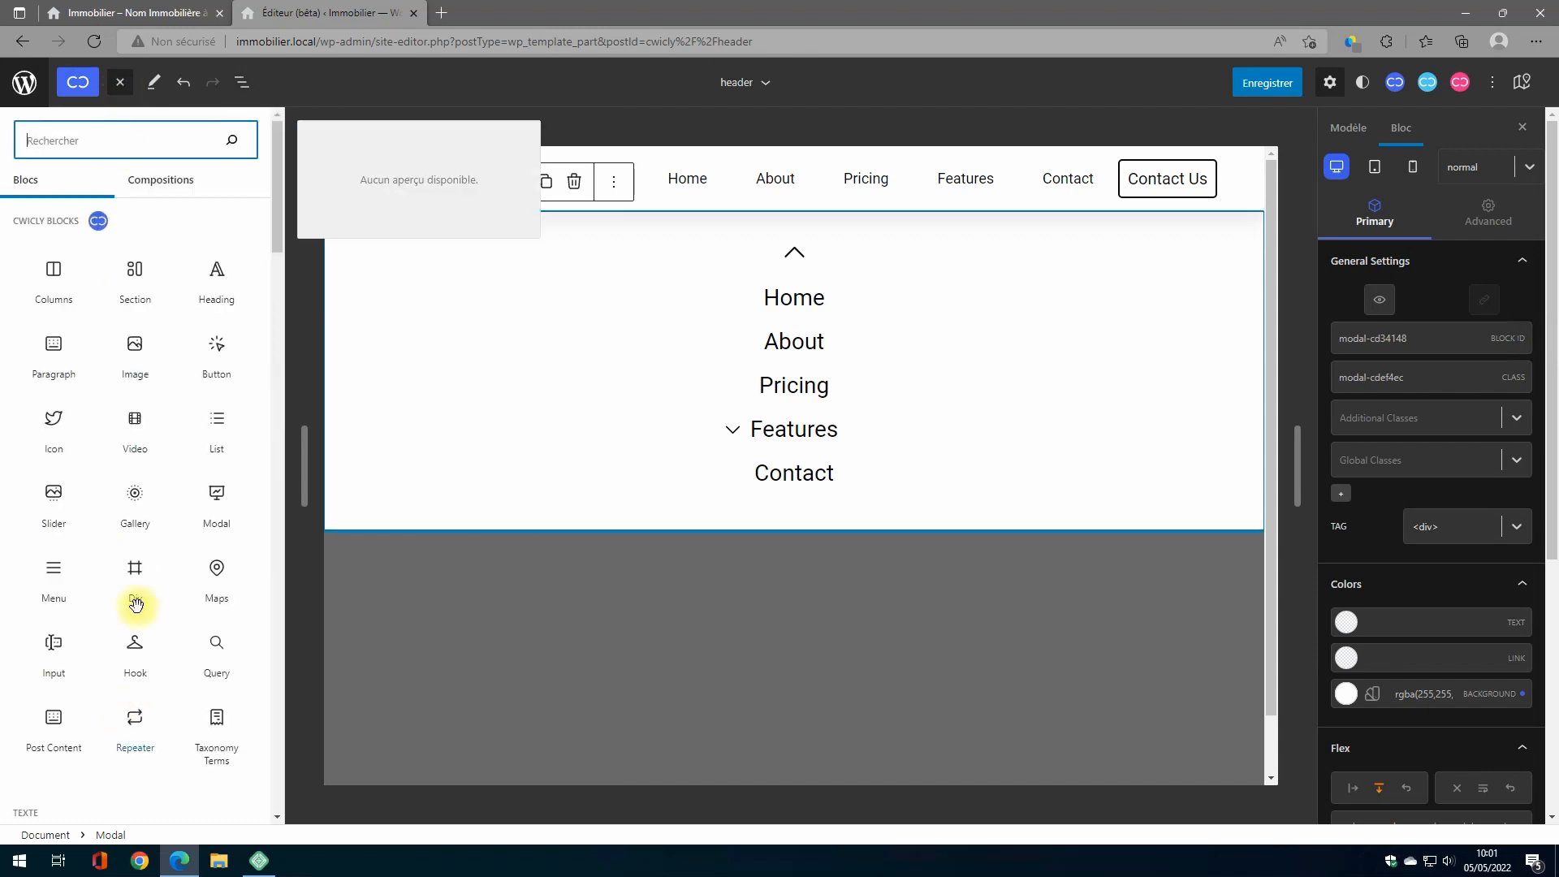
pyautogui.click(133, 273)
pyautogui.scroll(-3, 823, 620)
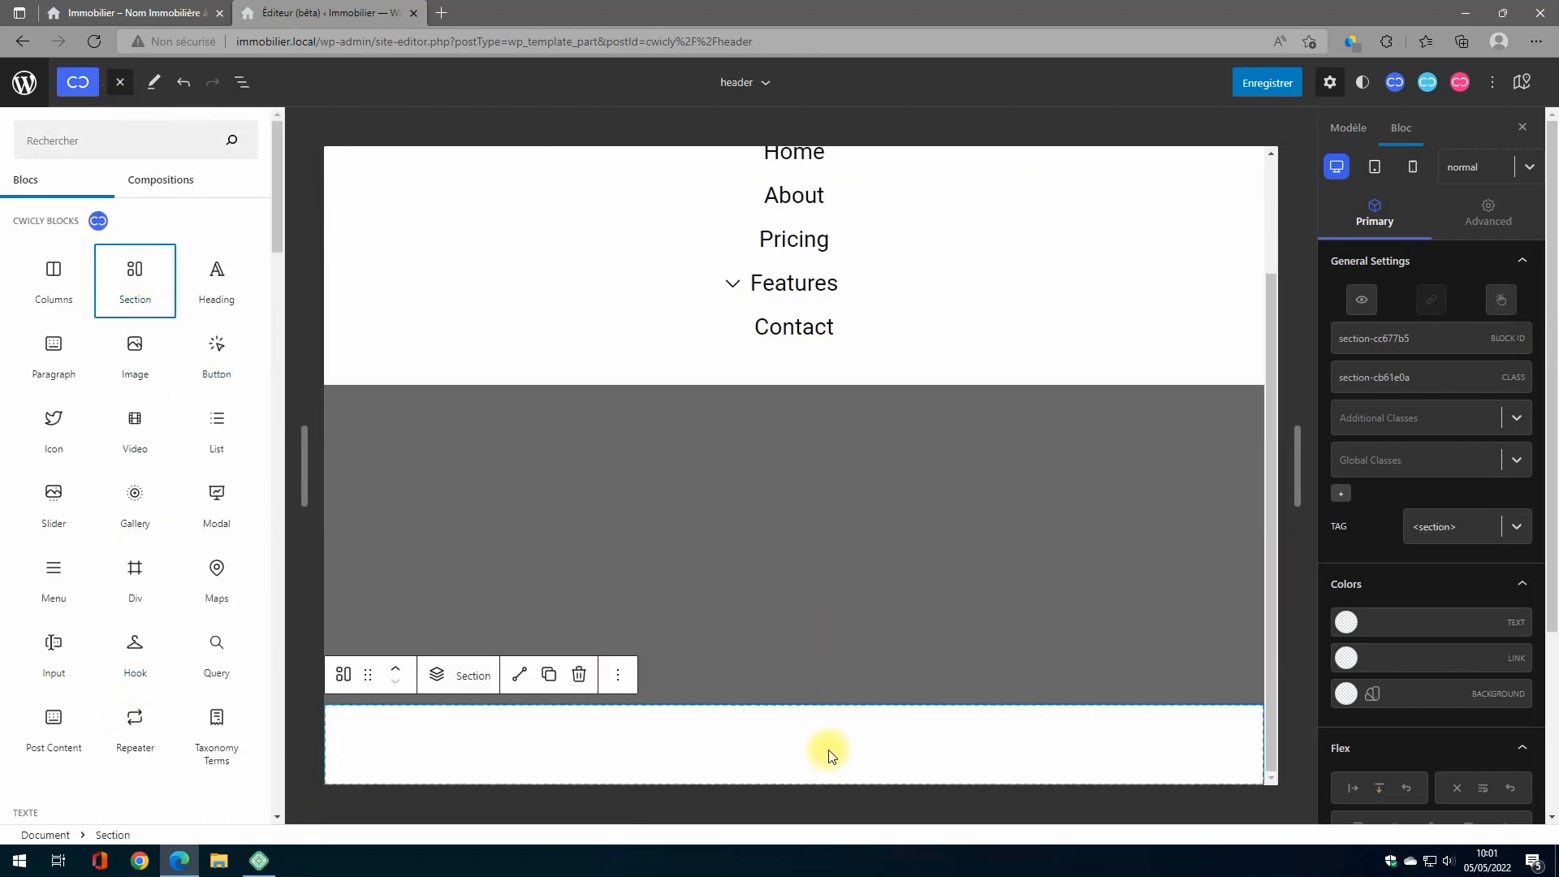
pyautogui.click(829, 750)
# Step: Give the new Section an uploaded background image, IMG_01.webp, with the alternative text Immobilier
pyautogui.scroll(-3, 1441, 519)
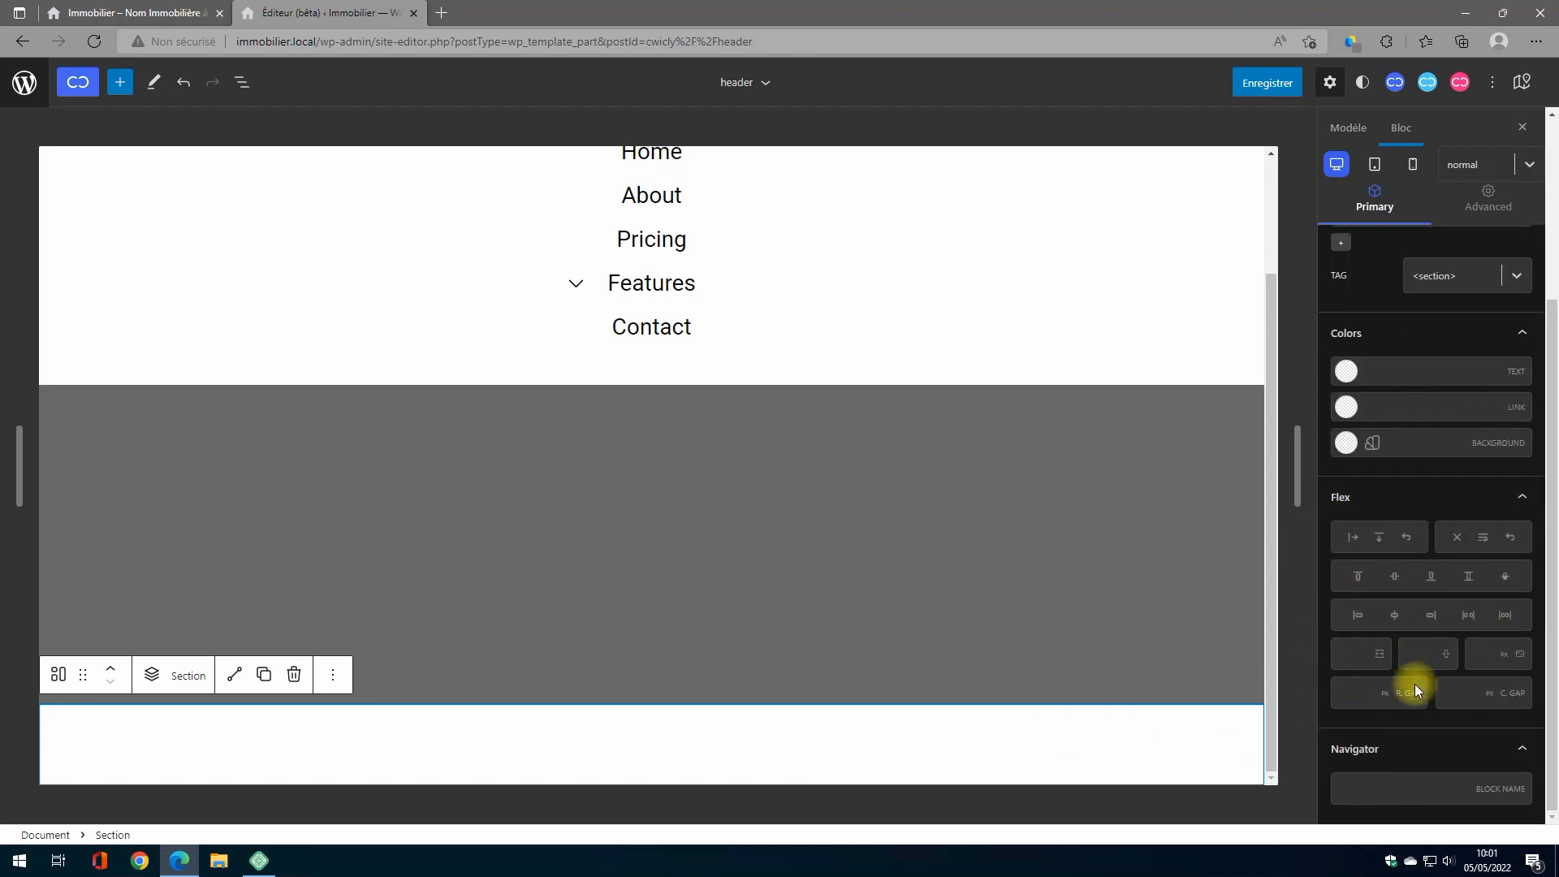
pyautogui.scroll(3, 1417, 649)
pyautogui.click(1496, 218)
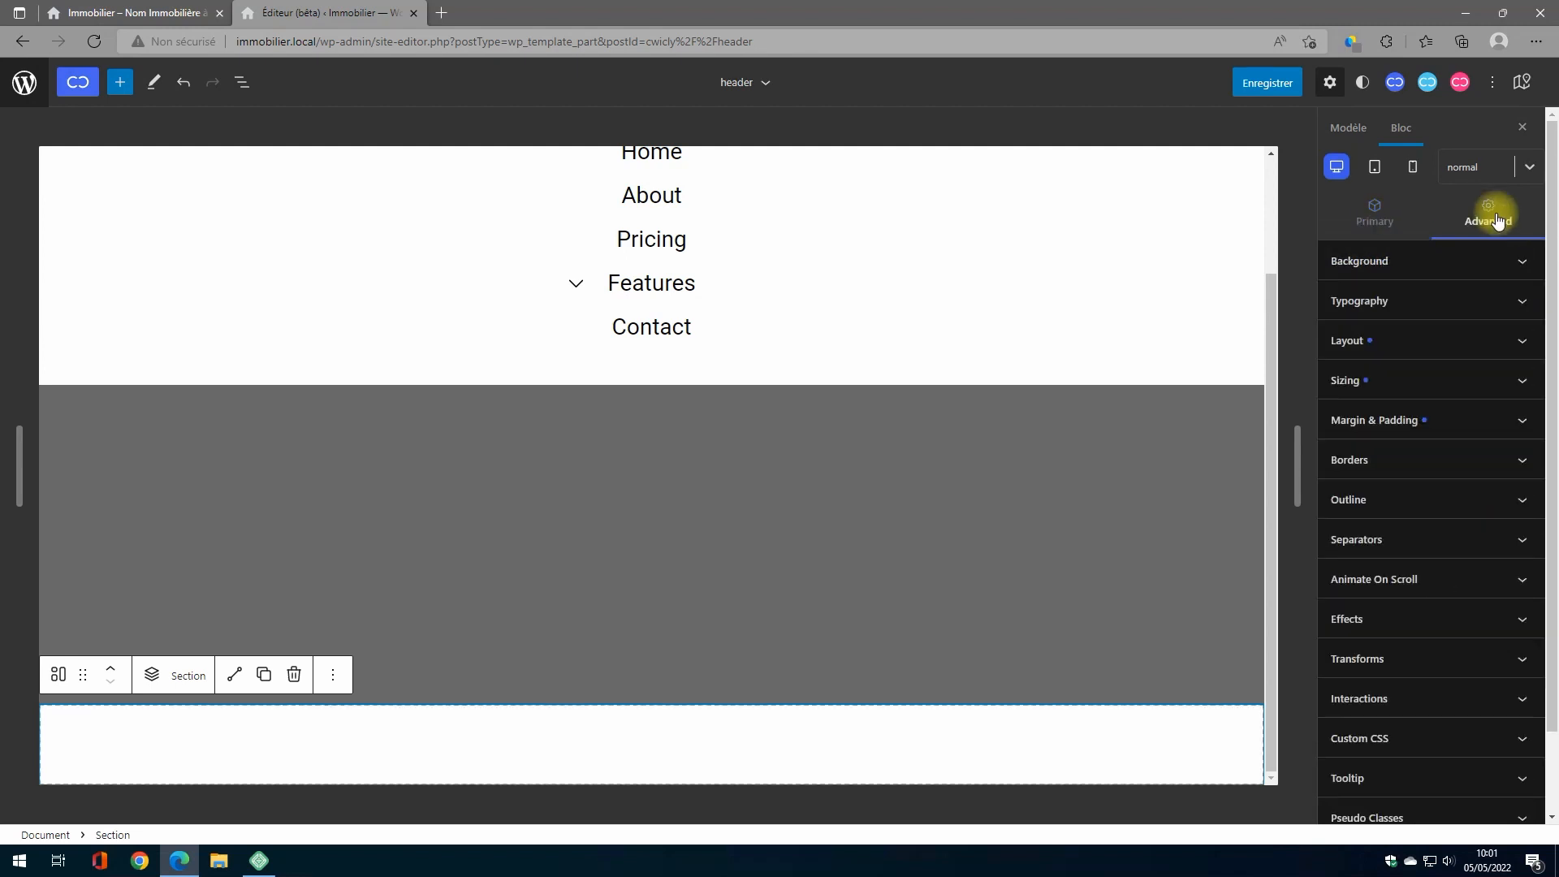
pyautogui.click(1403, 264)
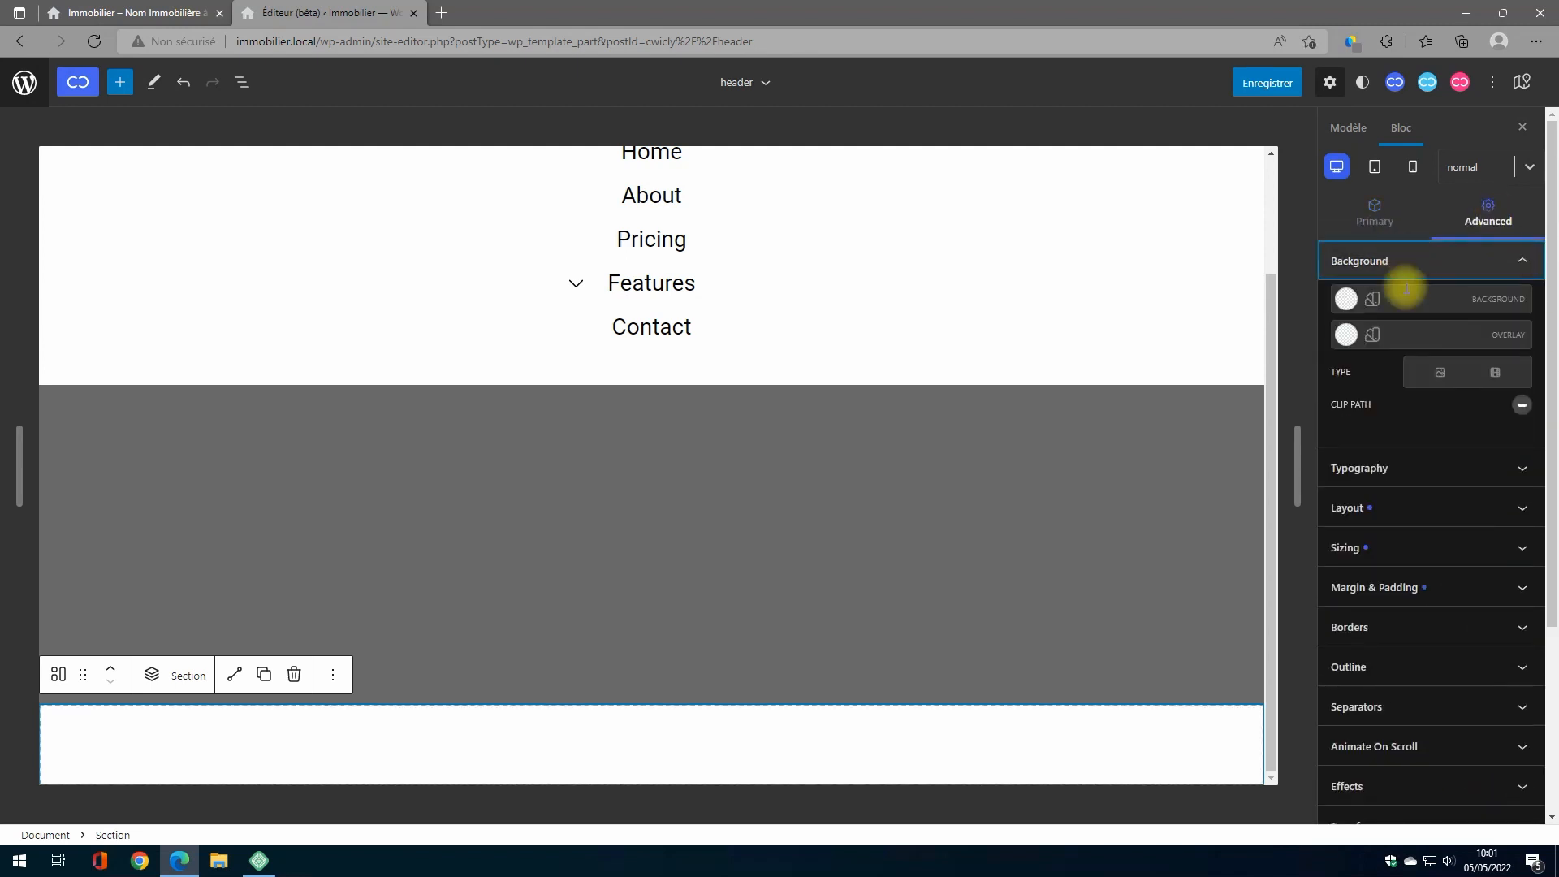
pyautogui.click(1440, 372)
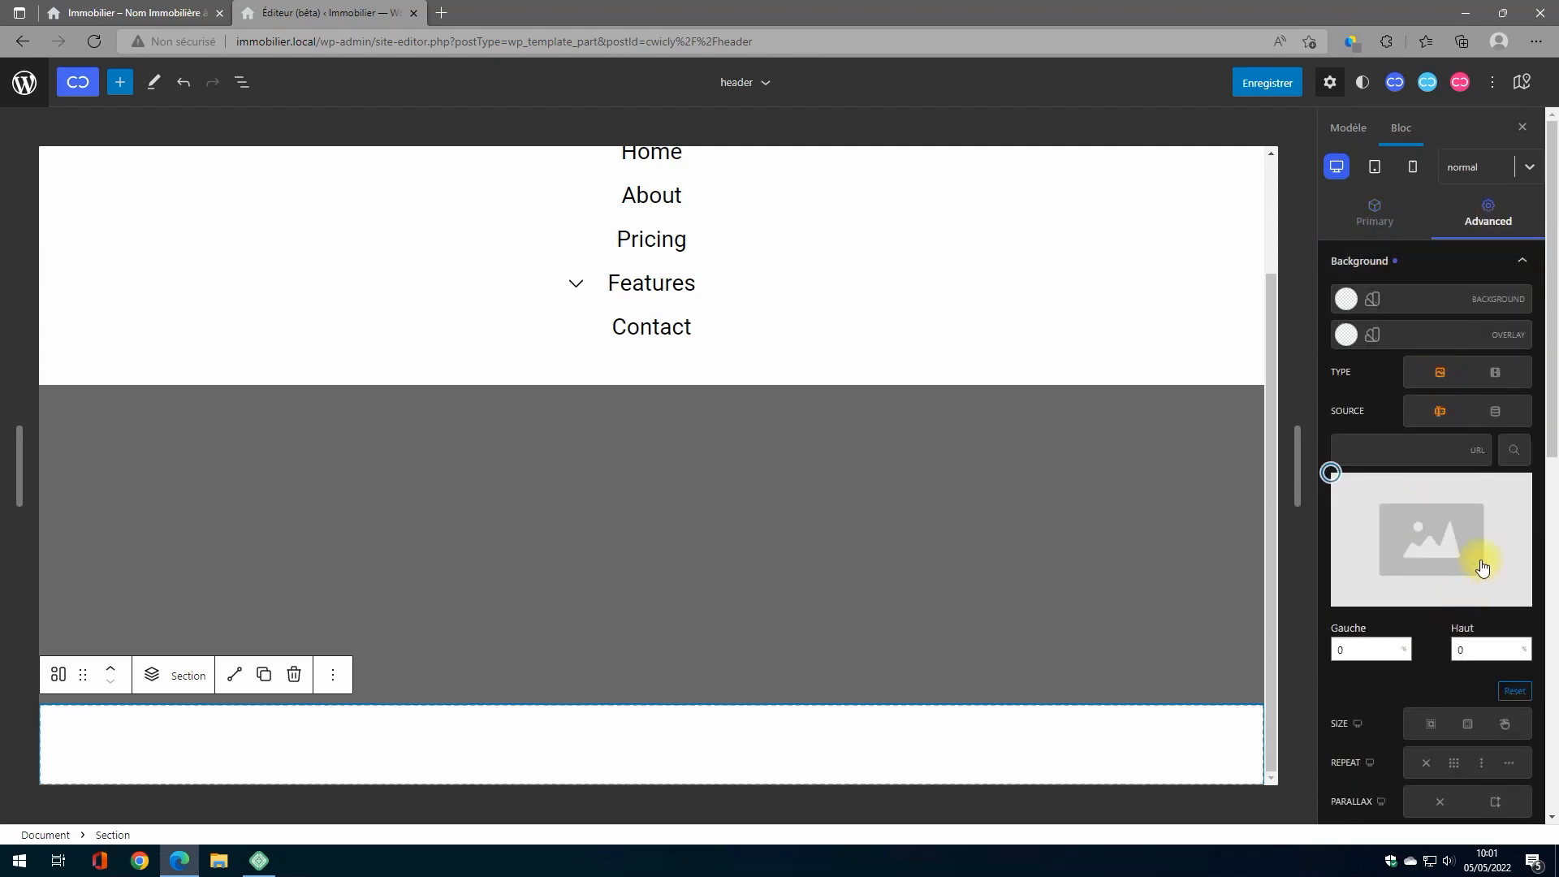
pyautogui.click(1513, 450)
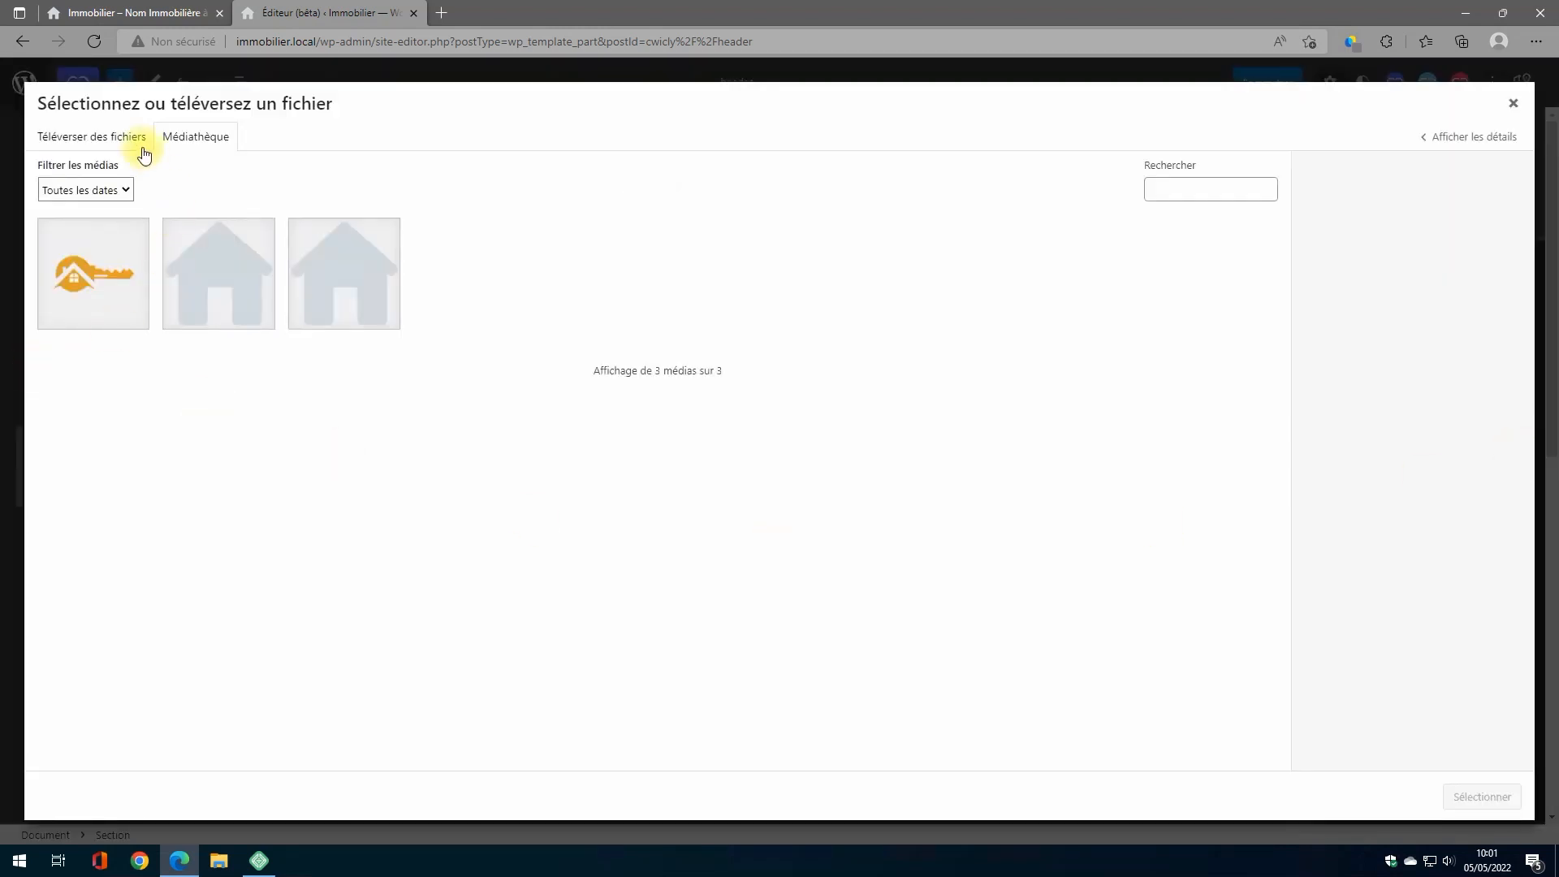
pyautogui.click(73, 136)
pyautogui.click(713, 423)
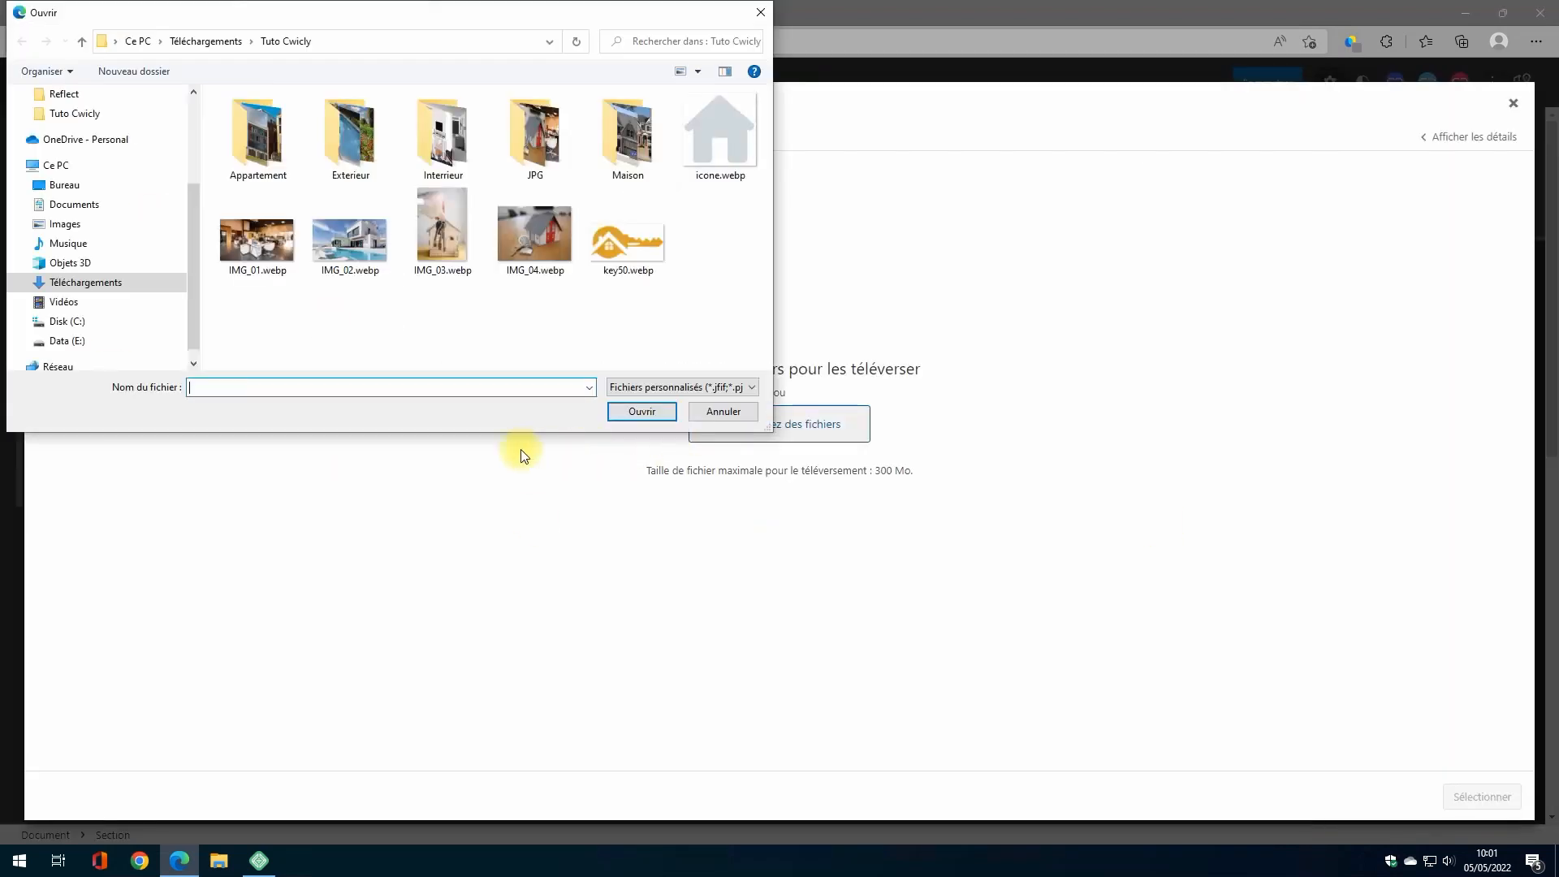
pyautogui.click(276, 254)
pyautogui.click(666, 414)
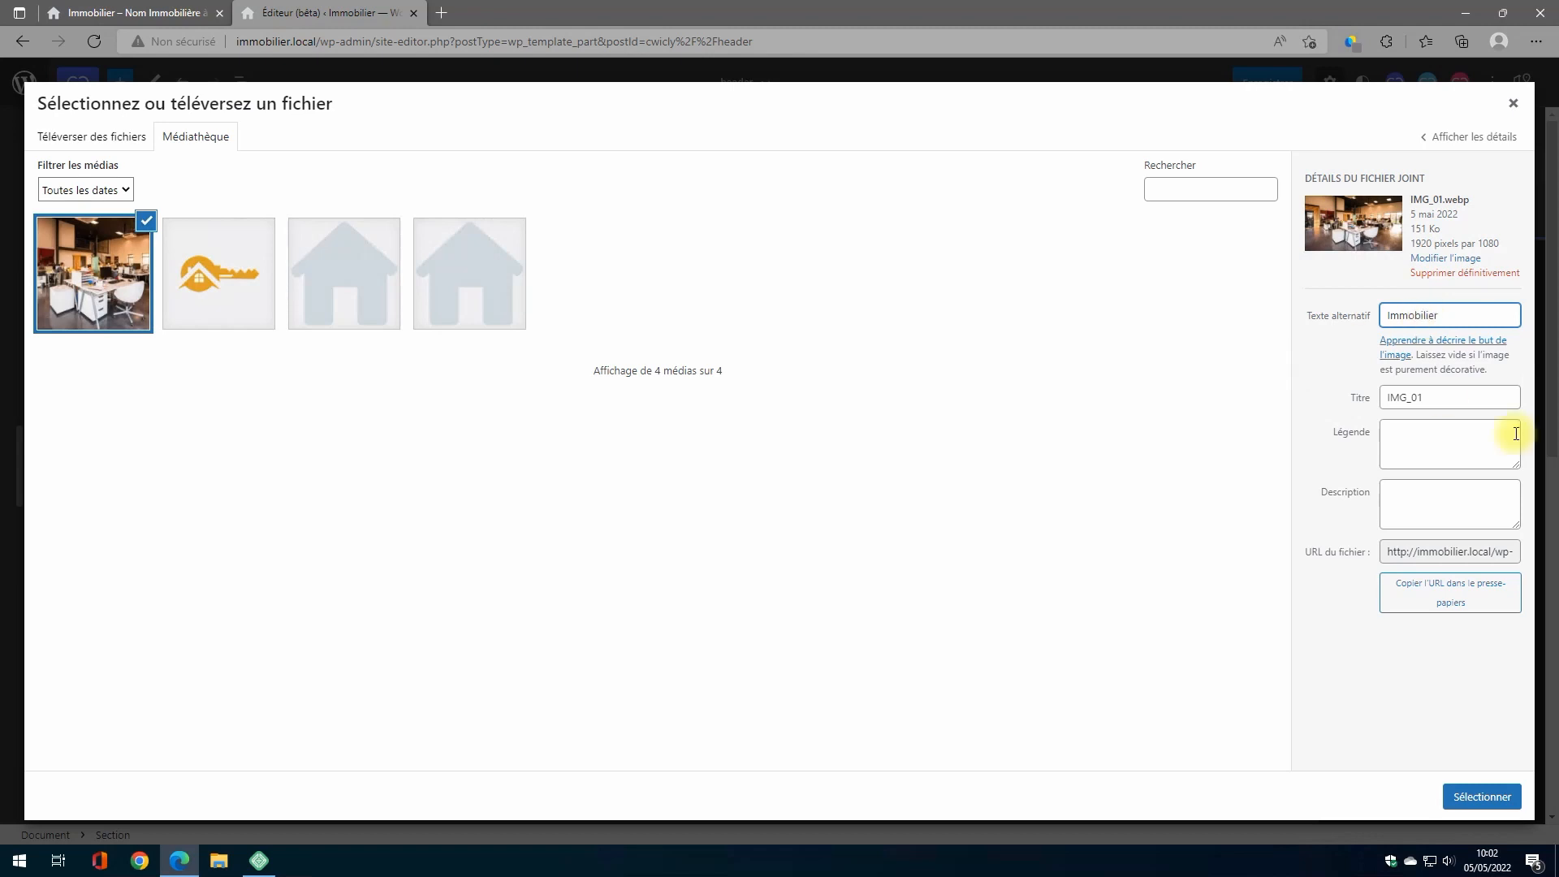
pyautogui.click(1409, 447)
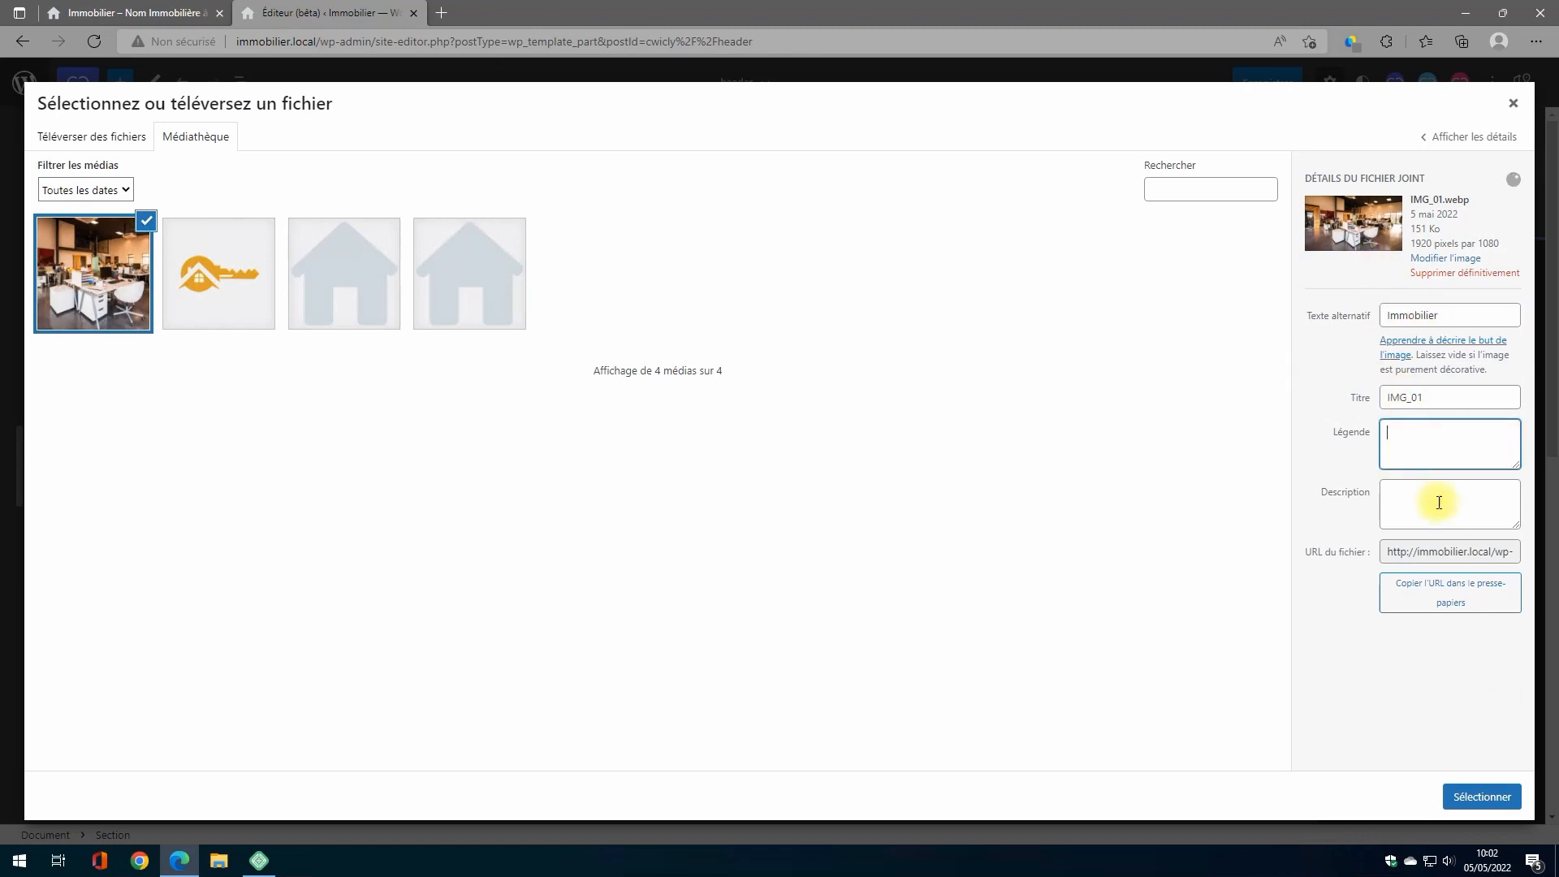
pyautogui.click(1483, 796)
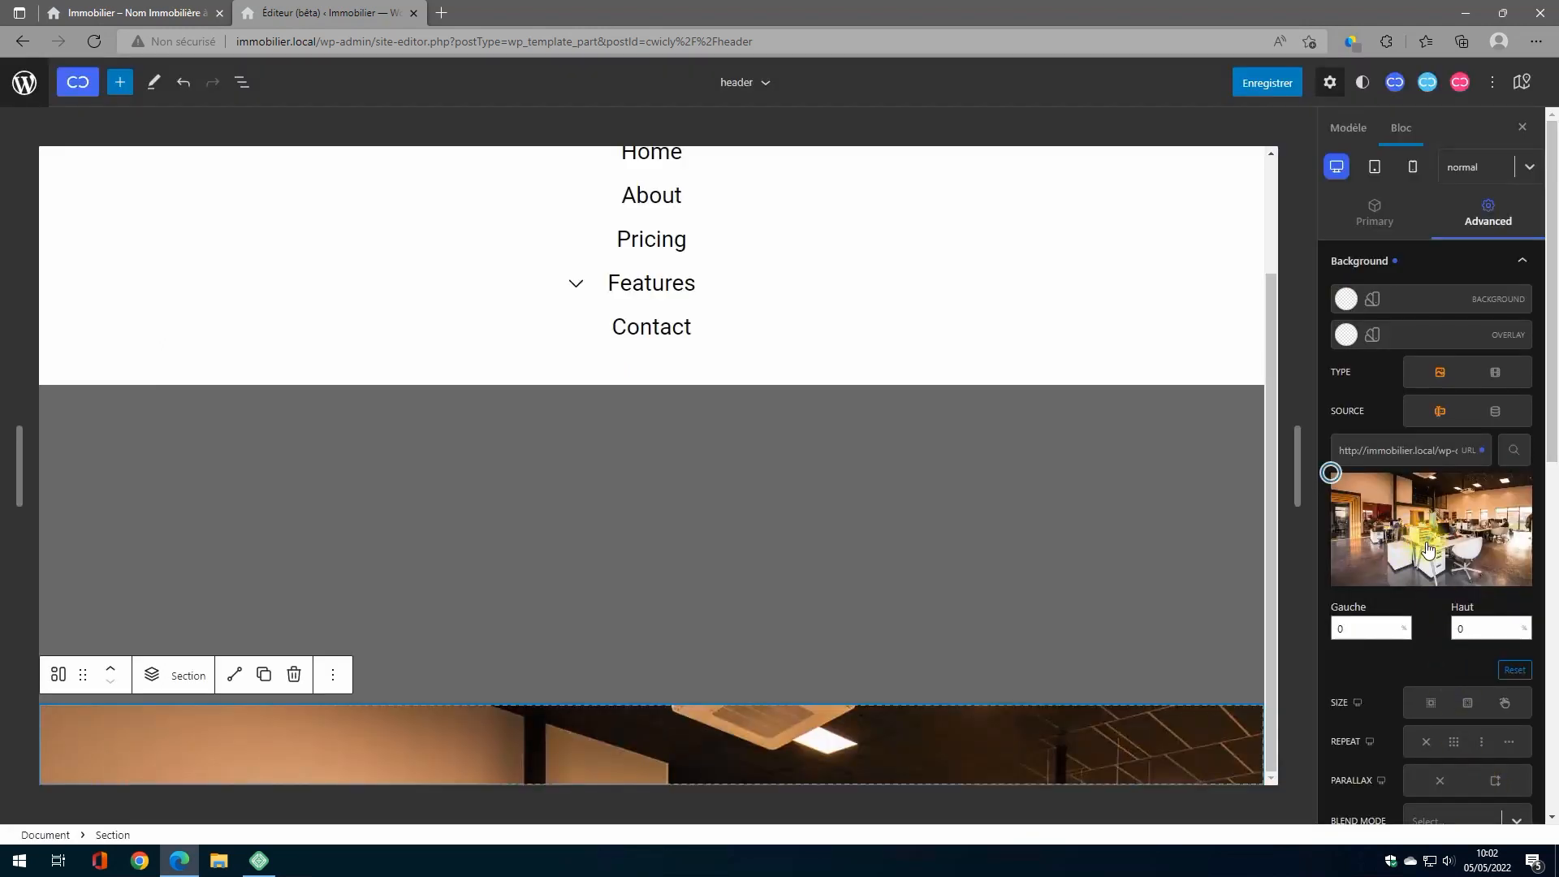
# Step: Centre the Section's background image by setting its focal point to 50% from the left and 50% from the top
pyautogui.click(1352, 630)
pyautogui.write('50')
pyautogui.click(1457, 632)
pyautogui.write('5')
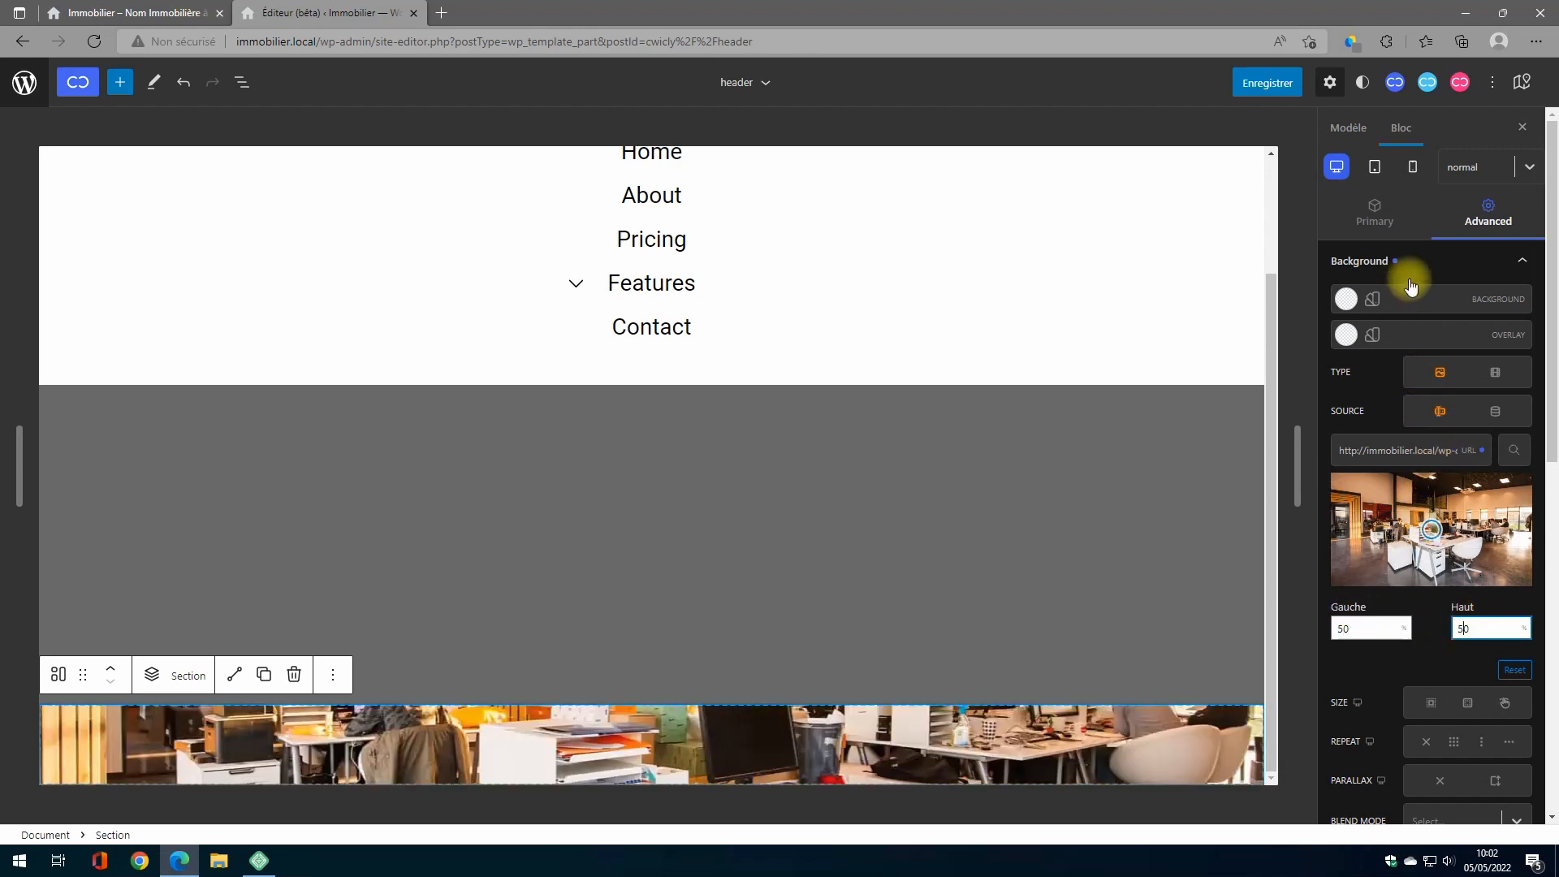
pyautogui.click(1427, 261)
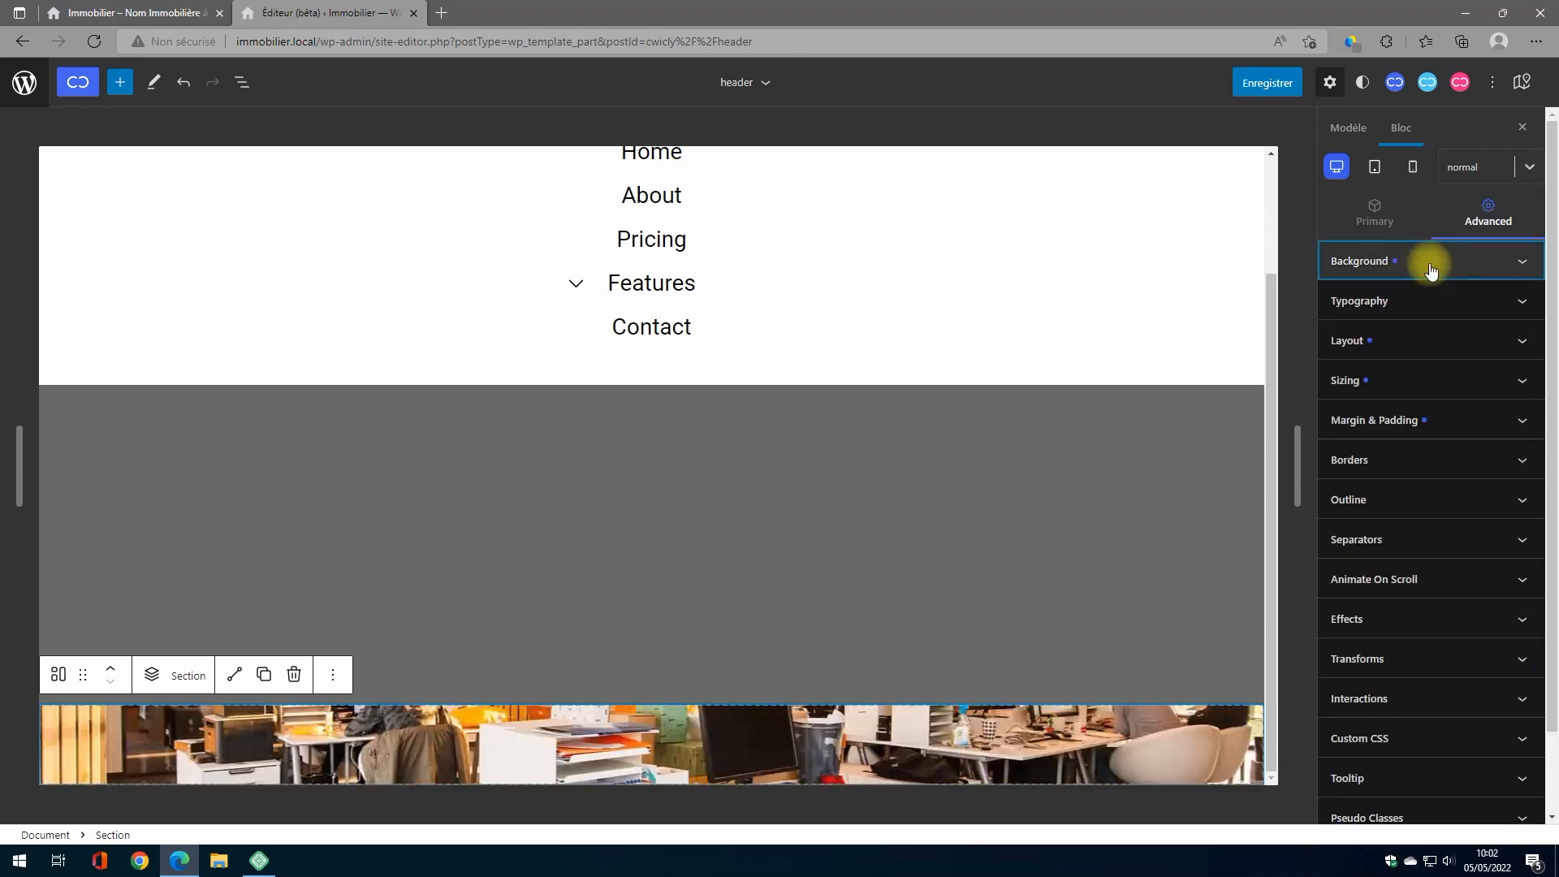
# Step: Set the Section's height to 450 px and its width to 100%
pyautogui.click(1445, 385)
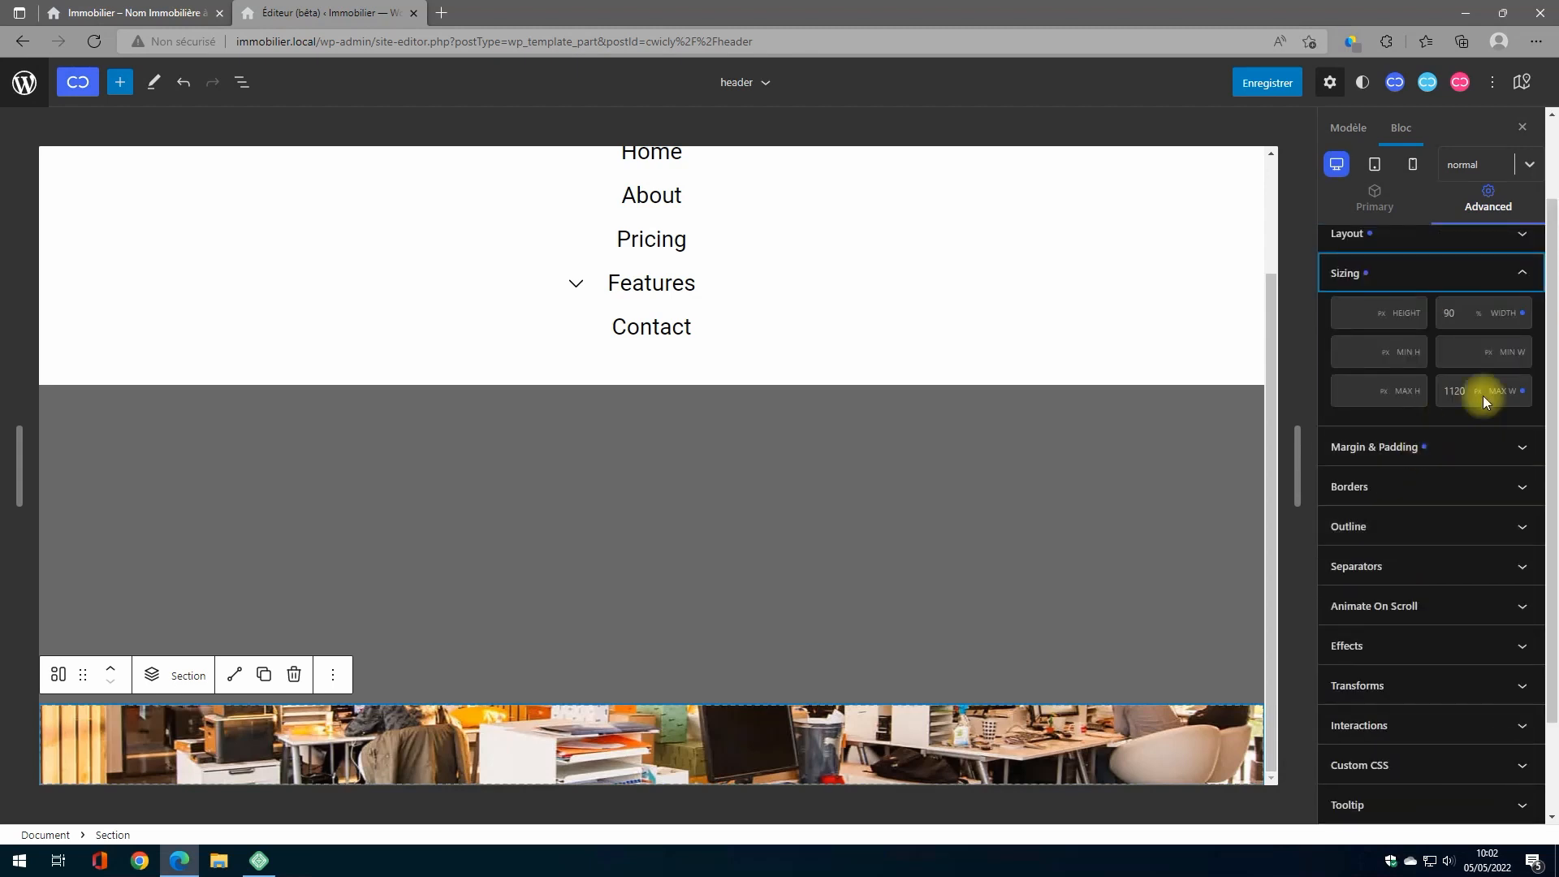
pyautogui.click(1367, 309)
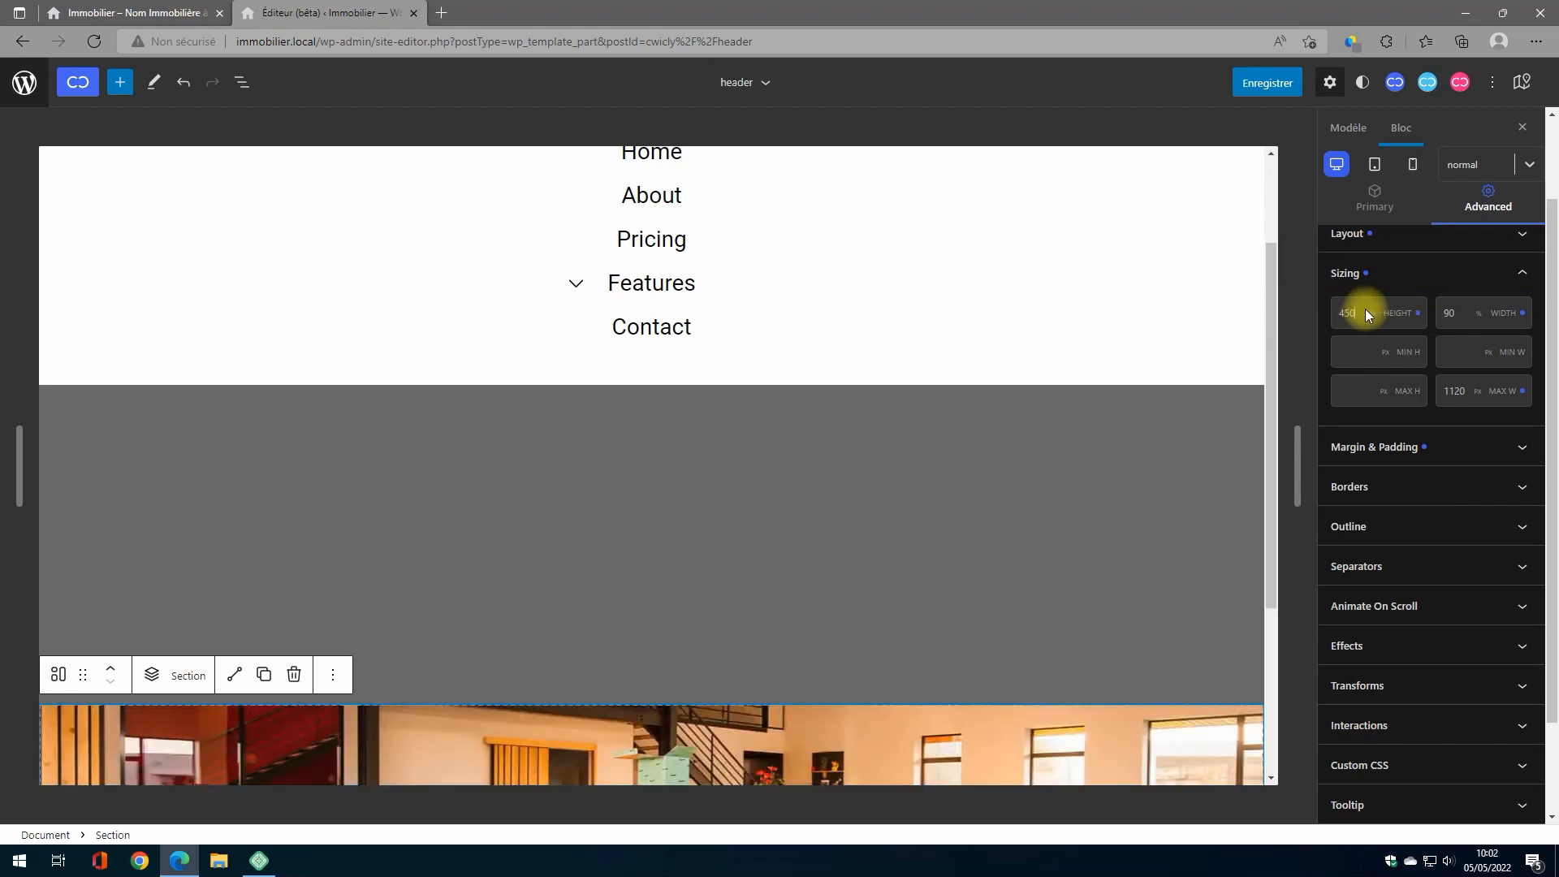
pyautogui.write('450')
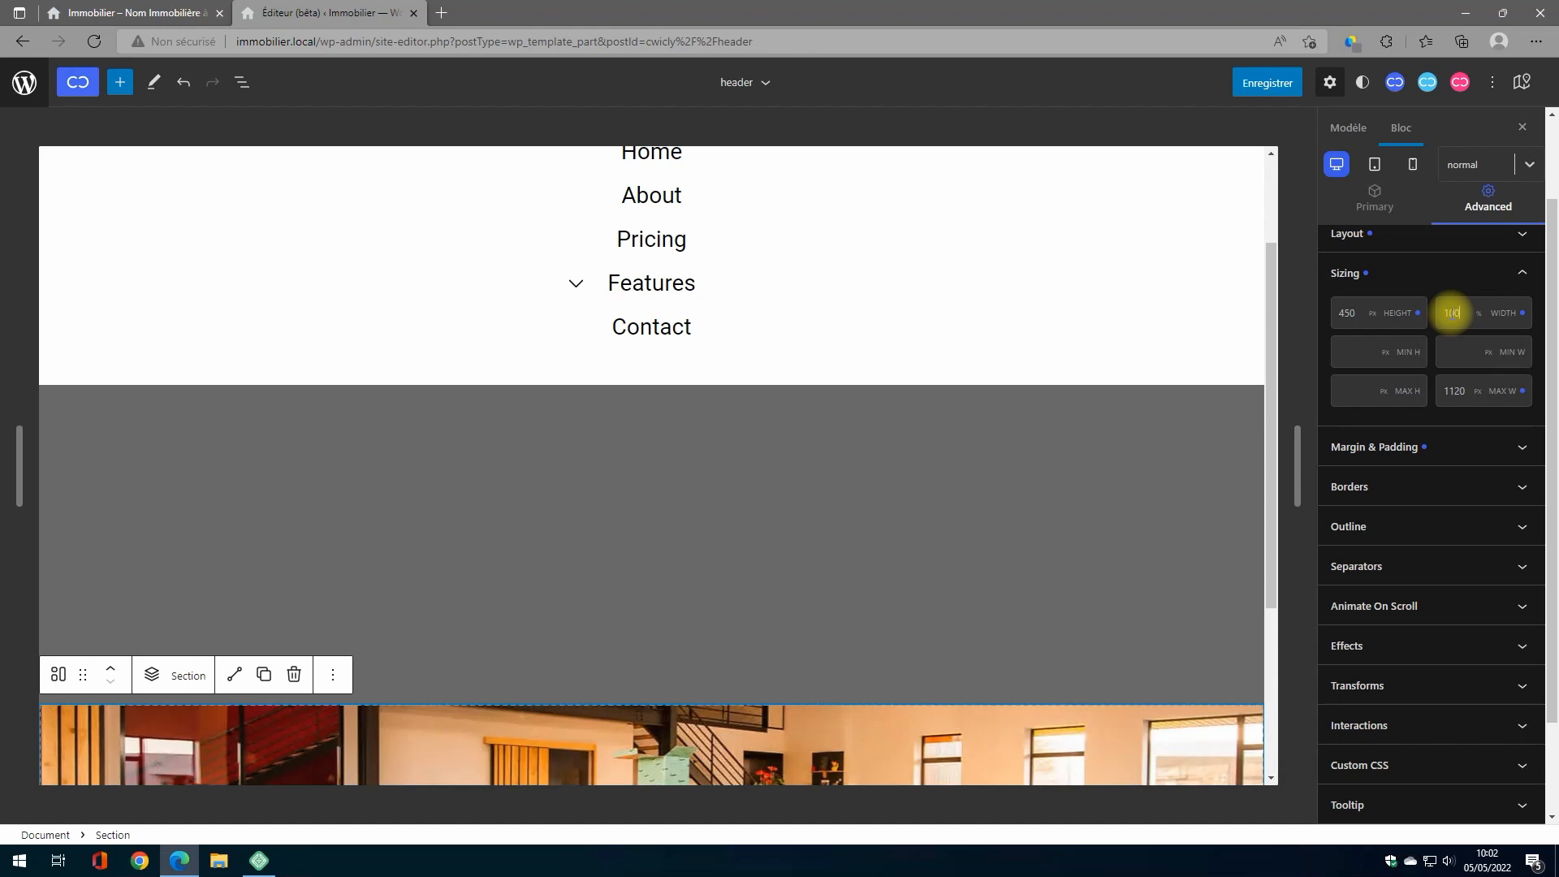
pyautogui.click(1462, 280)
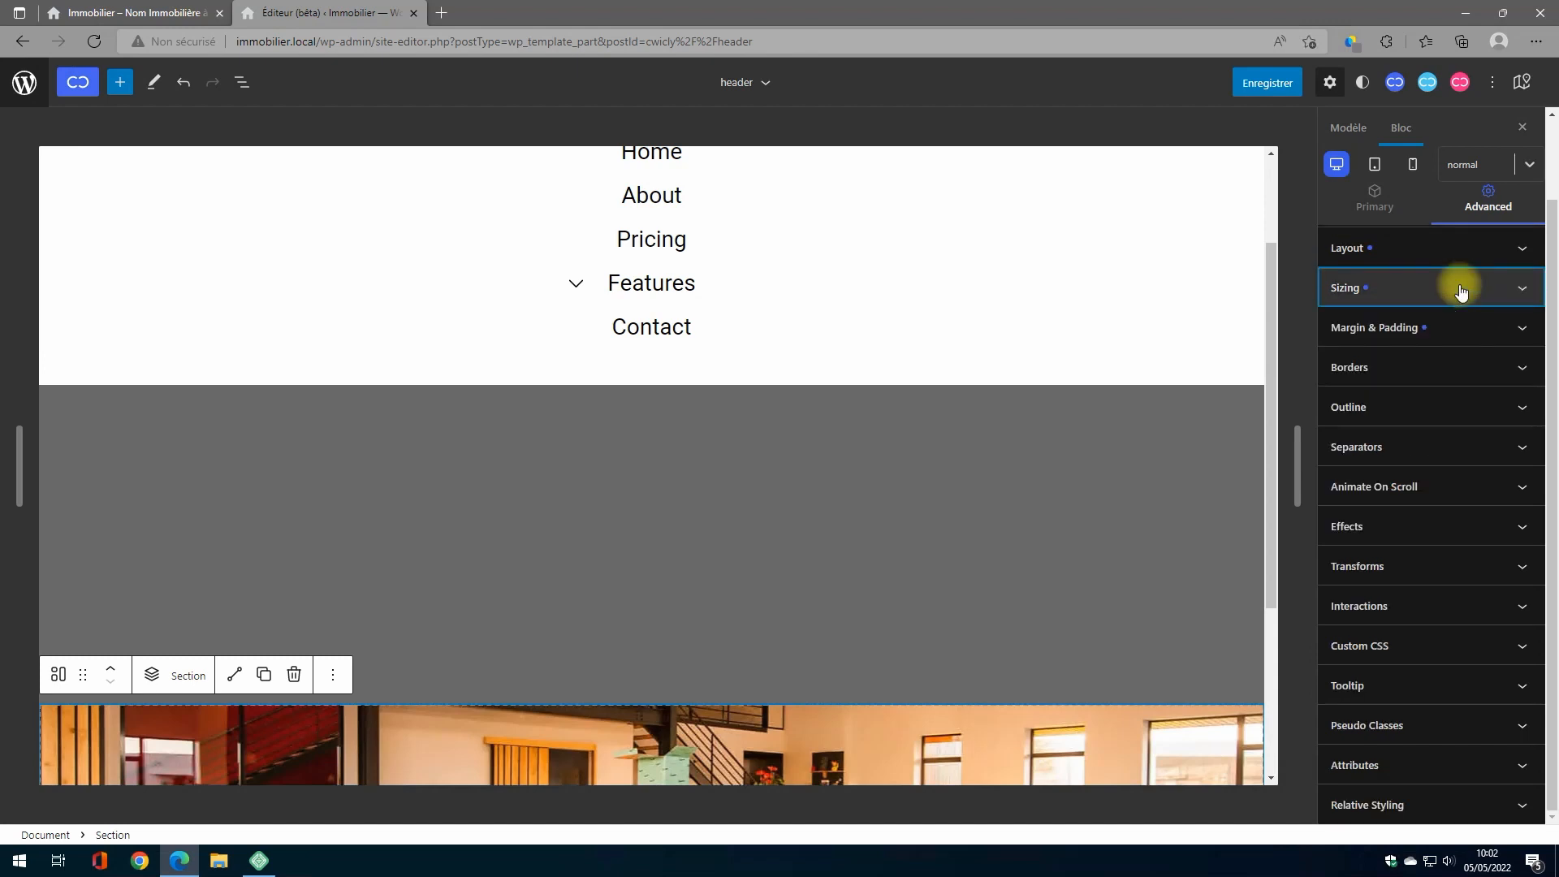
# Step: Make the background image cover the Section without repeating
pyautogui.scroll(1, 1462, 290)
pyautogui.click(1452, 261)
pyautogui.scroll(-1, 874, 697)
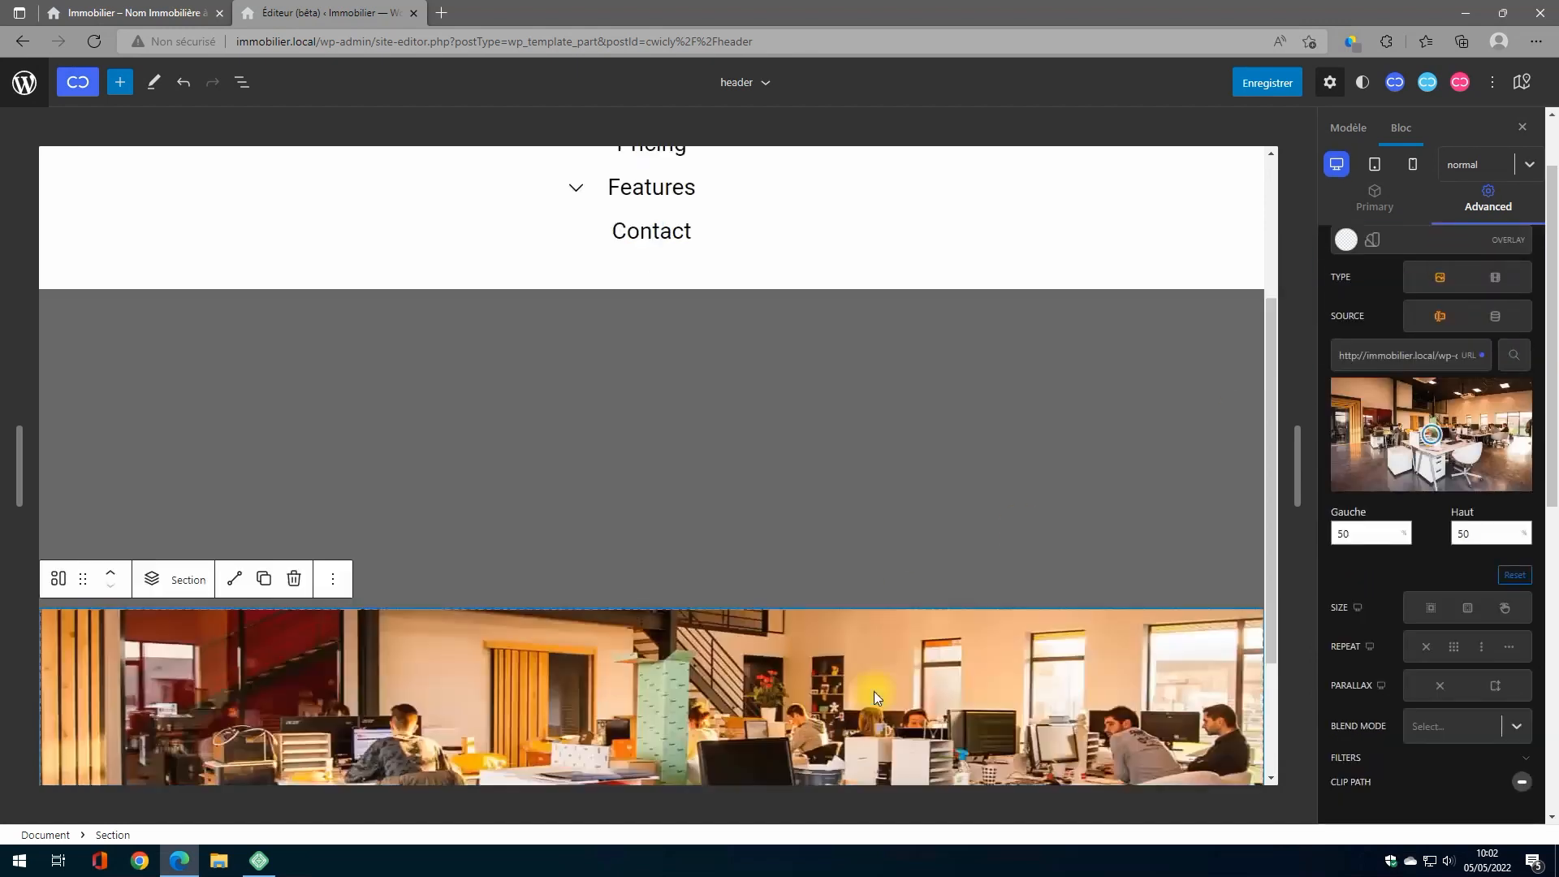
pyautogui.scroll(-2, 873, 690)
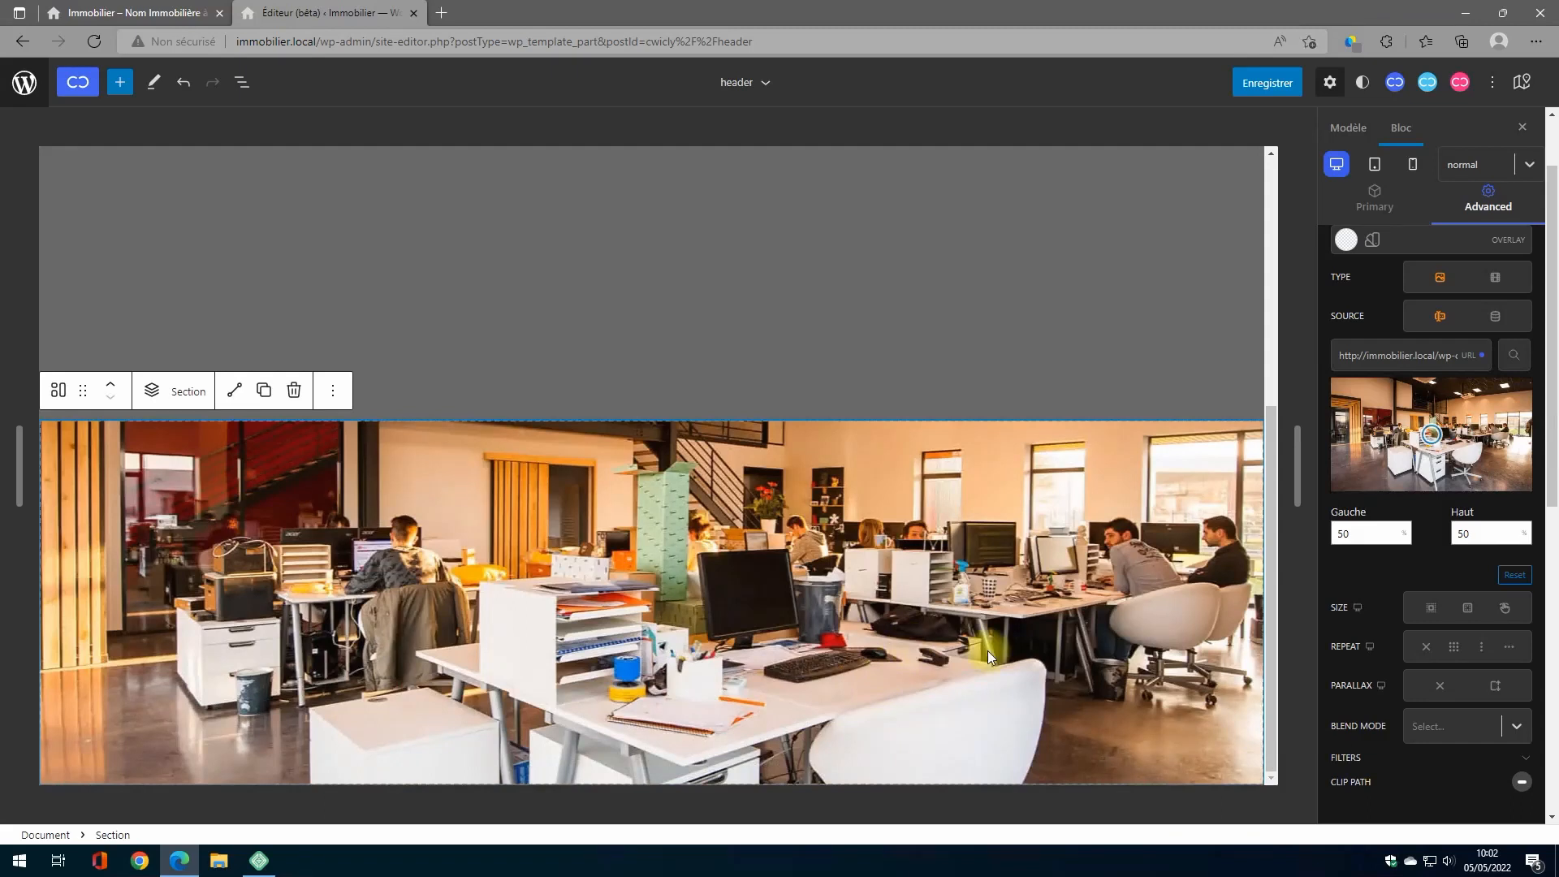
pyautogui.click(1430, 611)
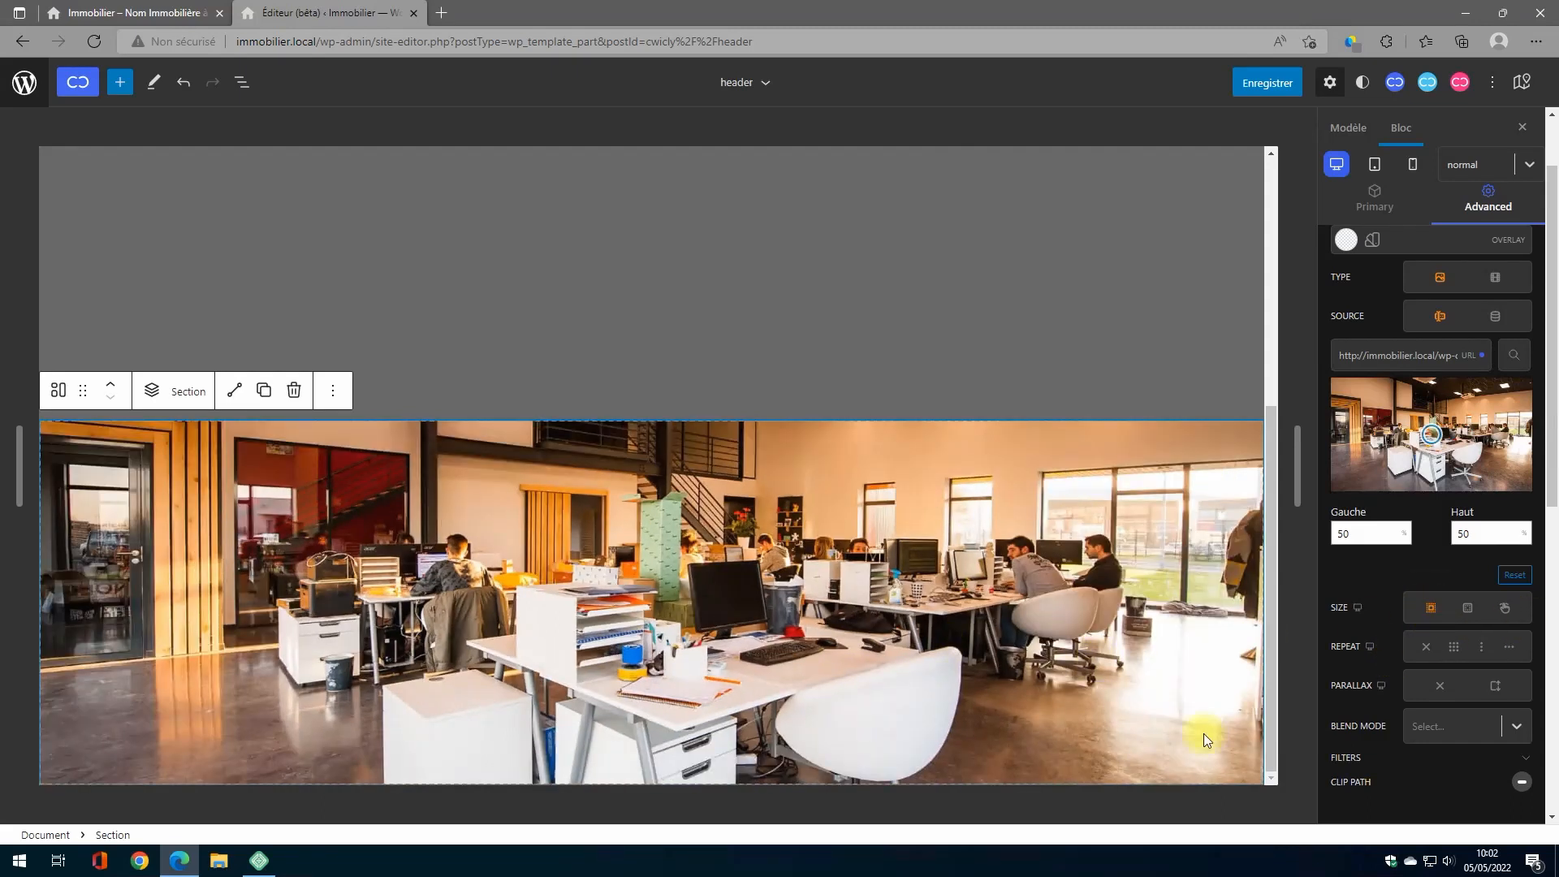
pyautogui.scroll(-1, 1426, 654)
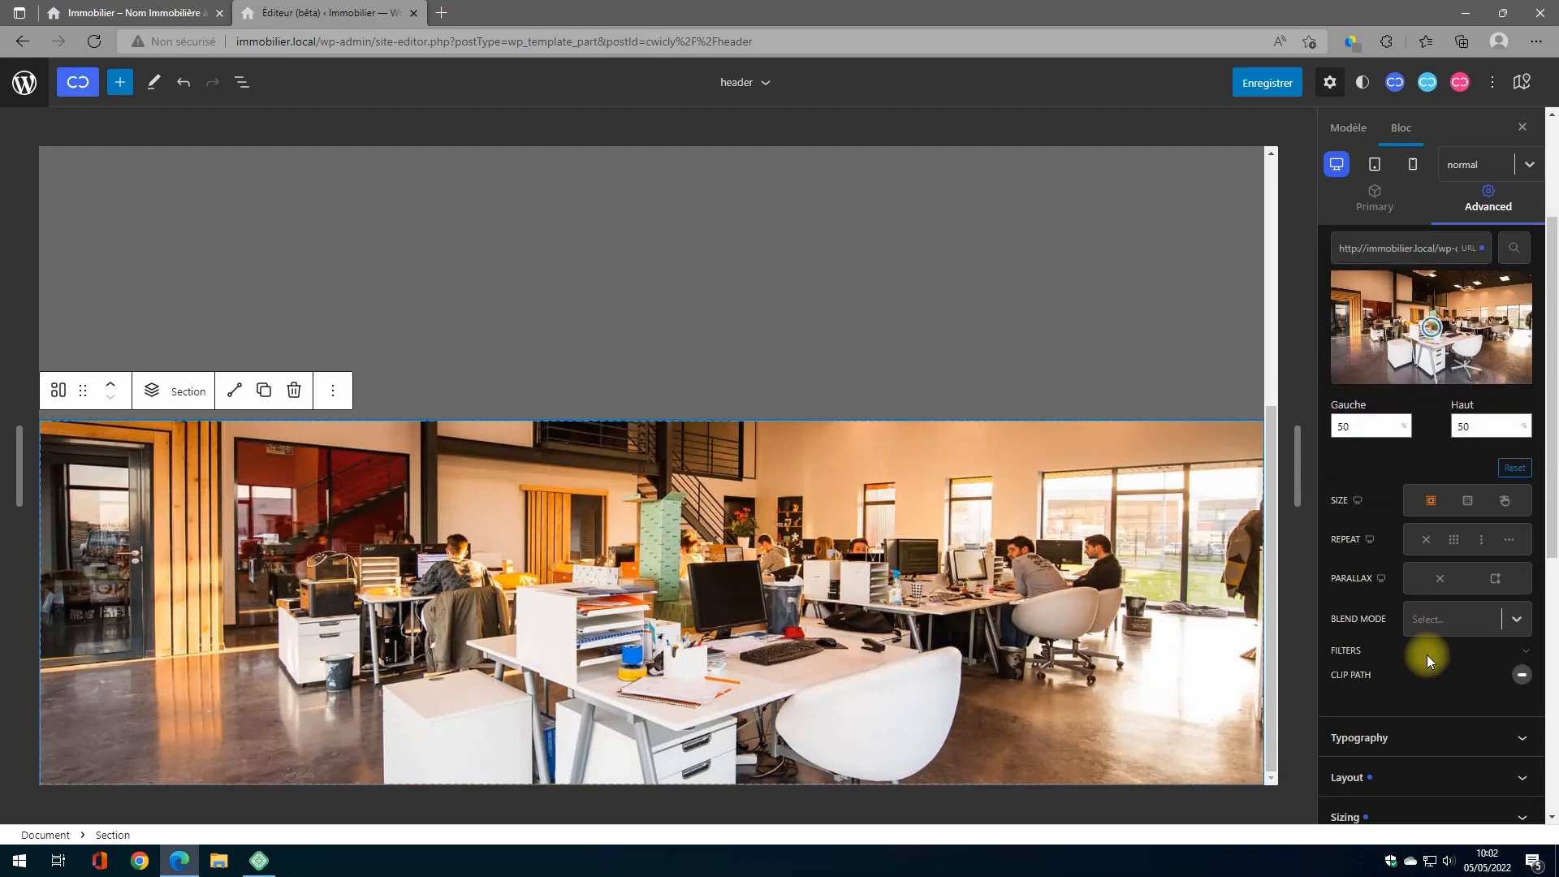
pyautogui.click(1427, 542)
pyautogui.click(1496, 581)
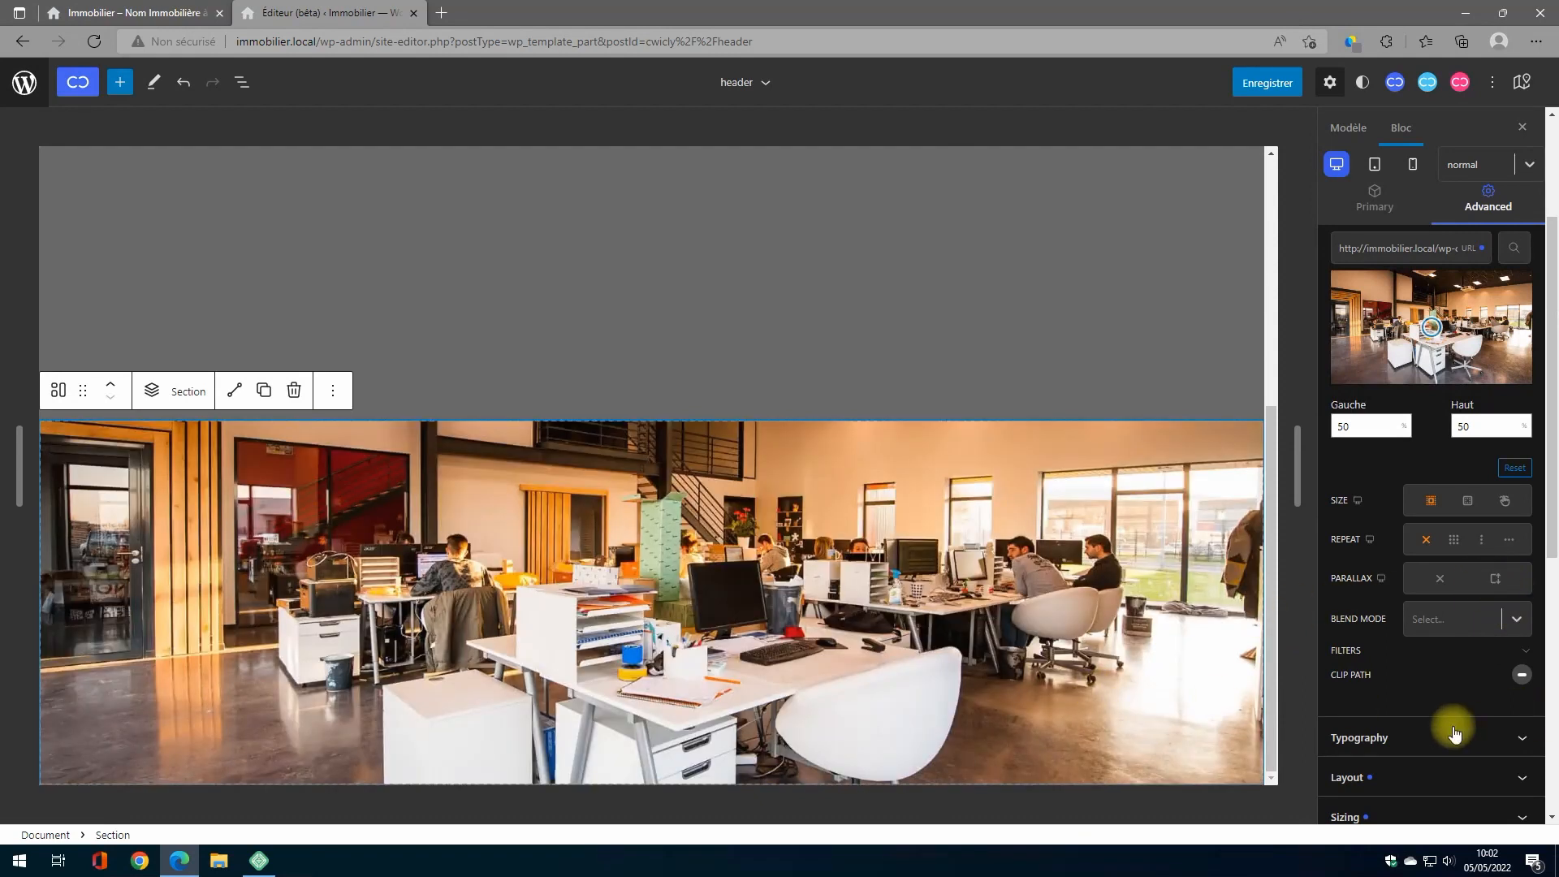
# Step: Enable a top separator on the Section
pyautogui.scroll(-1, 1384, 678)
pyautogui.scroll(-3, 1350, 602)
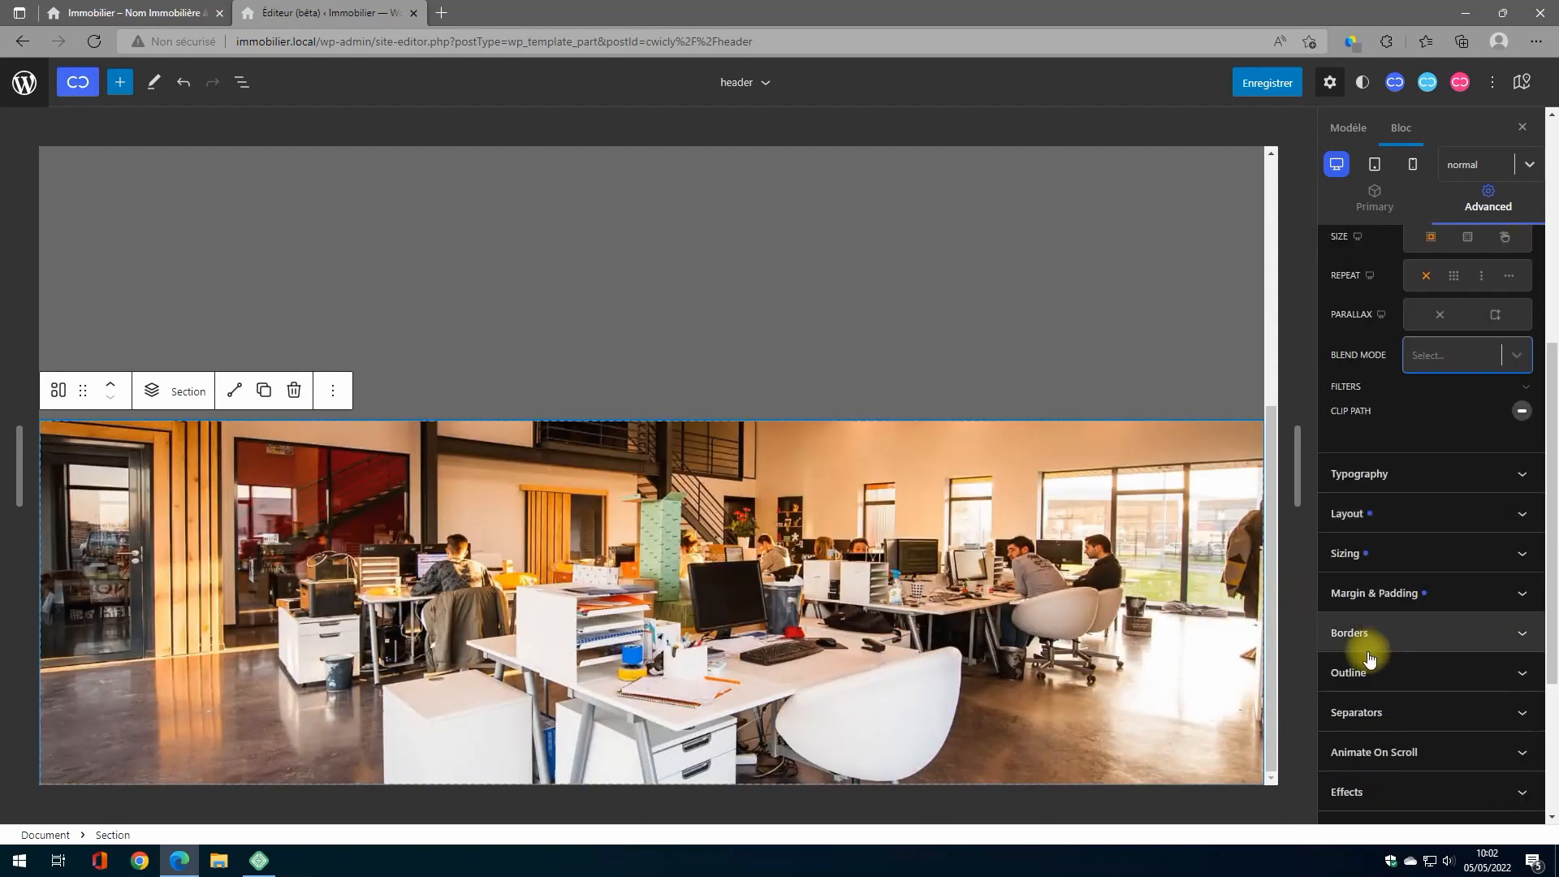
pyautogui.scroll(-3, 1417, 650)
pyautogui.click(1437, 497)
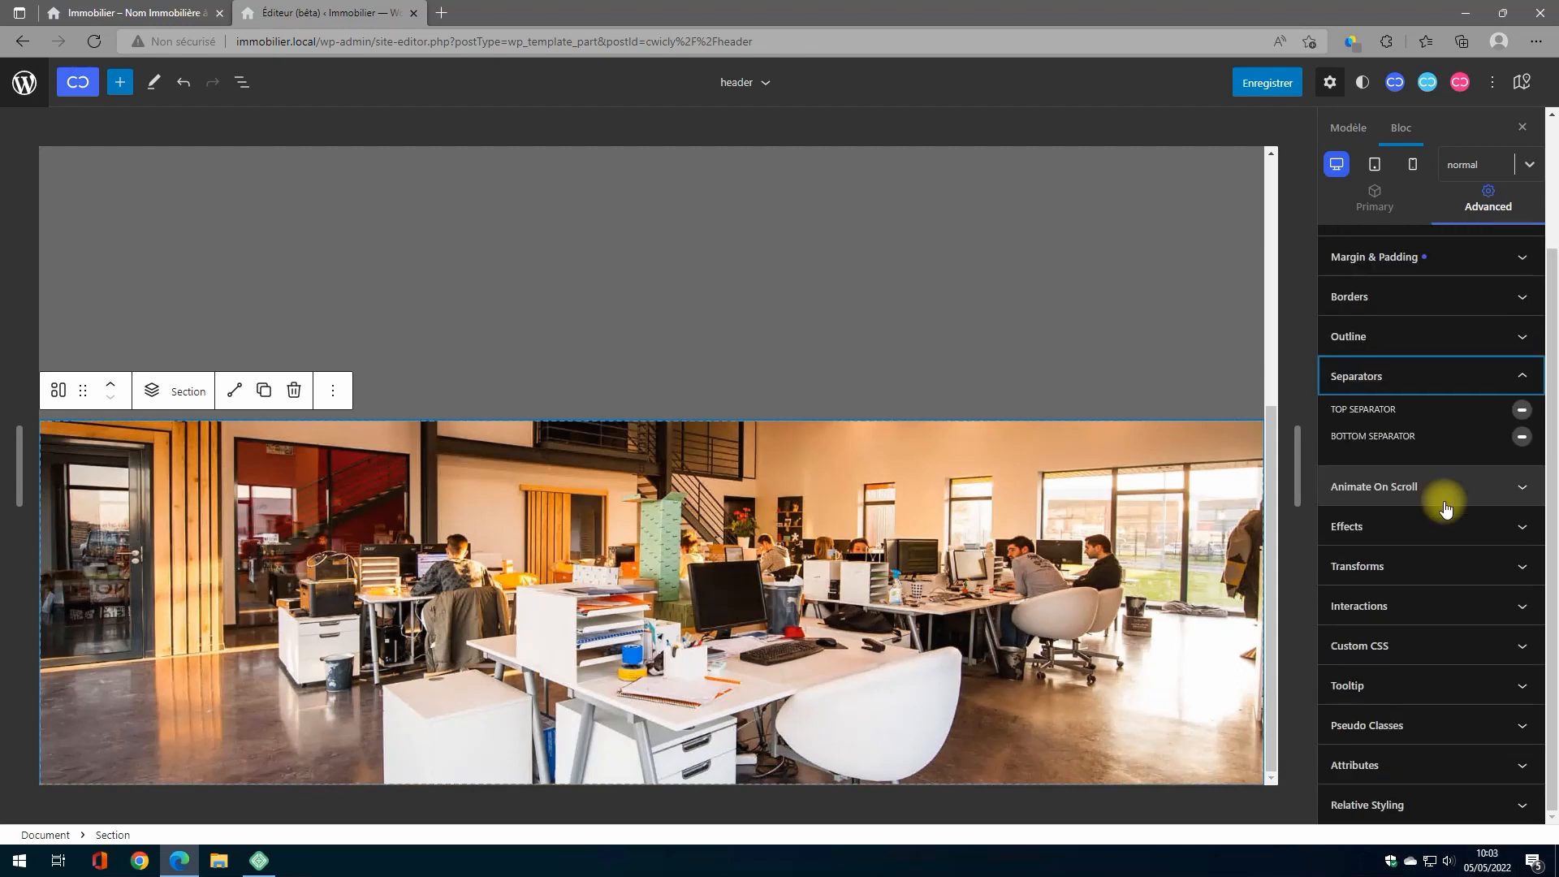
pyautogui.click(1518, 412)
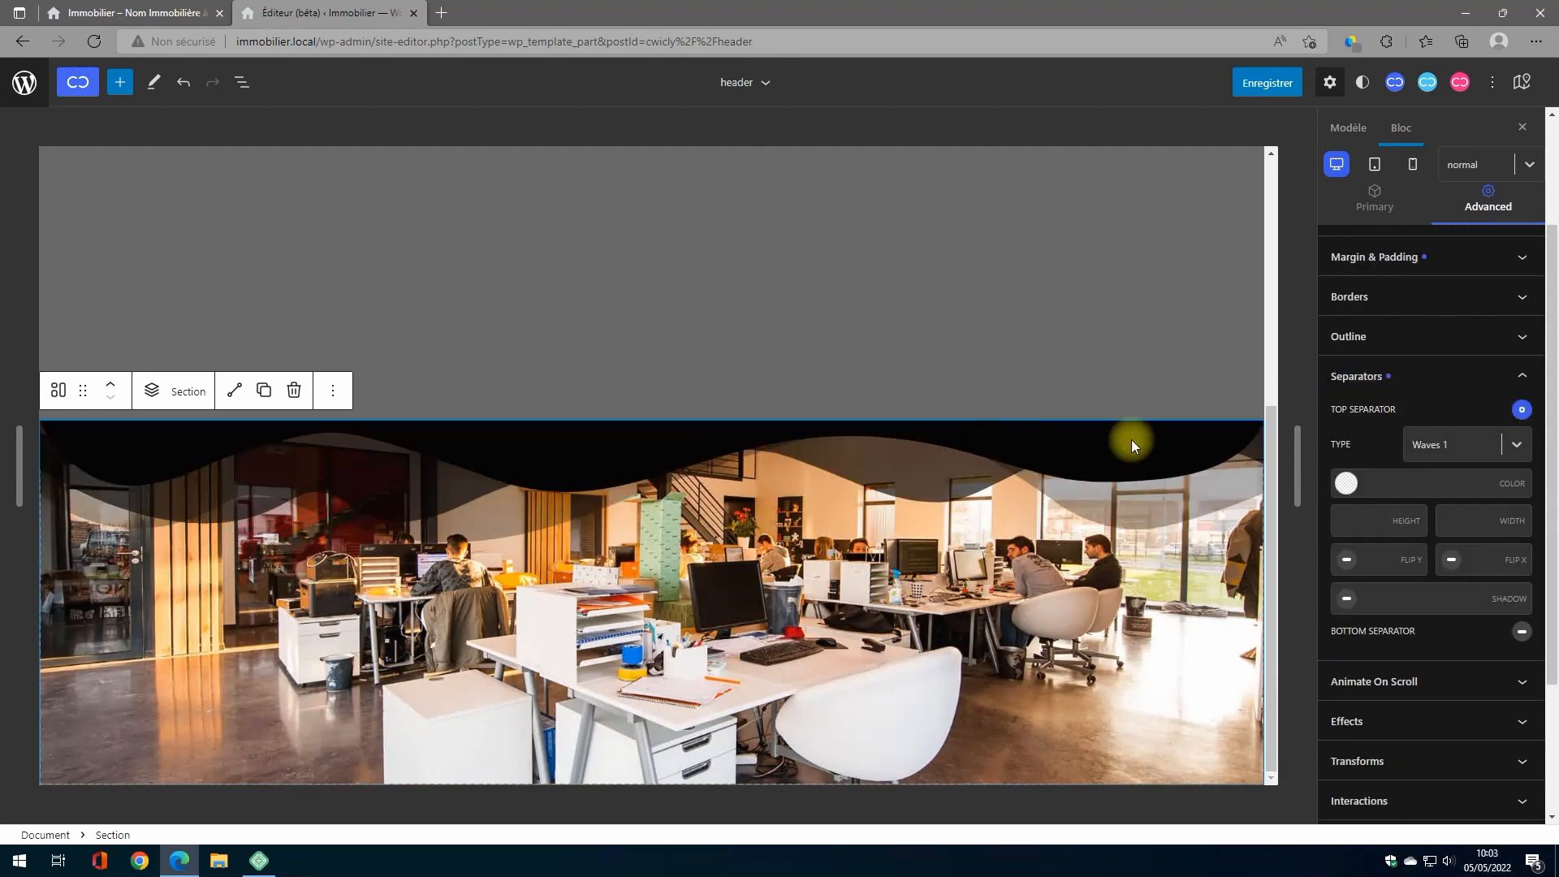
# Step: Set the Section's top separator type to Waves 4
pyautogui.click(1515, 444)
pyautogui.click(1428, 546)
pyautogui.click(1507, 448)
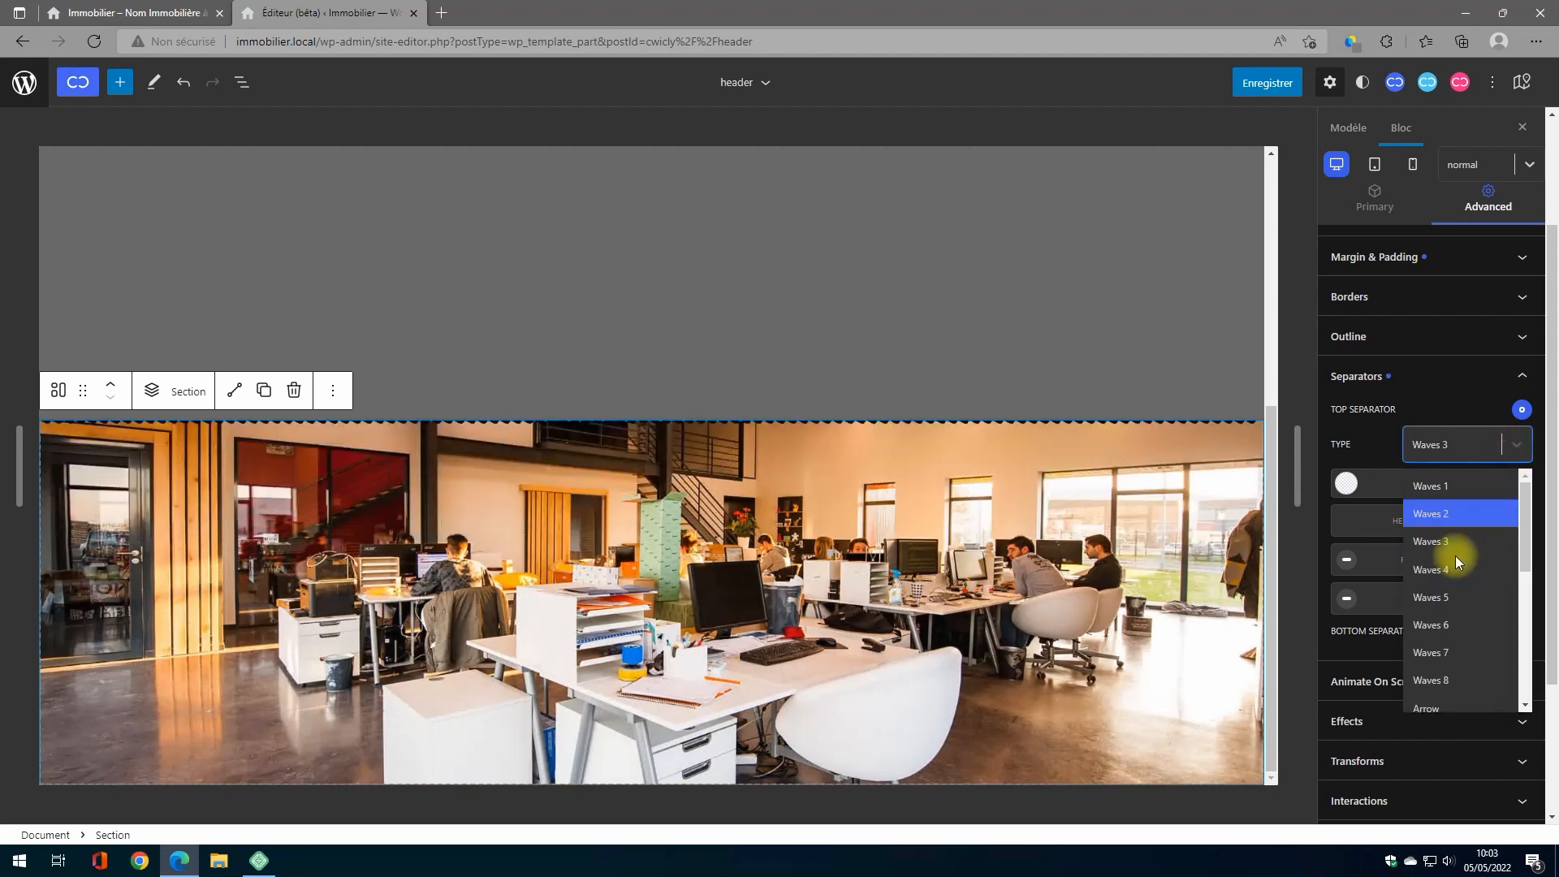
pyautogui.click(1453, 559)
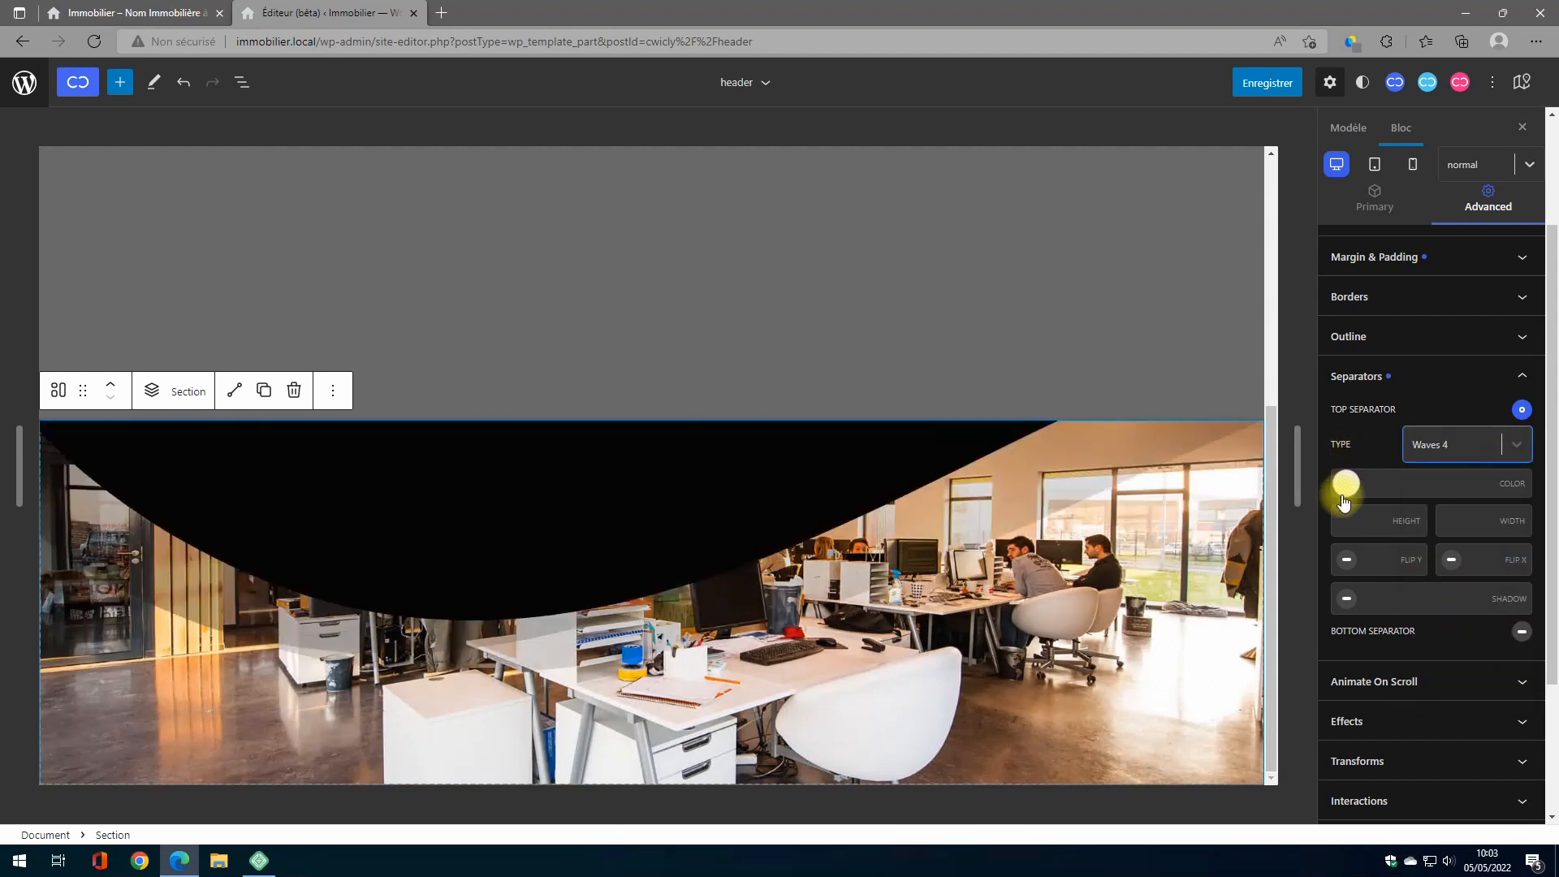
# Step: Colour the Section's top separator a translucent black, #0000005c
pyautogui.click(1346, 484)
pyautogui.moveTo(1430, 283)
pyautogui.mouseDown()
pyautogui.moveTo(1411, 281)
pyautogui.moveTo(1430, 281)
pyautogui.mouseUp()
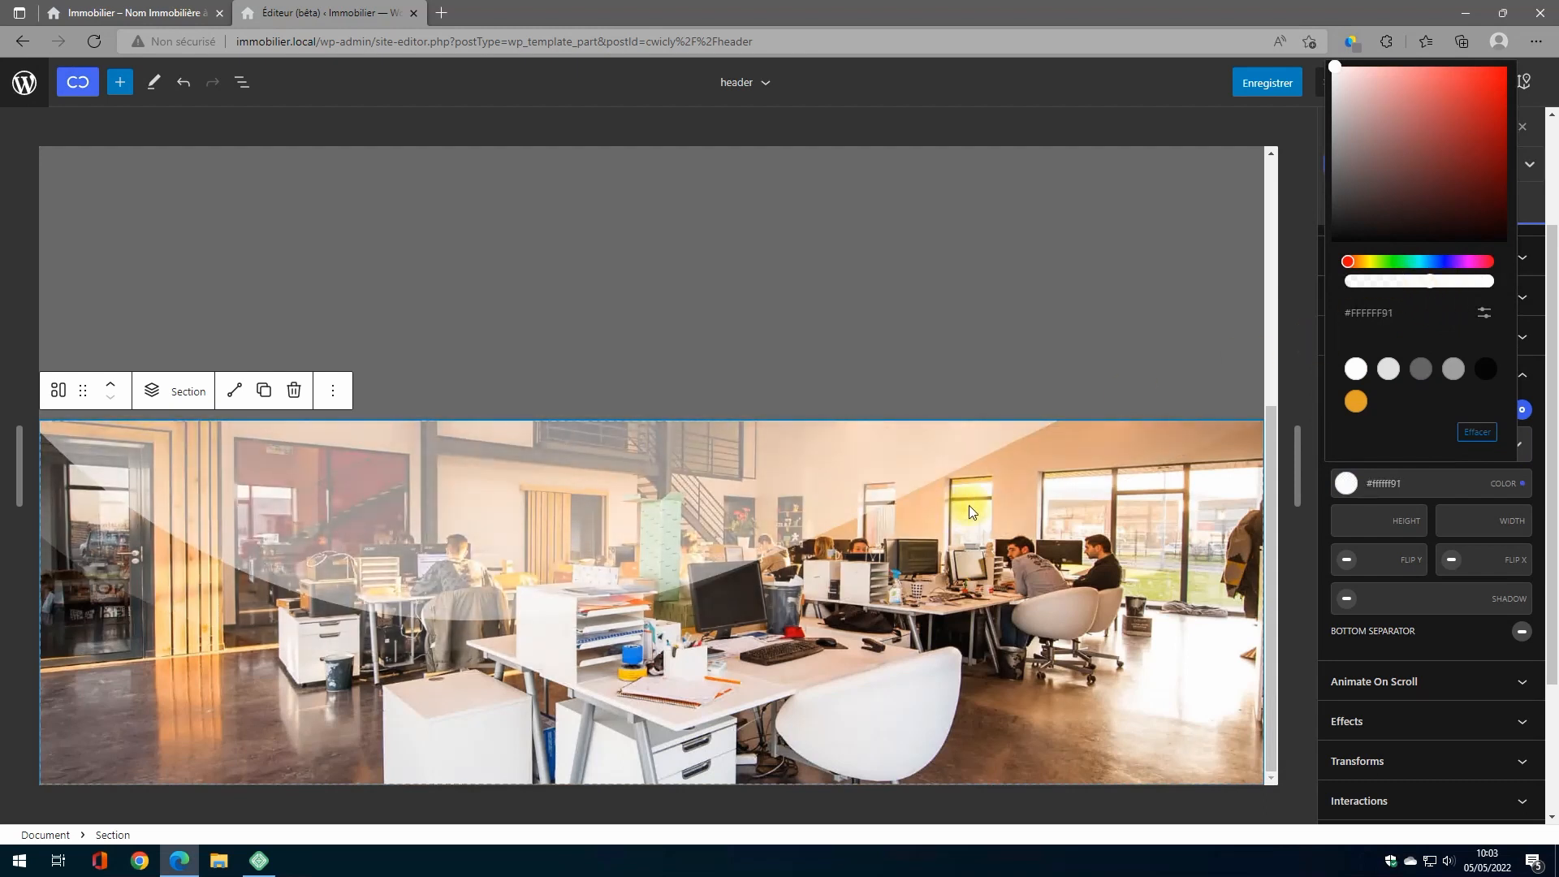
pyautogui.click(1421, 370)
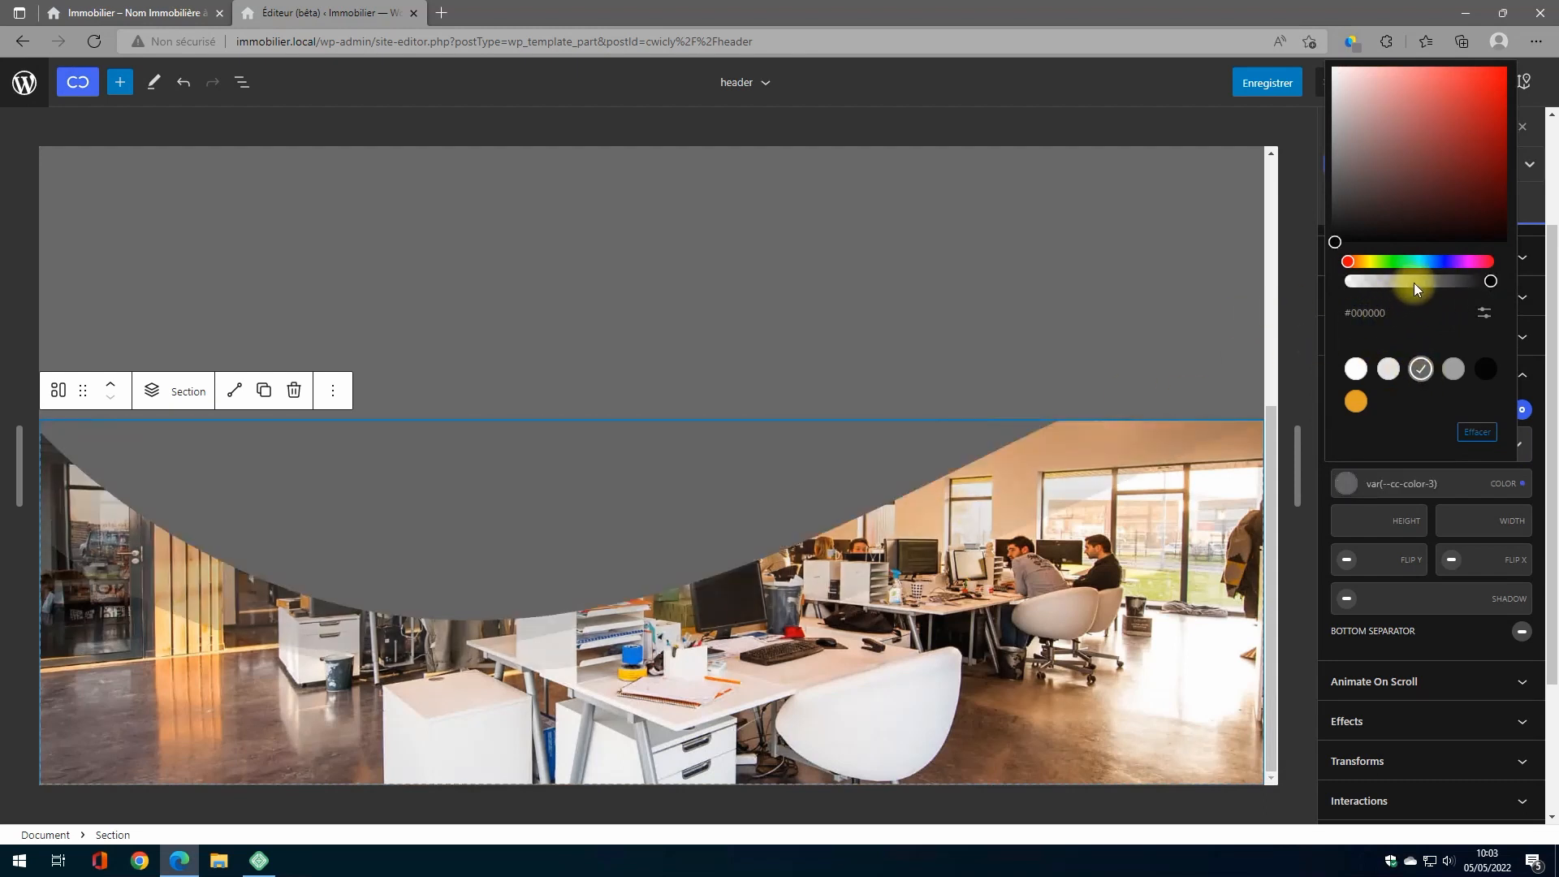
pyautogui.moveTo(1414, 283); pyautogui.dragTo(1400, 281)
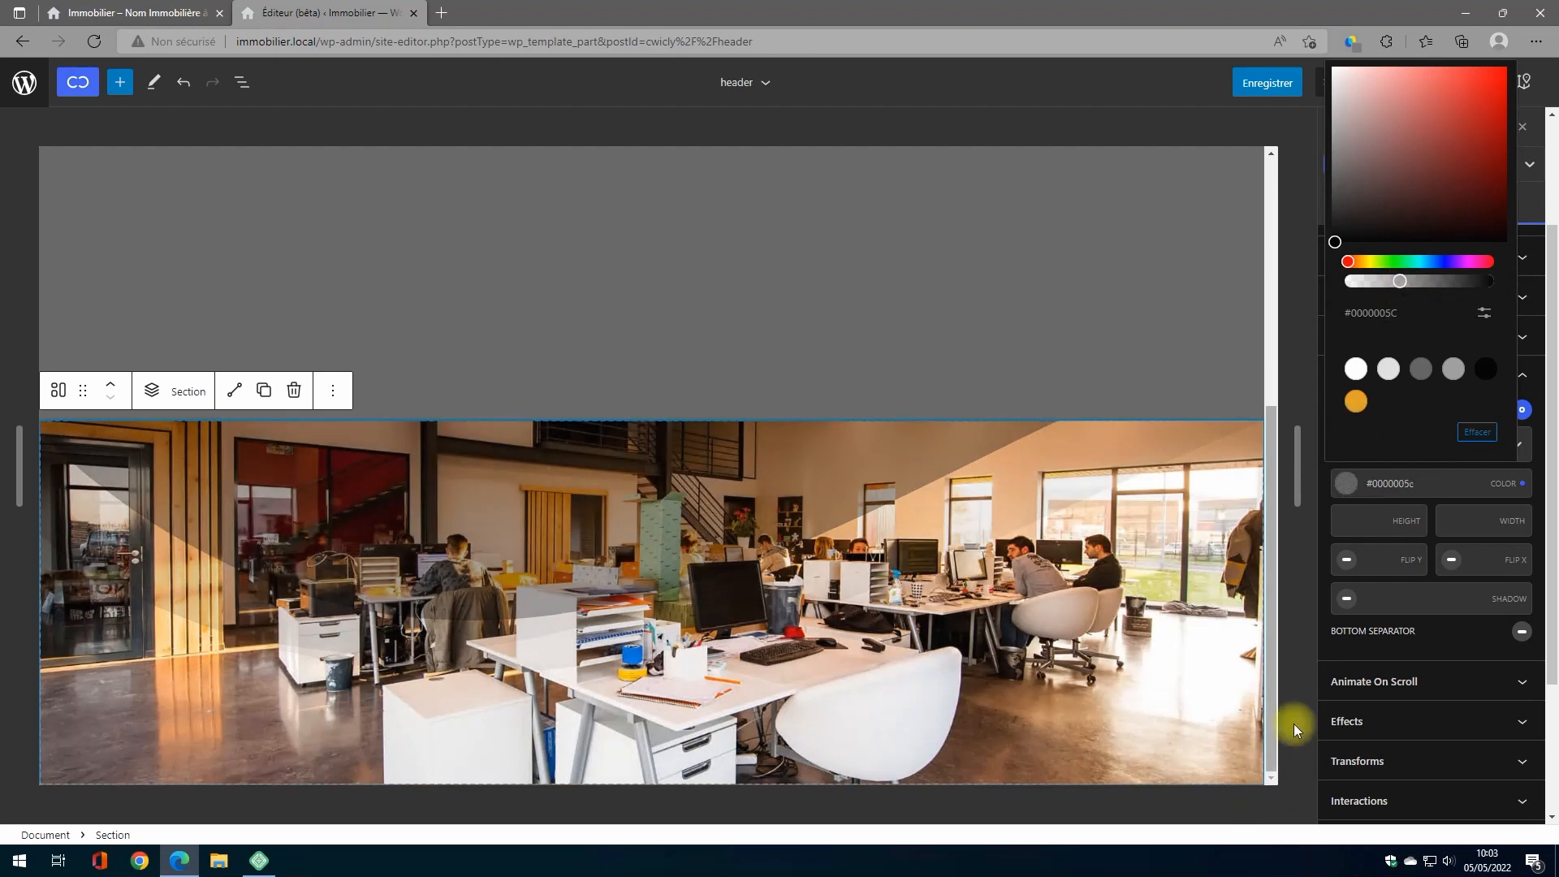
pyautogui.click(1352, 495)
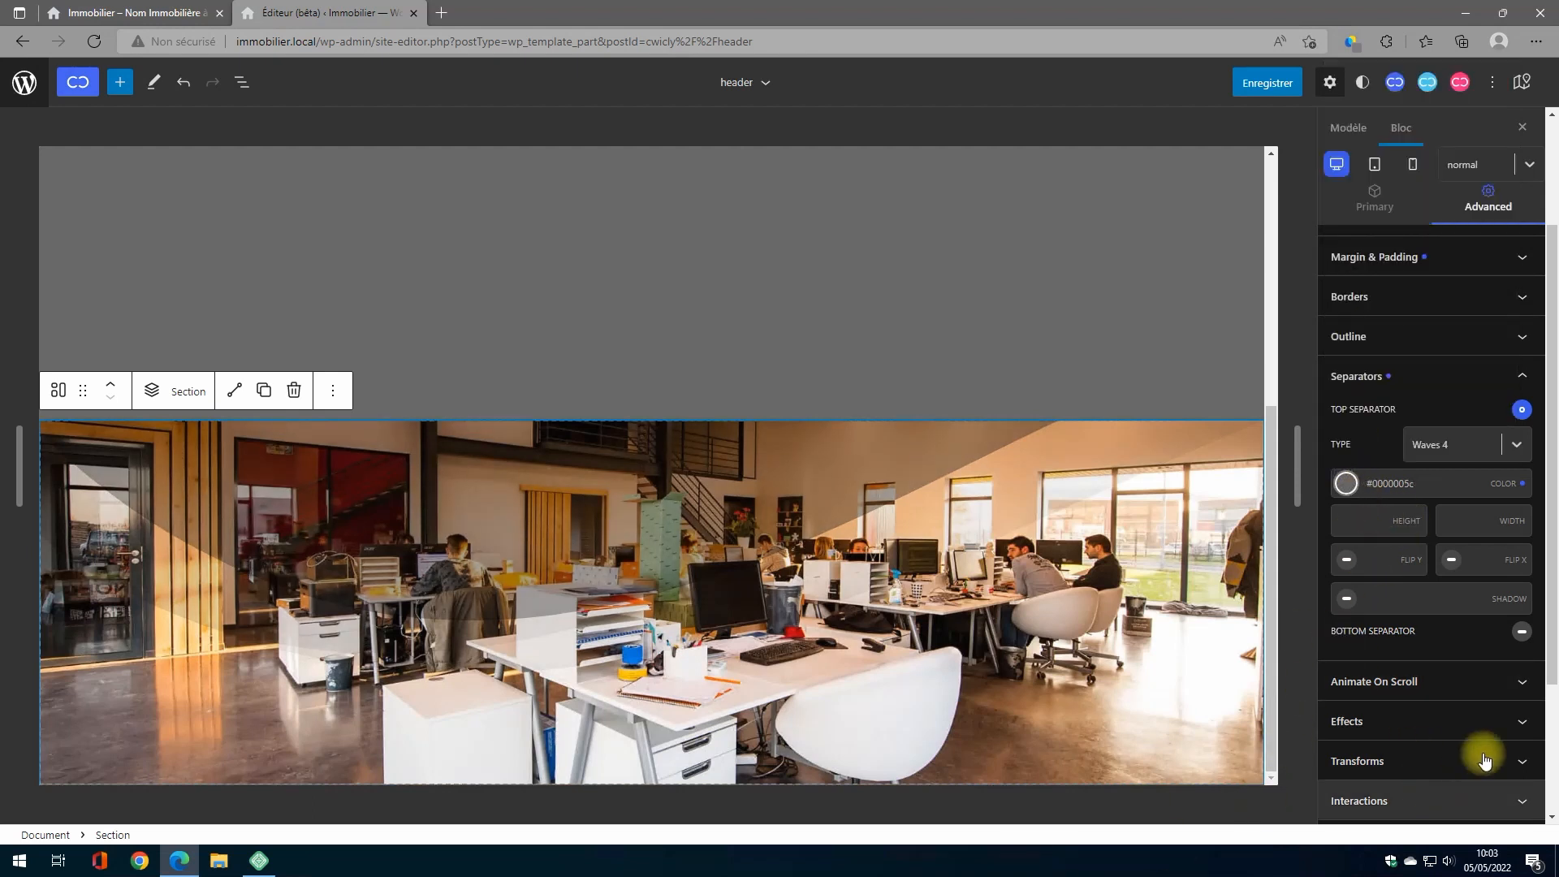
# Step: Give the Section a Fade Up Small scroll animation with a duration of 1
pyautogui.click(1521, 682)
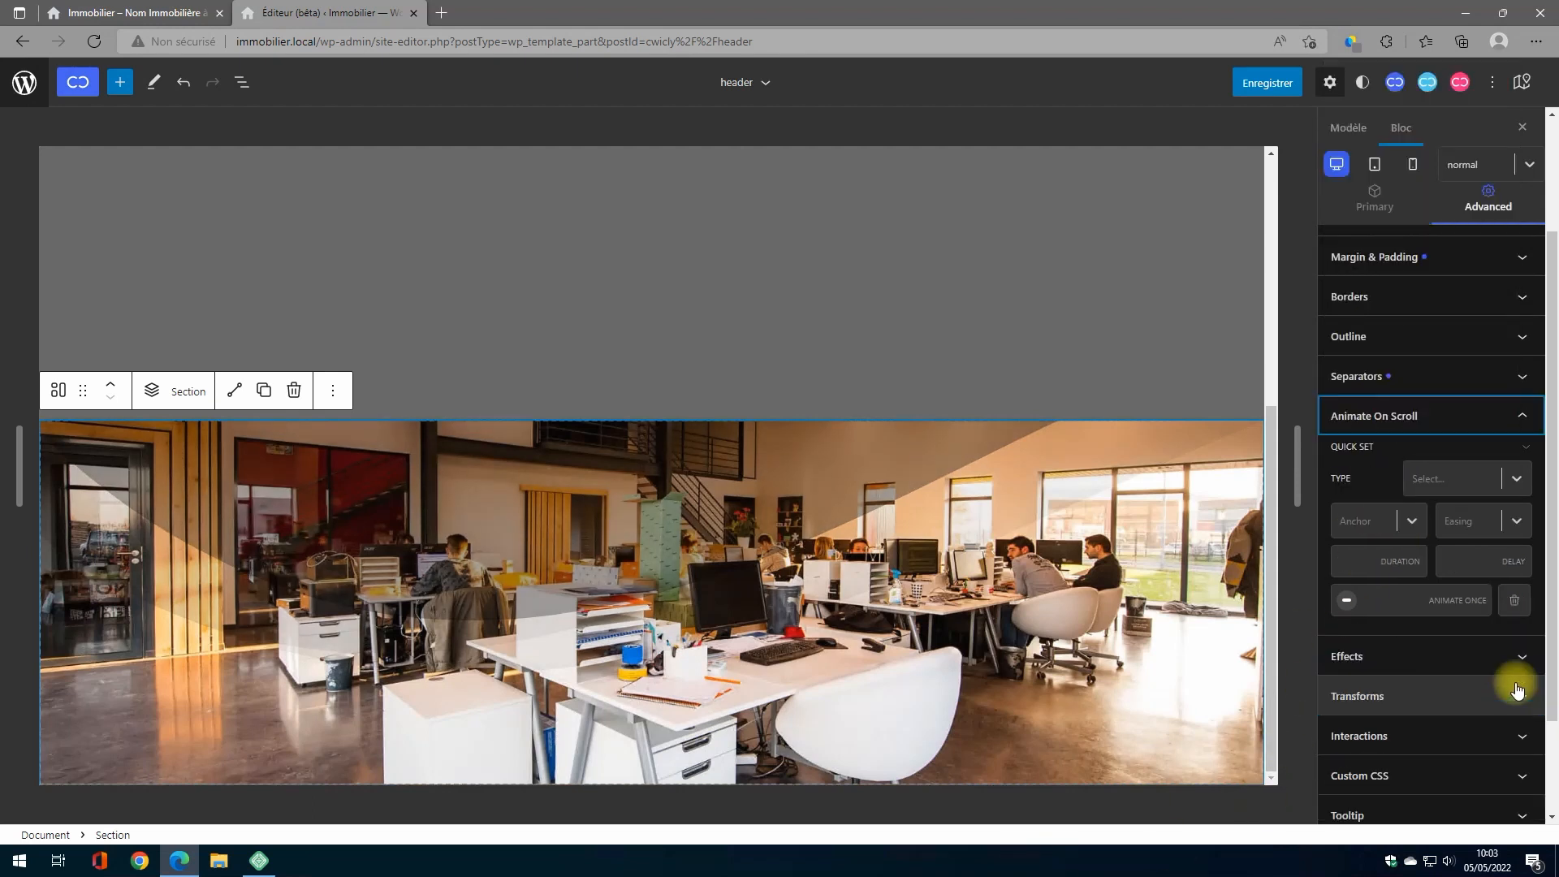
pyautogui.click(1507, 480)
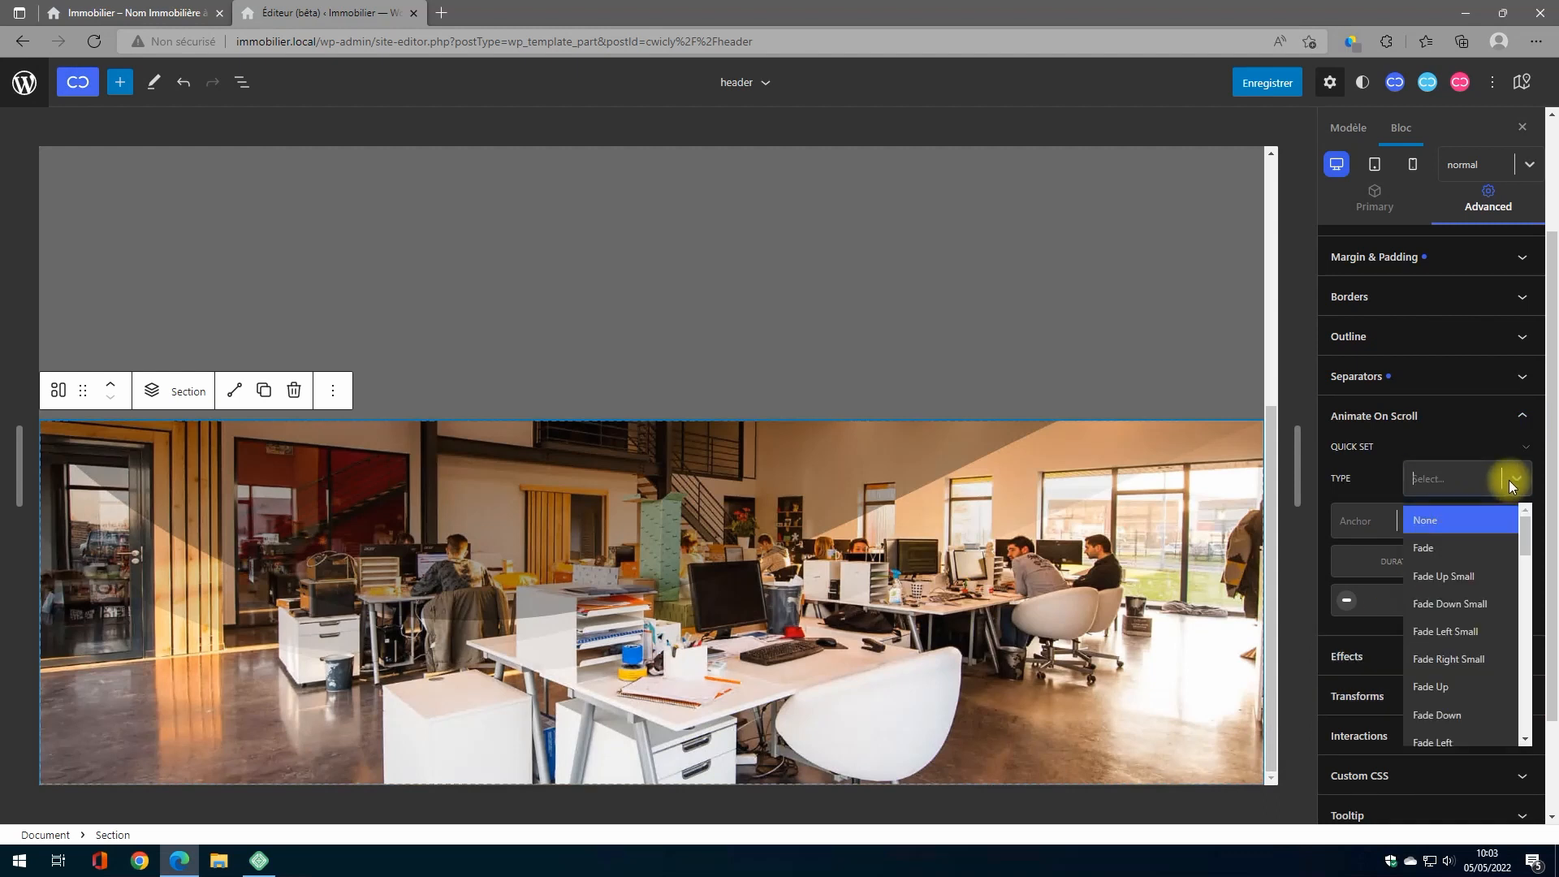
pyautogui.click(1446, 579)
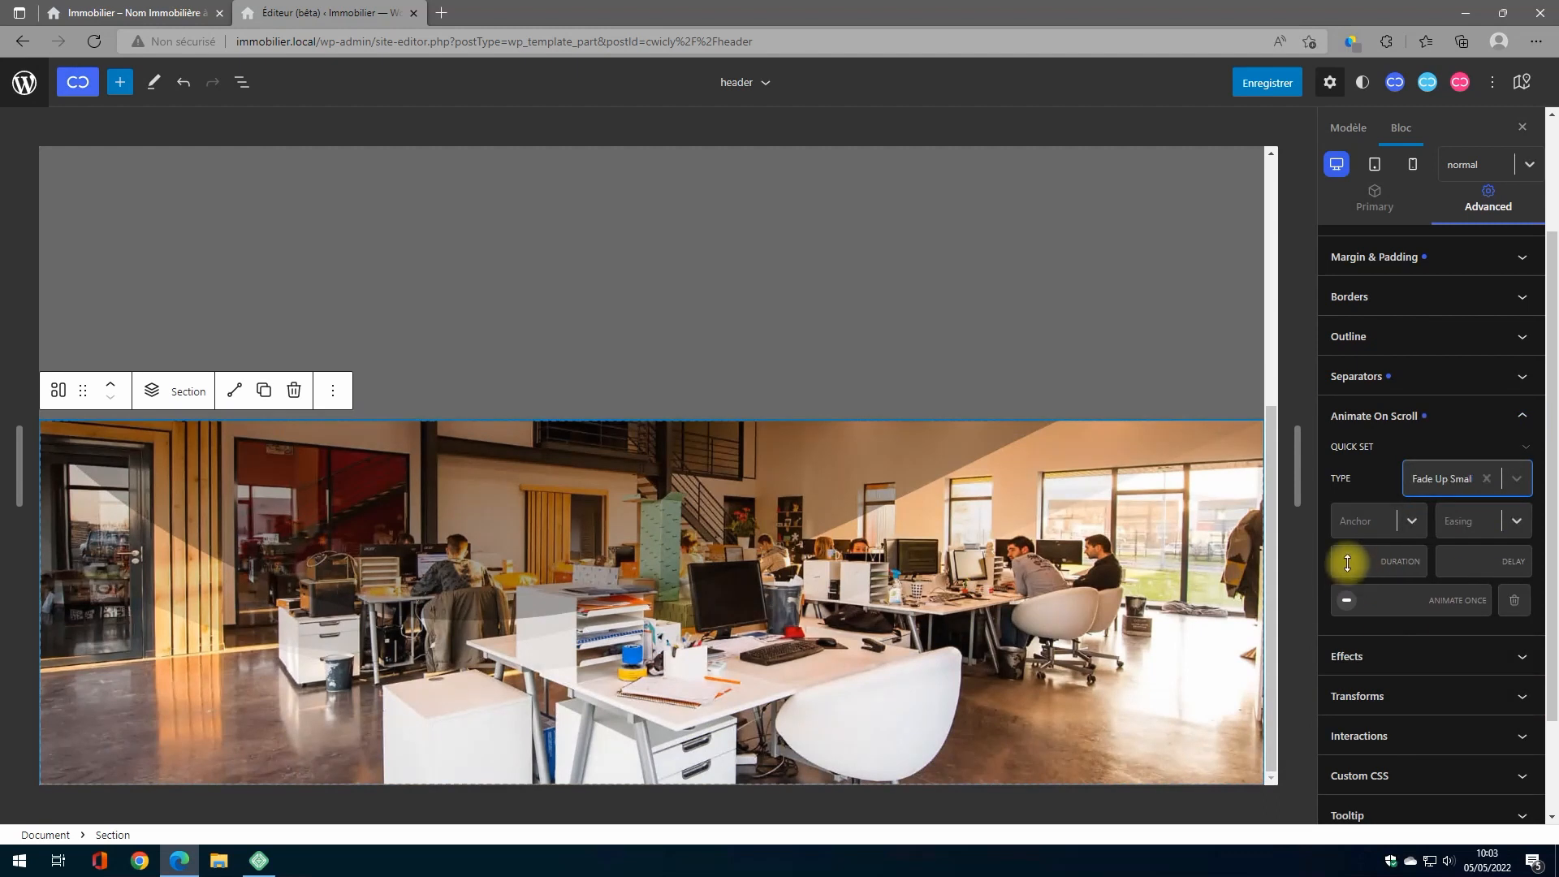
pyautogui.click(1367, 561)
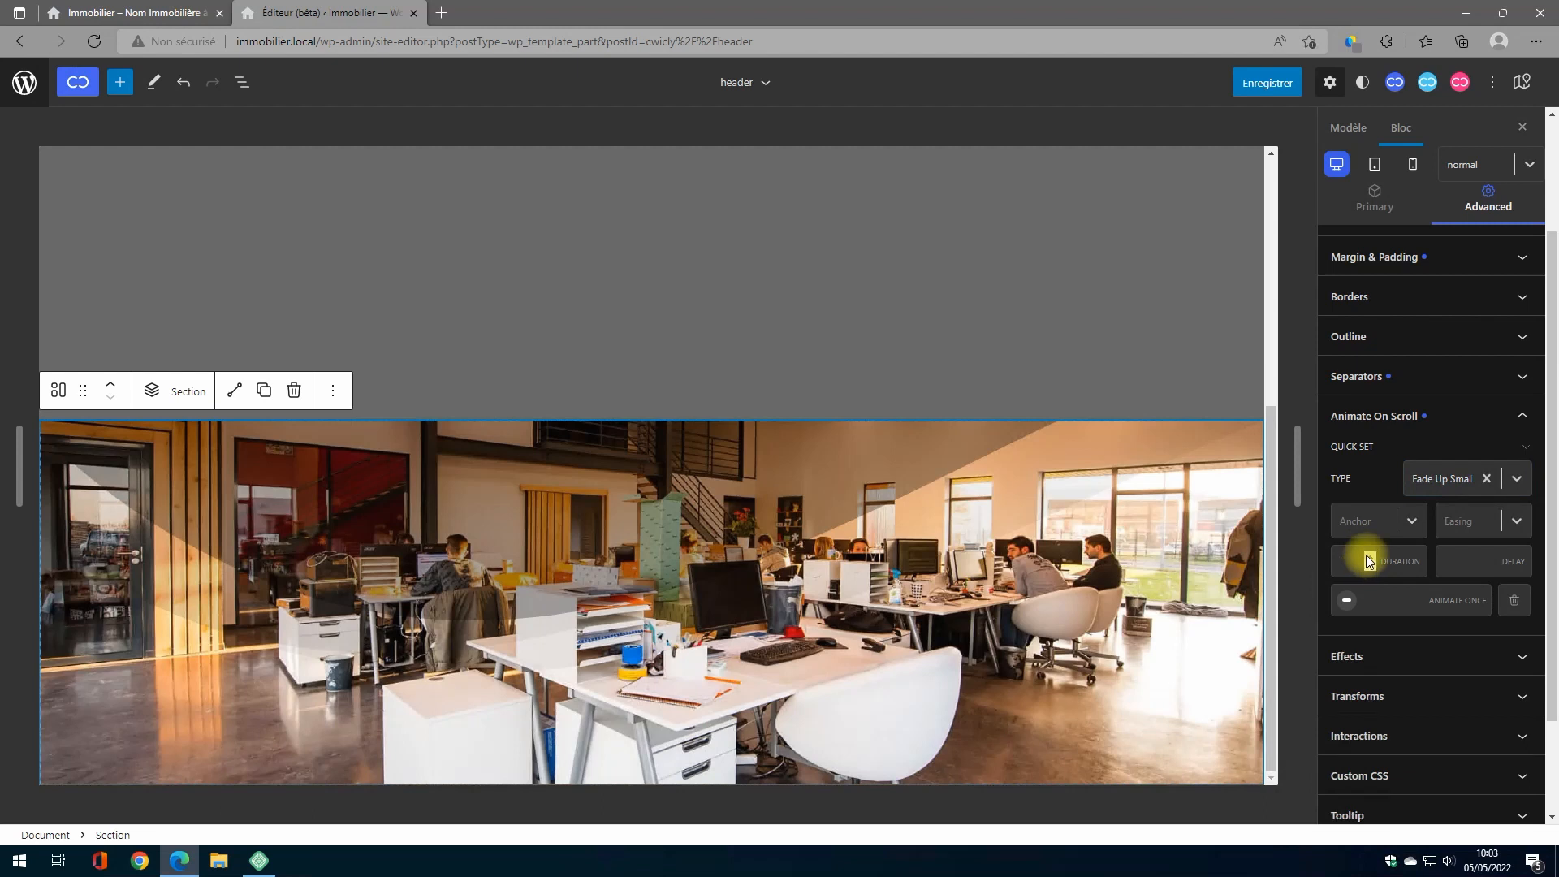
pyautogui.click(1366, 556)
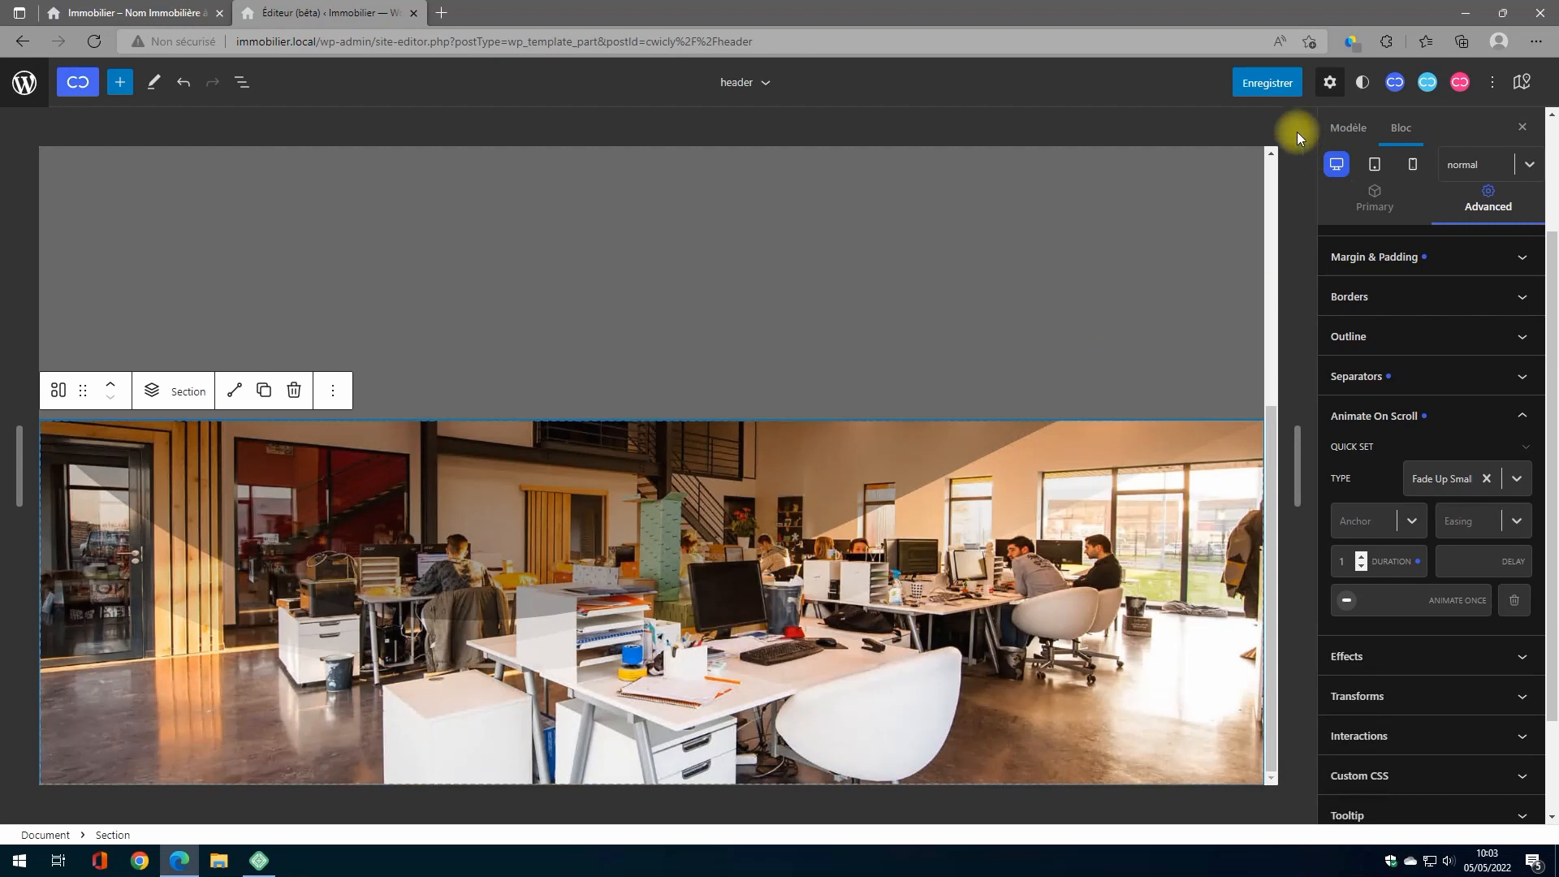
# Step: Sample the orange of the key logo in the header with the Colorgrab colour picker
pyautogui.scroll(2, 1390, 398)
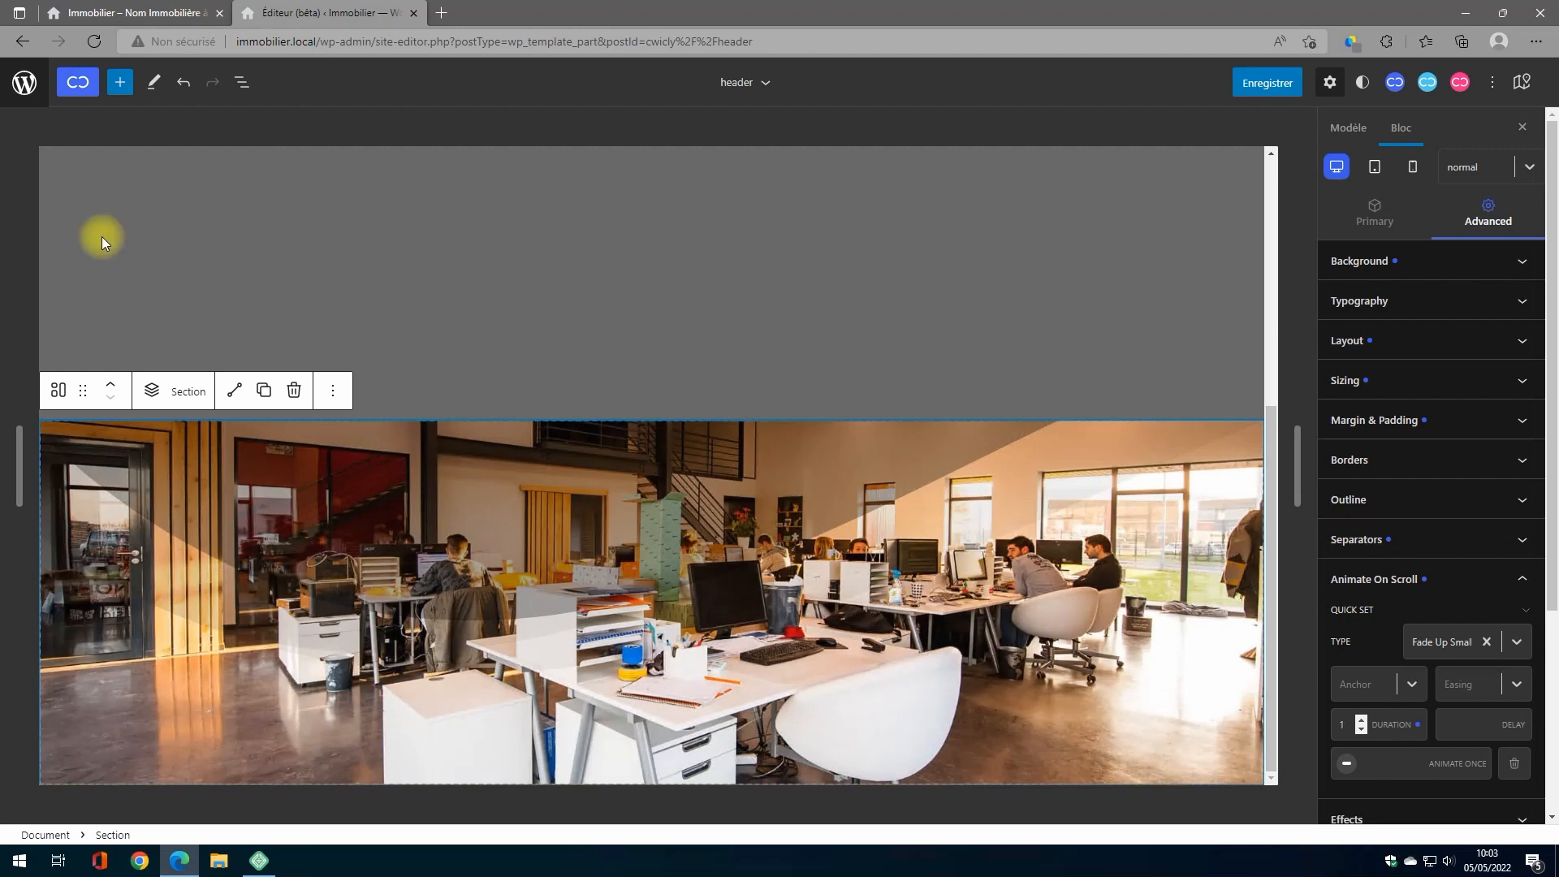
pyautogui.click(1442, 552)
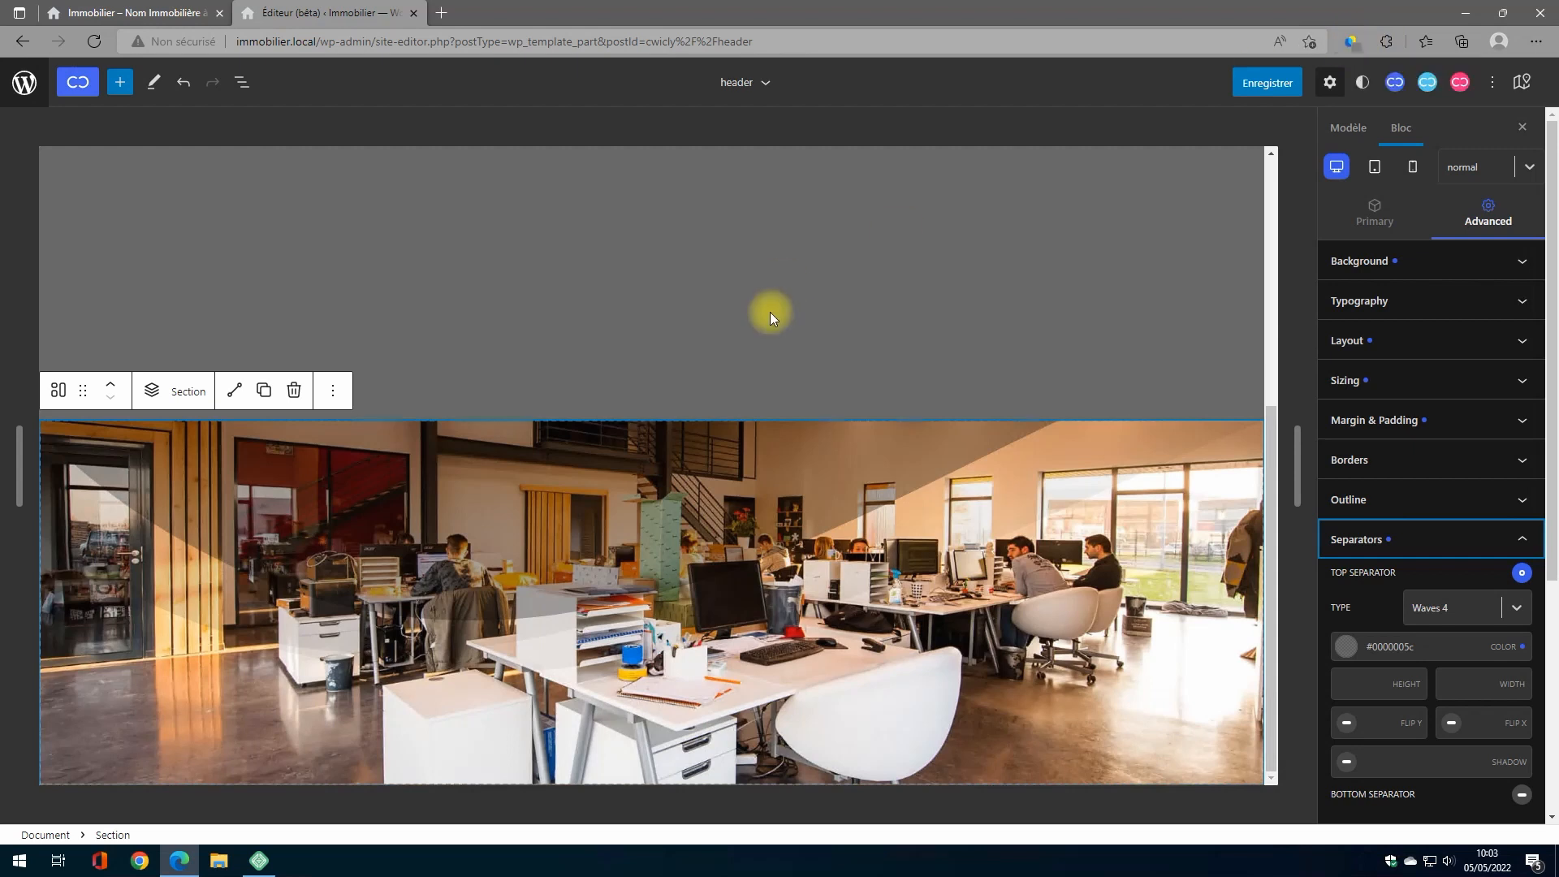
pyautogui.scroll(5, 780, 307)
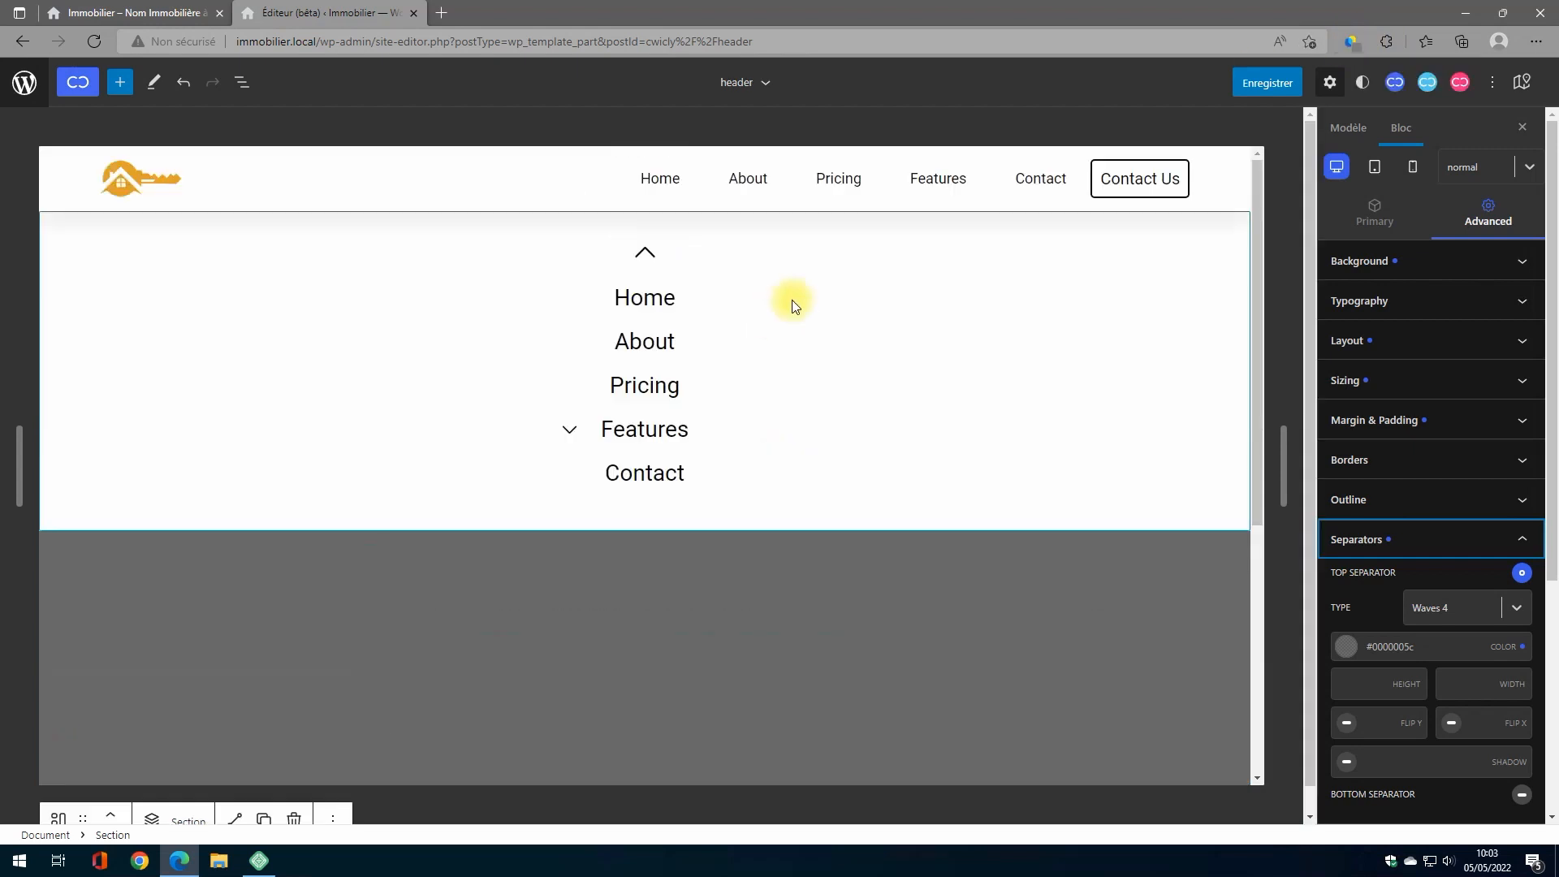
pyautogui.click(1348, 42)
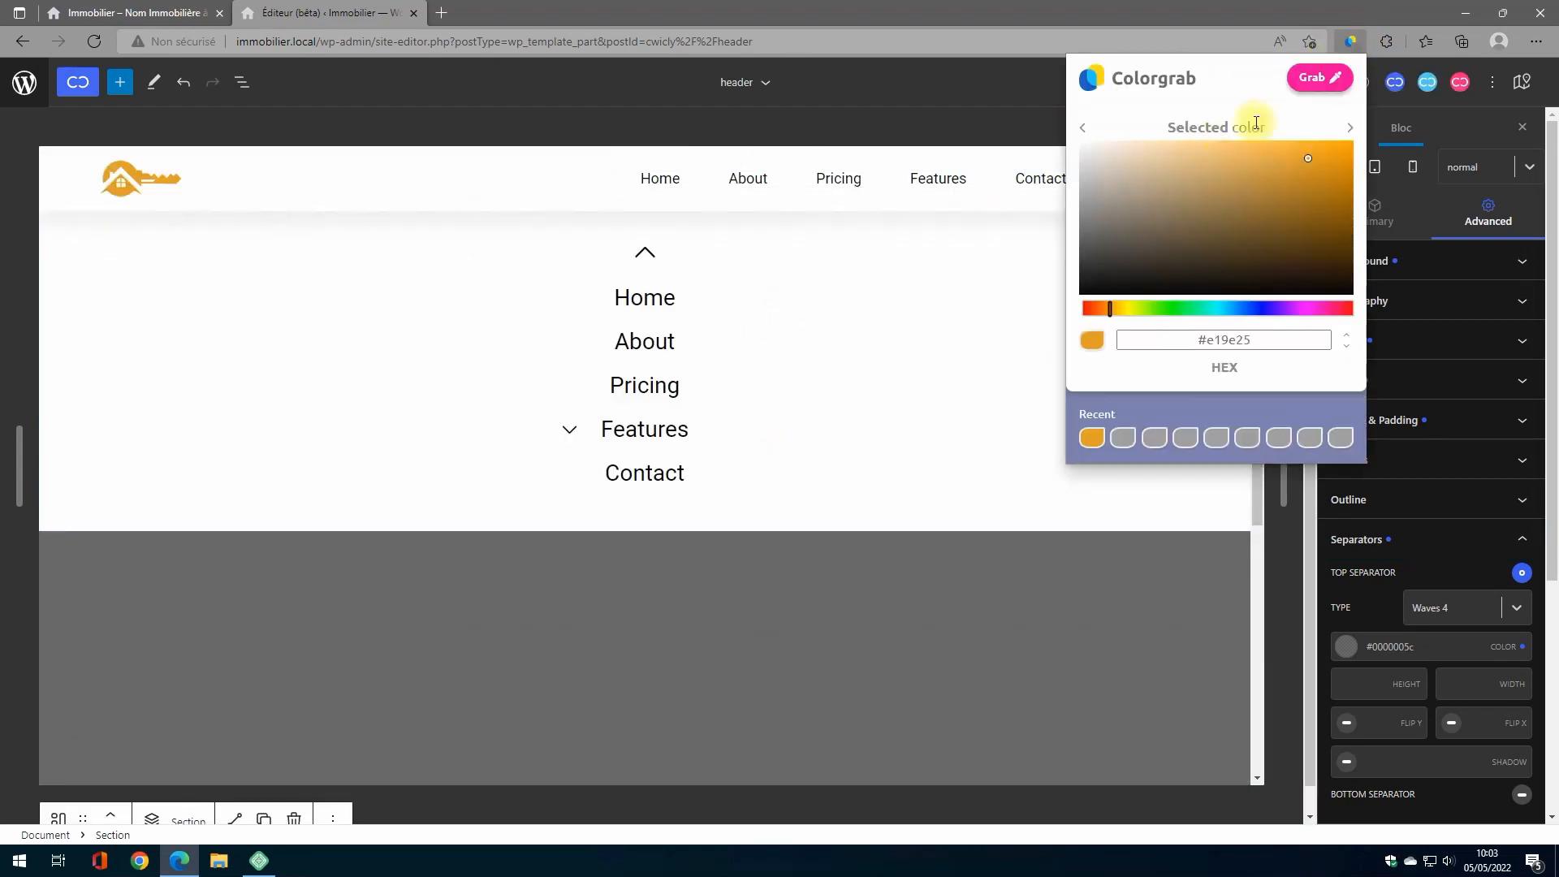
pyautogui.click(1308, 77)
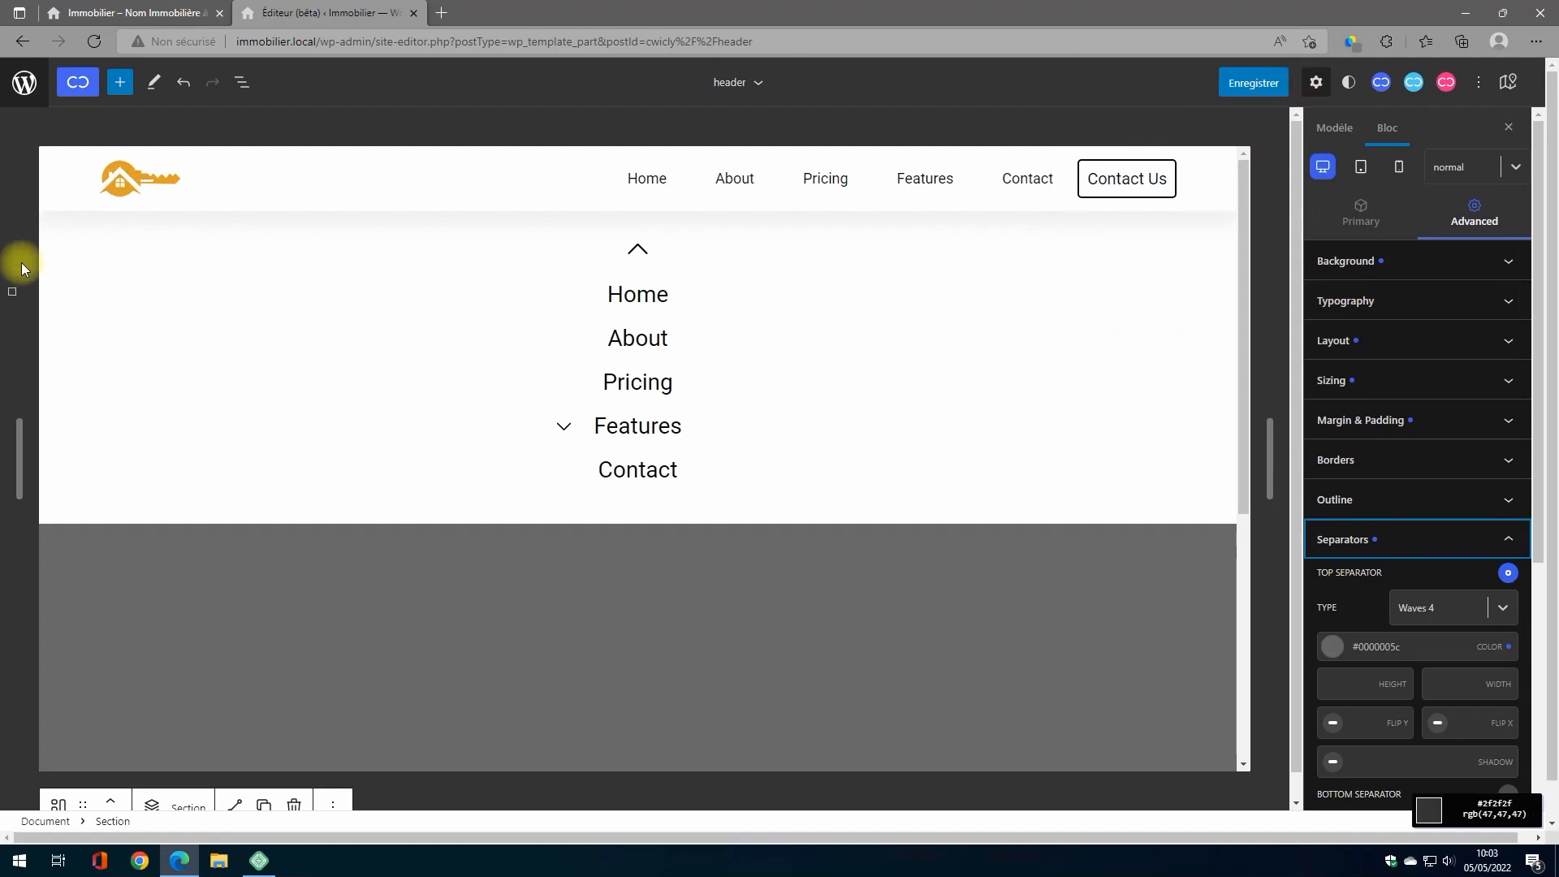
pyautogui.click(131, 173)
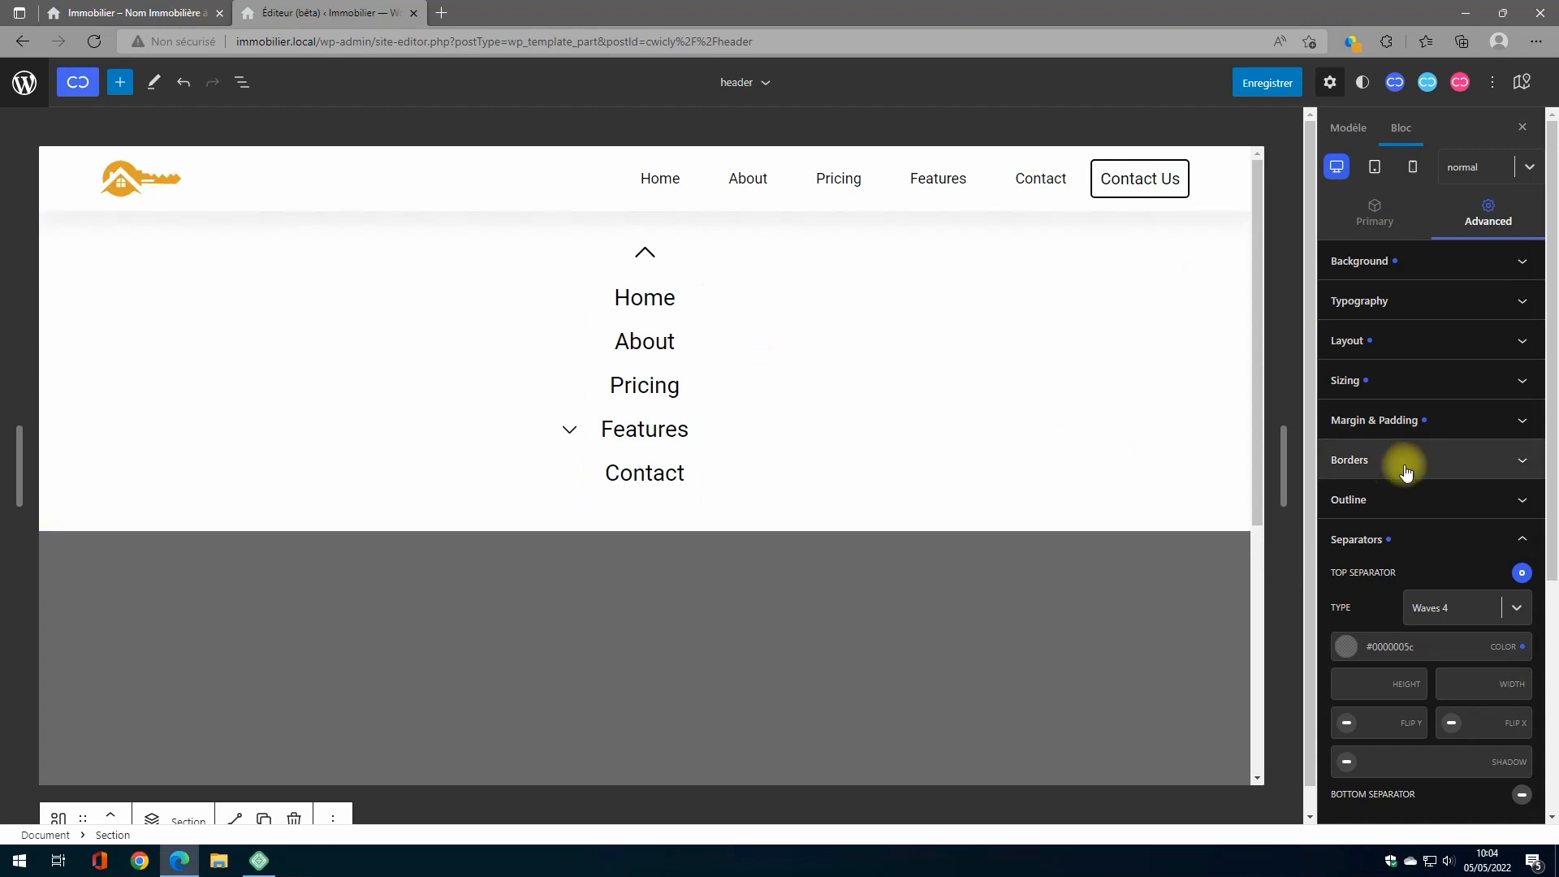
# Step: Give the background-image Section a solid border in the orange palette colour, var(--cc-color-6)
pyautogui.scroll(-3, 1367, 547)
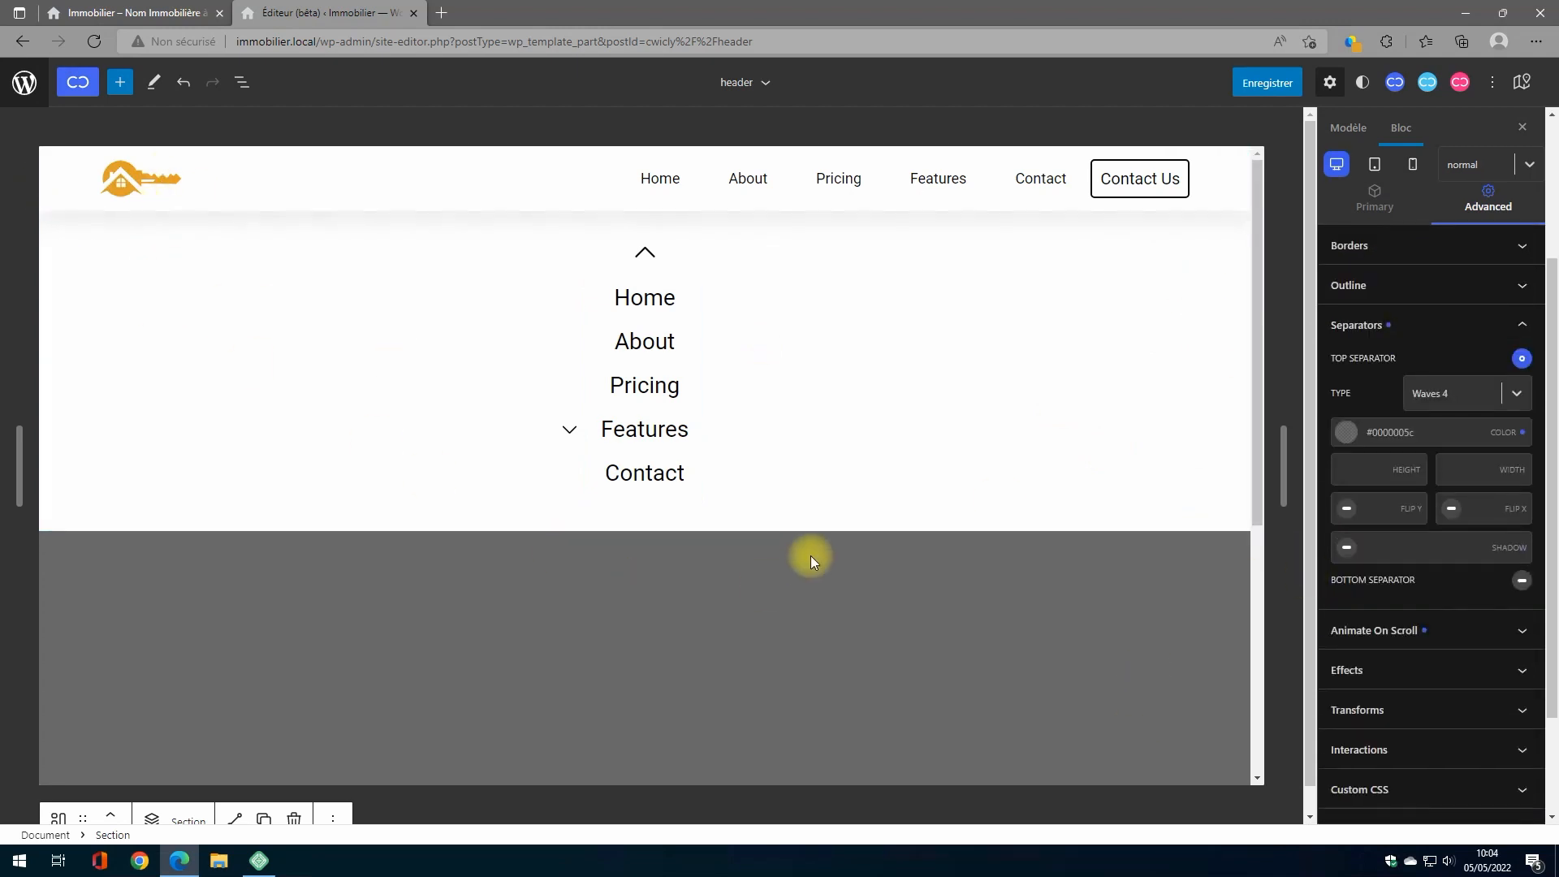
pyautogui.scroll(-5, 811, 557)
pyautogui.scroll(2, 1424, 421)
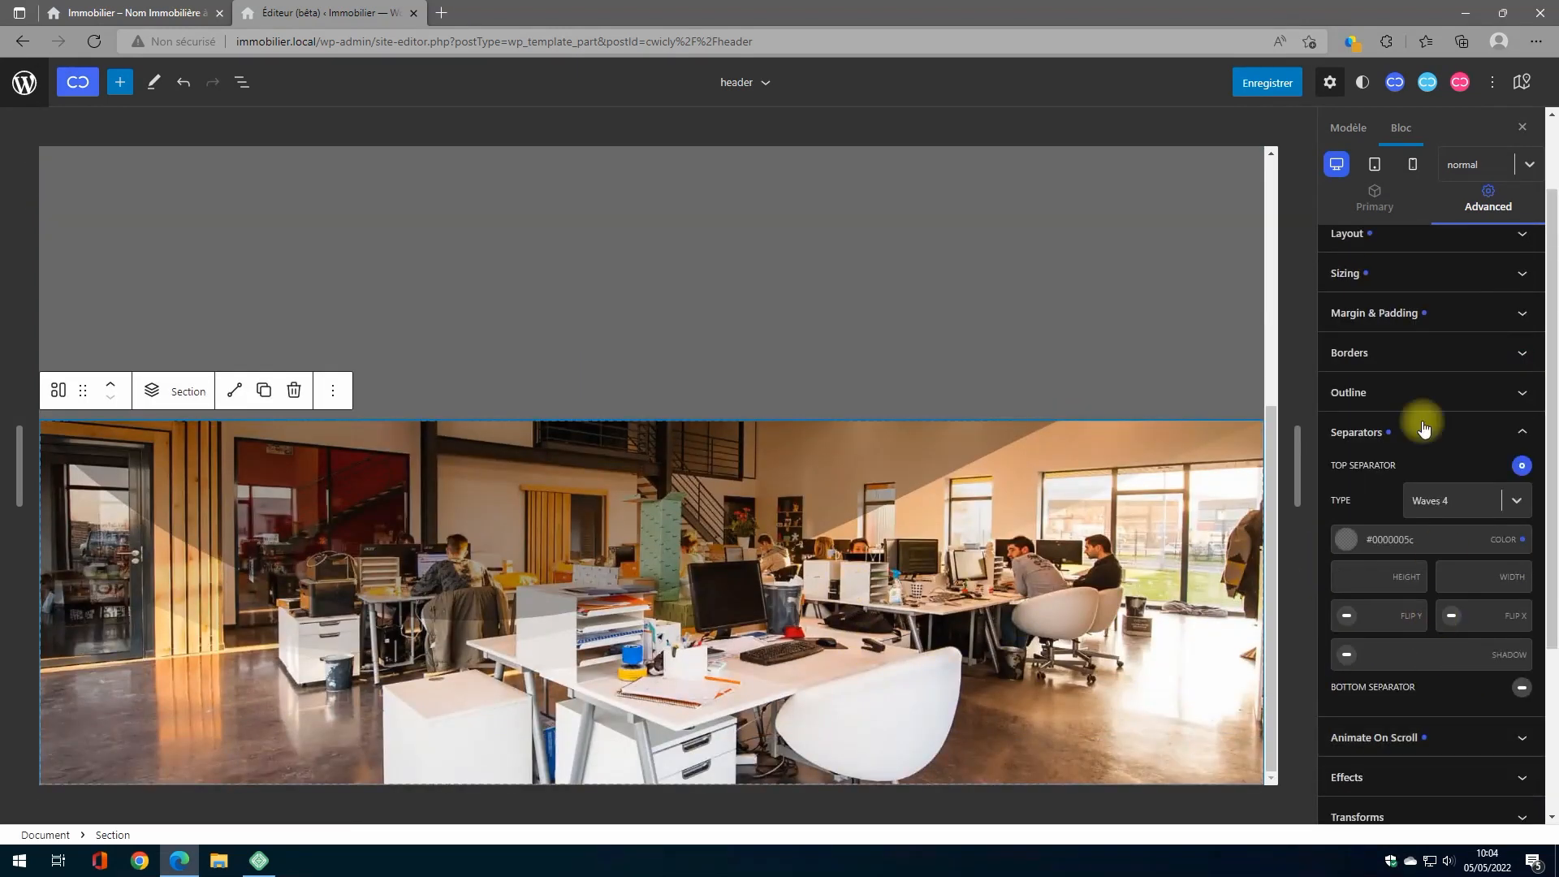
pyautogui.click(1444, 354)
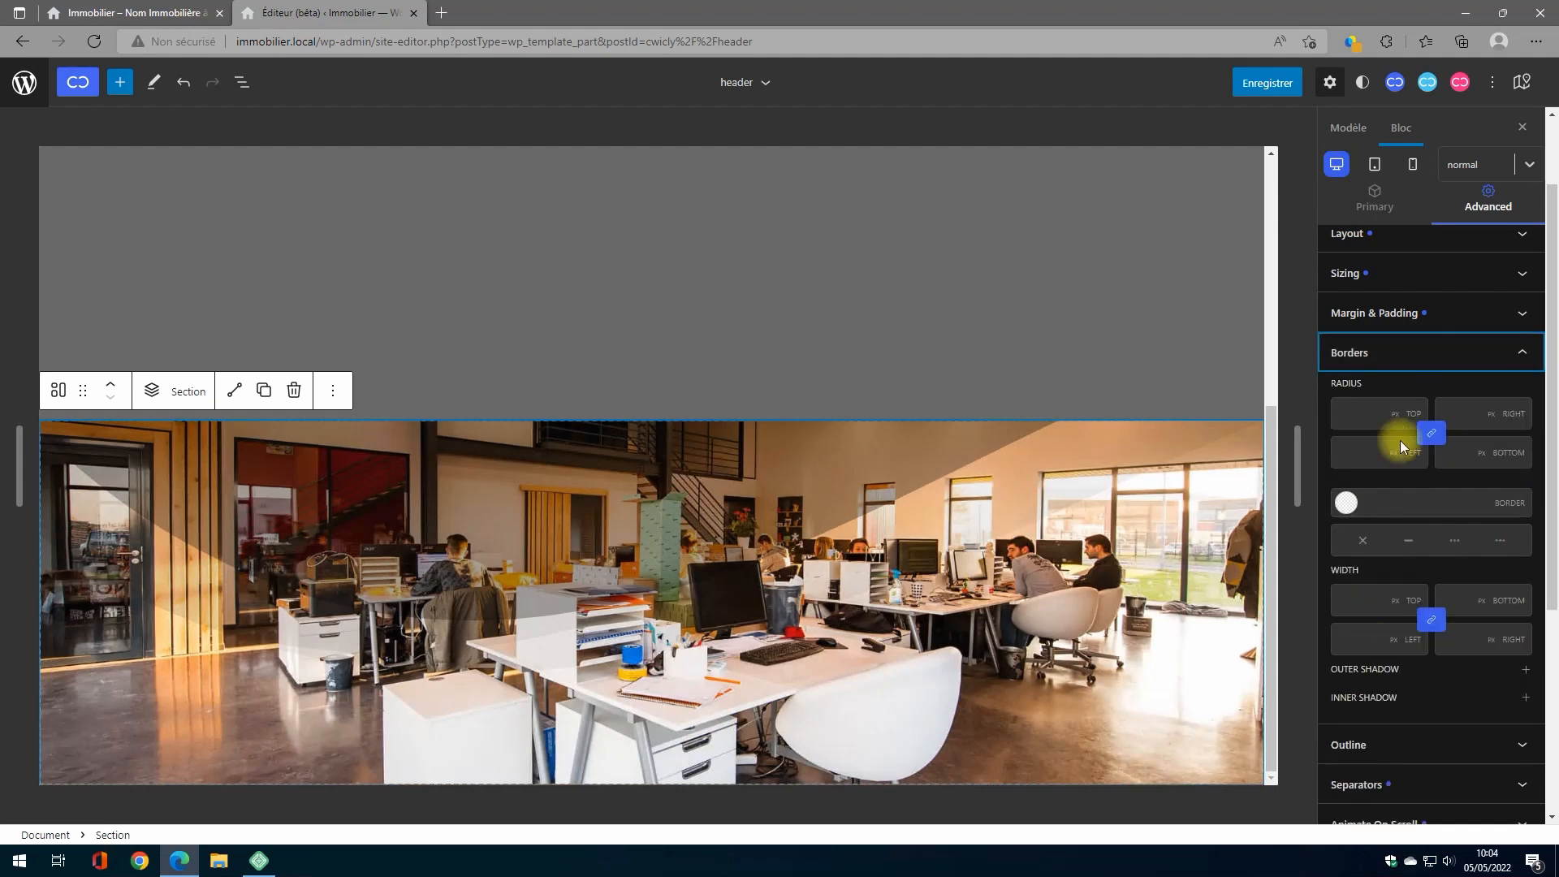
pyautogui.click(1346, 503)
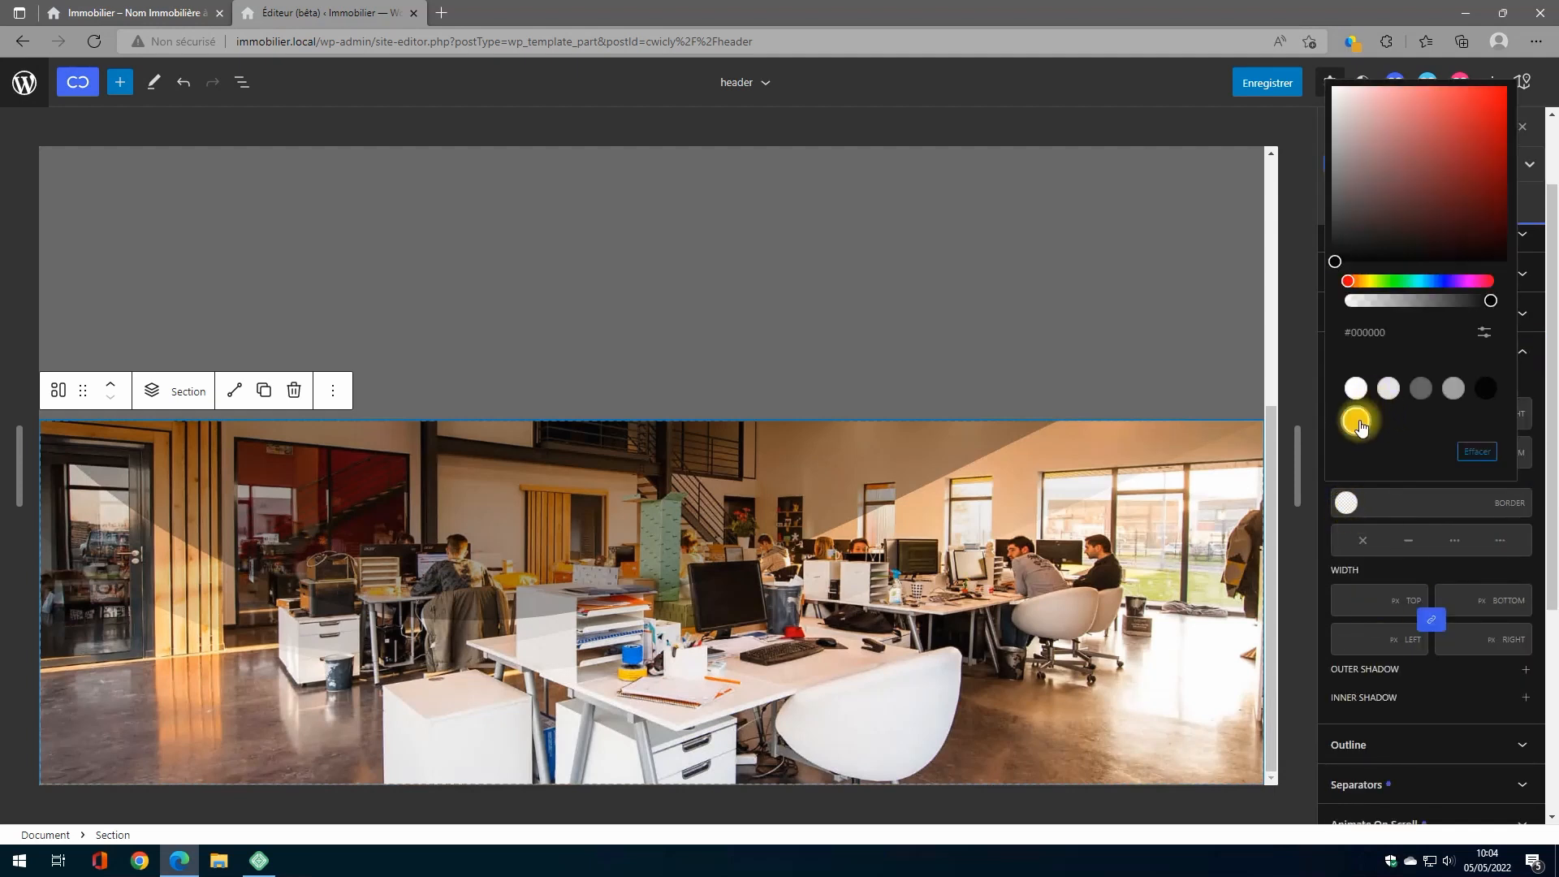
pyautogui.click(1356, 421)
pyautogui.click(1352, 508)
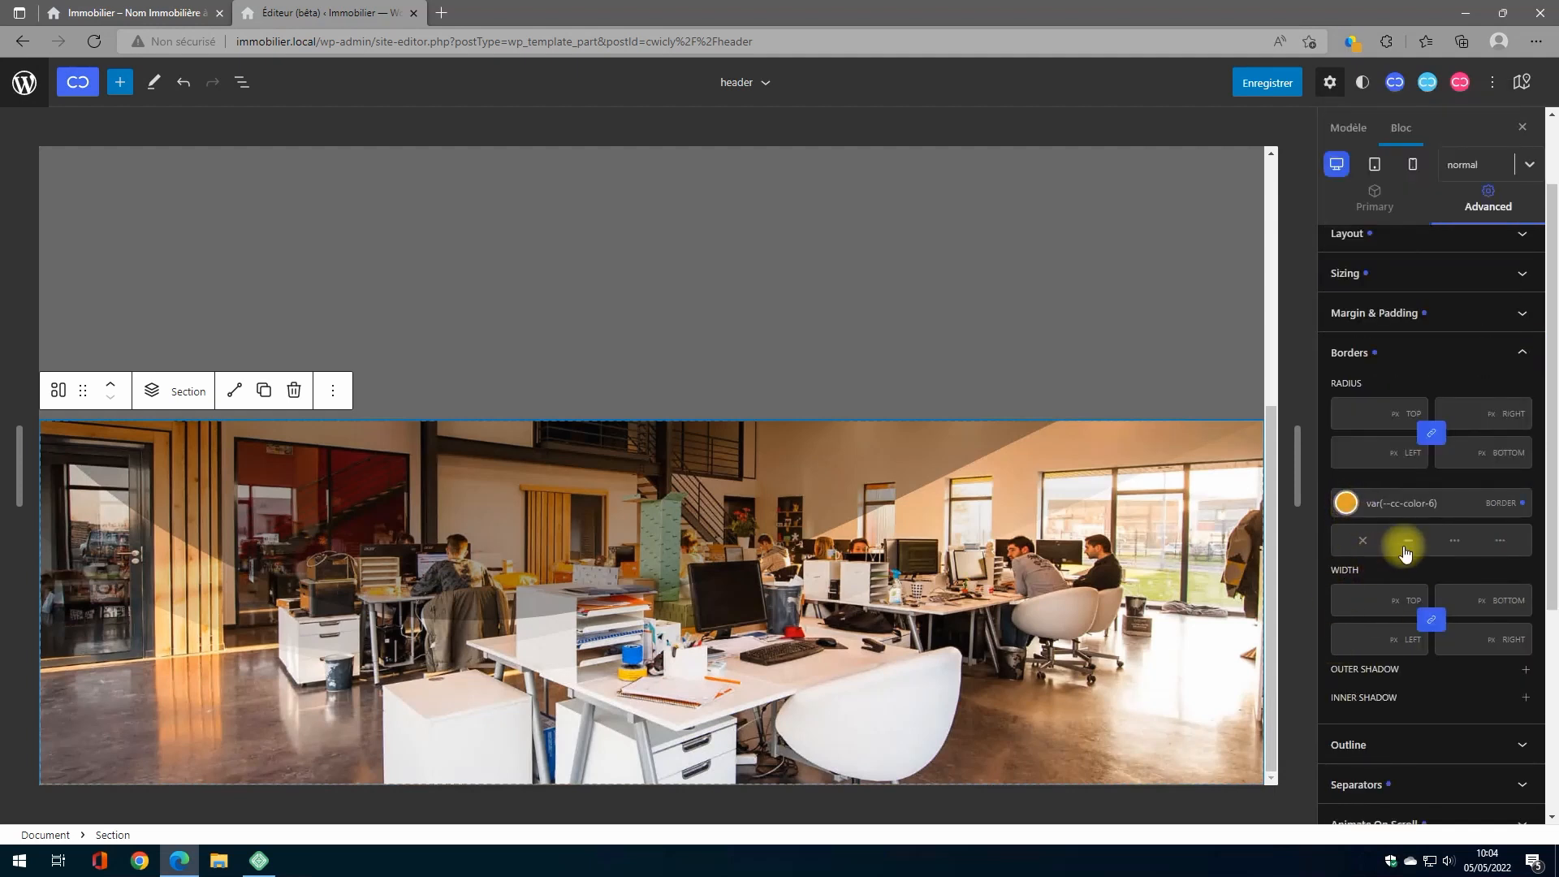
pyautogui.click(1407, 540)
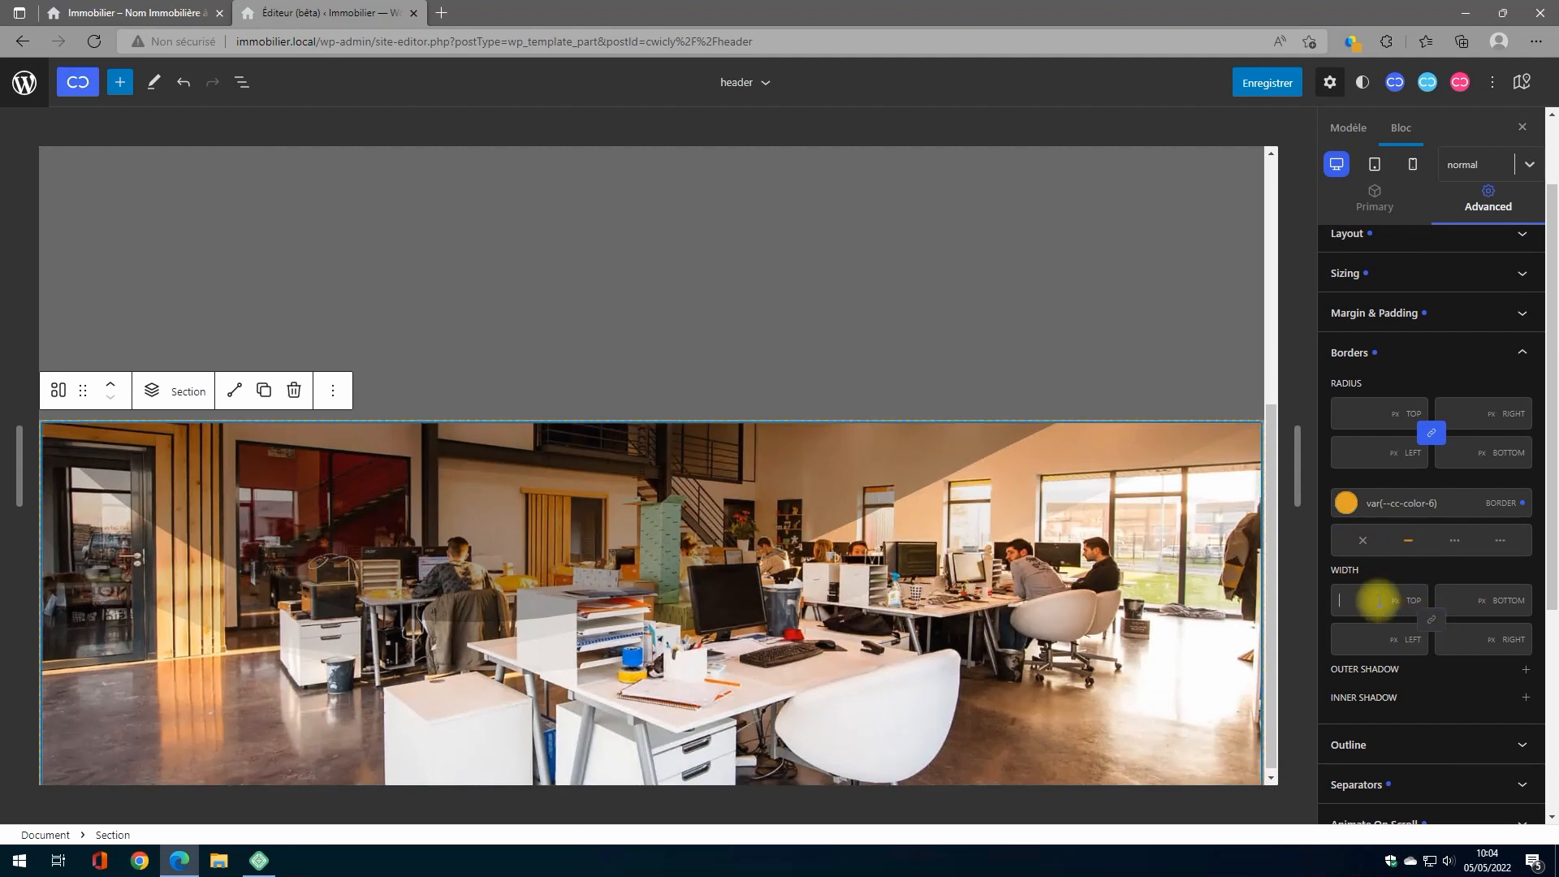
# Step: Set the Section's border width to 2 px at top and bottom and 0 px at left and right, and save the header
pyautogui.write('2')
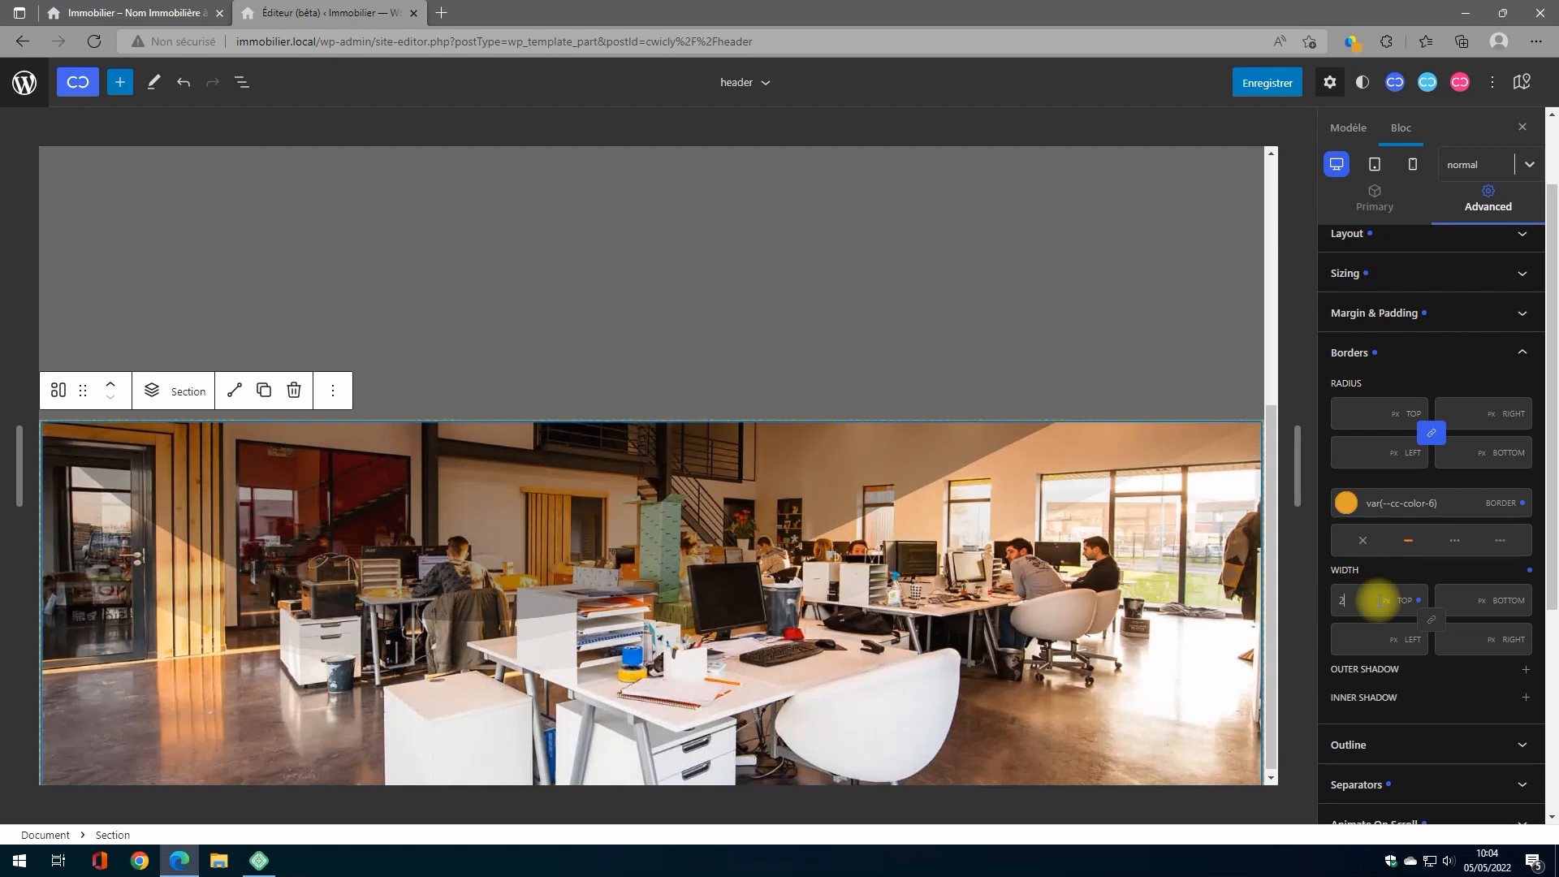
pyautogui.click(1452, 602)
pyautogui.write('0')
pyautogui.press('BackSpace')
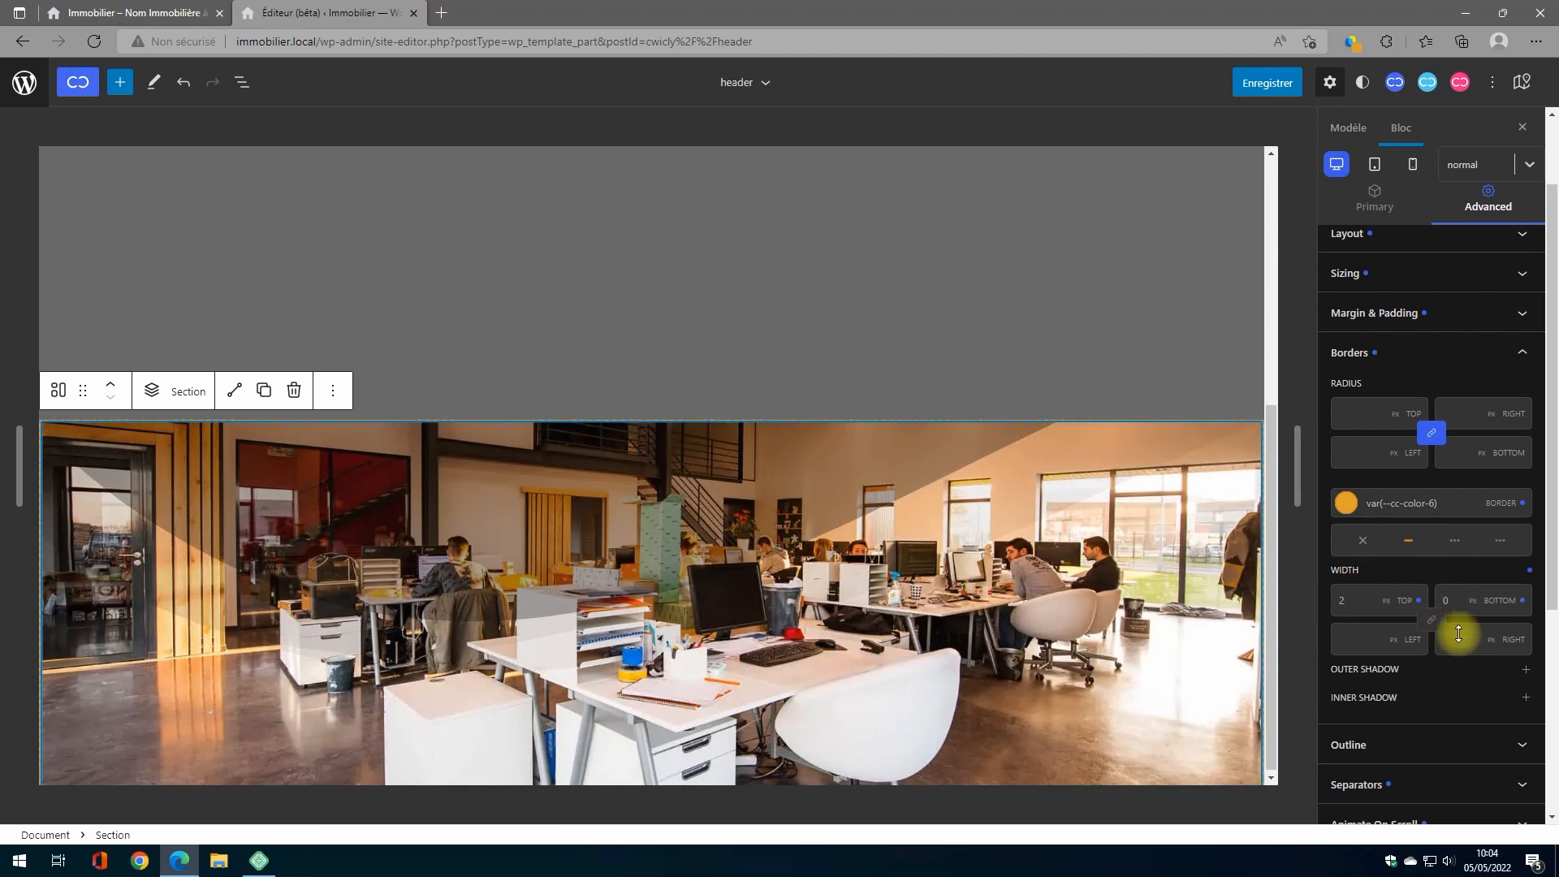
pyautogui.write('2')
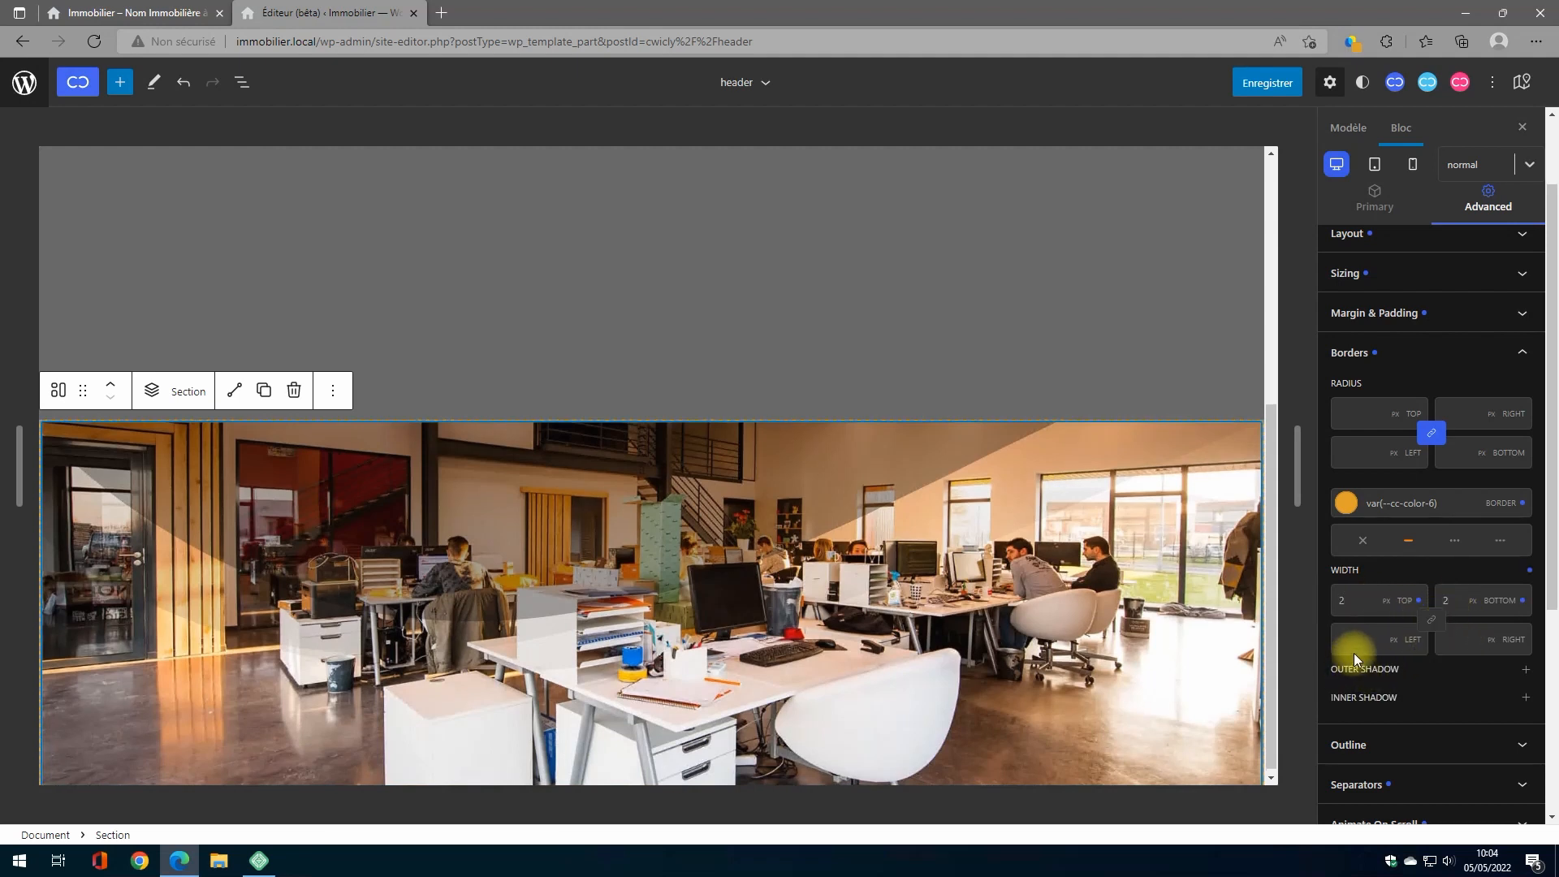
pyautogui.click(1356, 649)
pyautogui.write('1')
pyautogui.press('BackSpace')
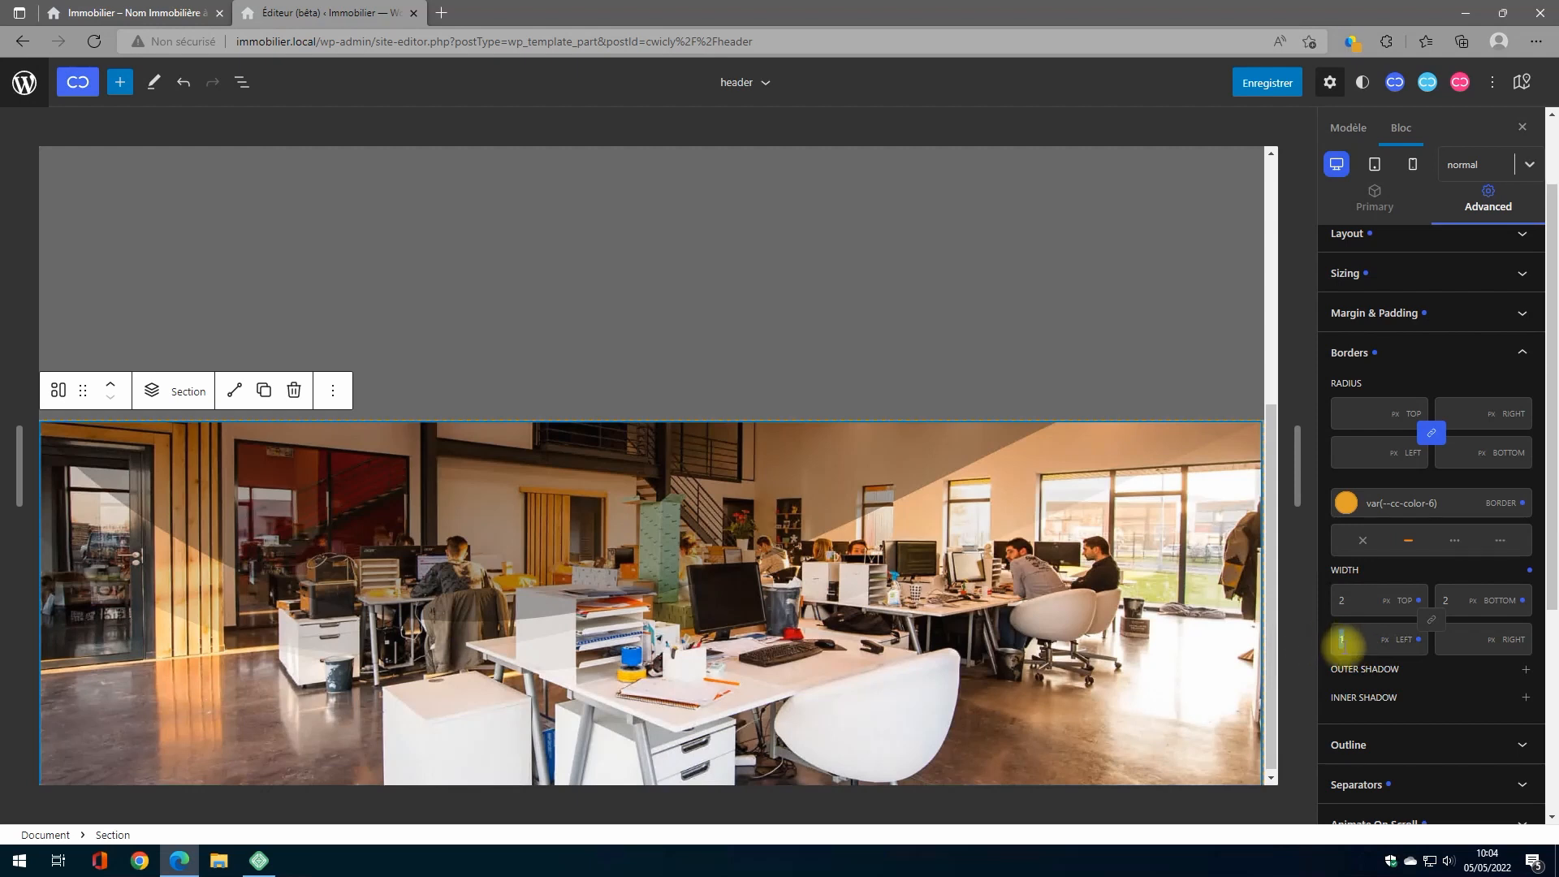
pyautogui.write('00')
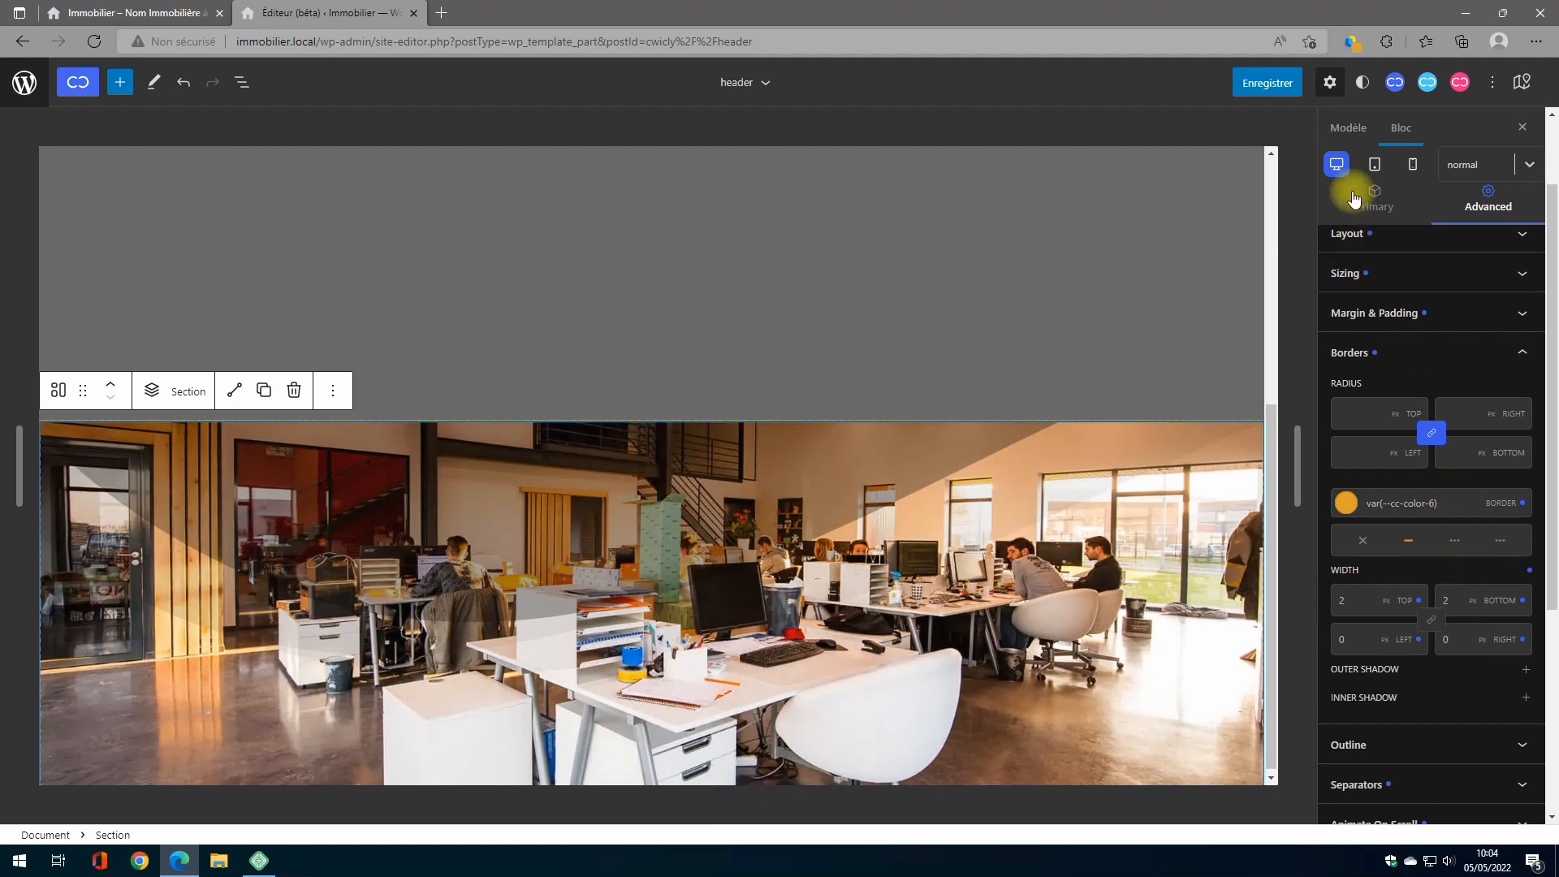
pyautogui.click(1268, 83)
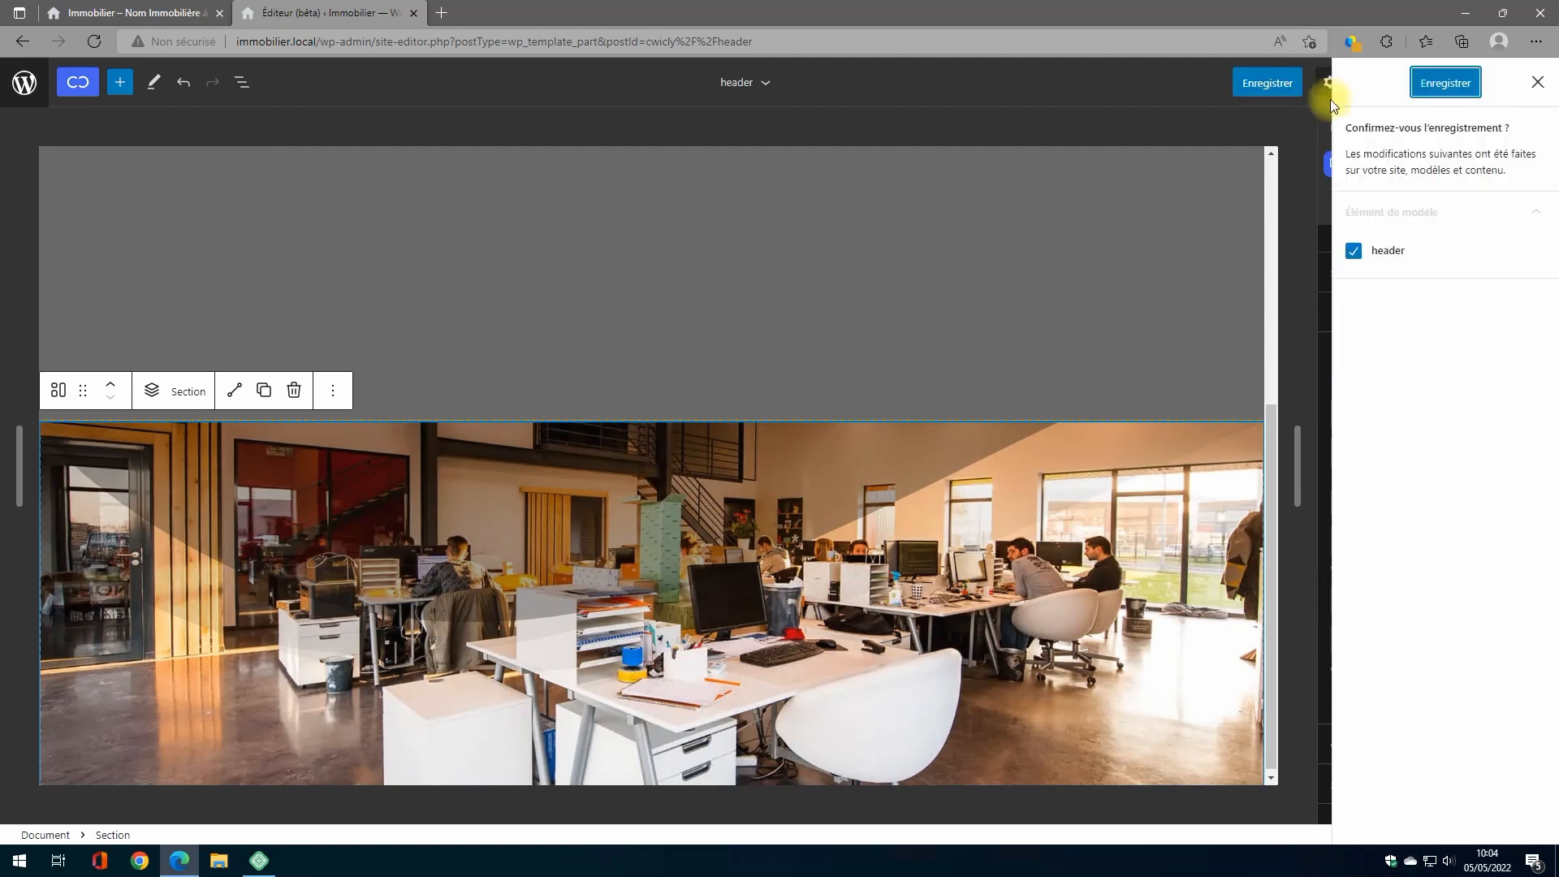
pyautogui.click(1435, 86)
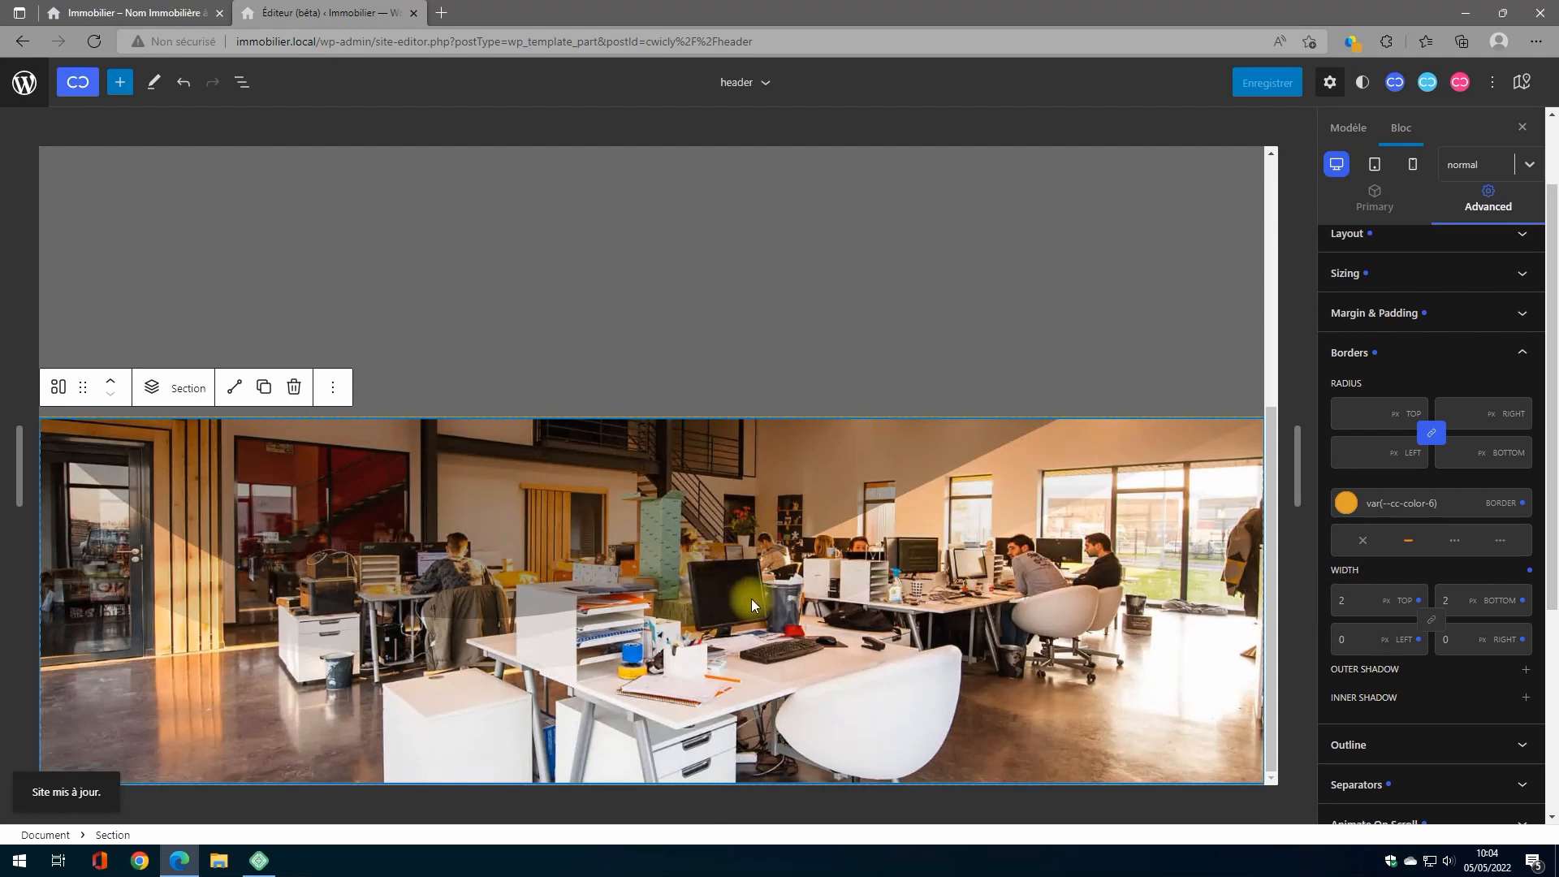
# Step: Remove the Contact Us button block from the header's navigation Section, confirming the deletion
pyautogui.scroll(5, 756, 601)
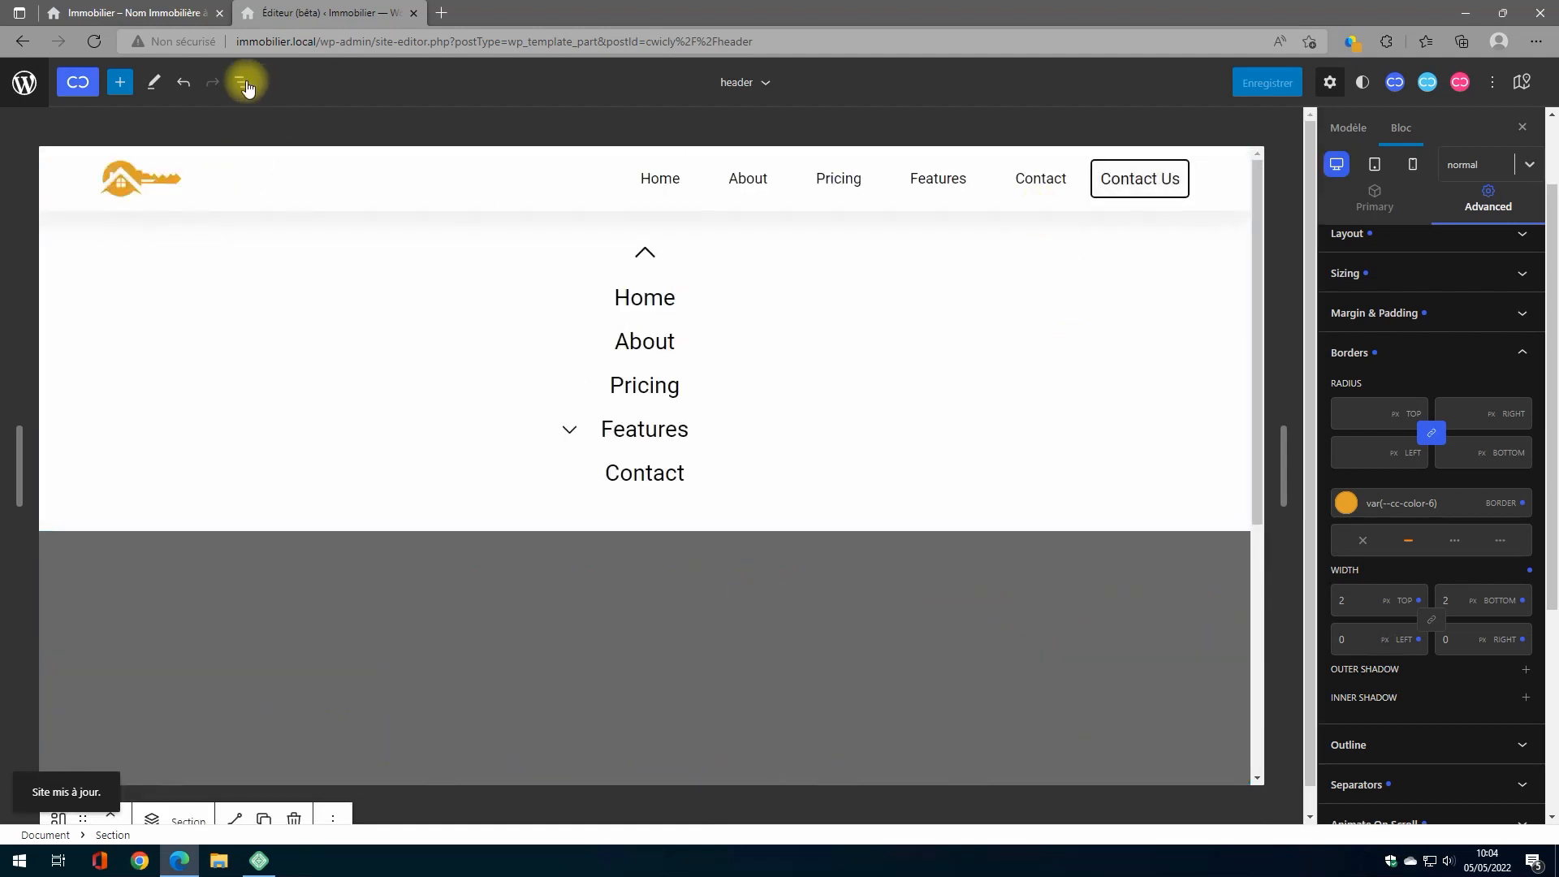
pyautogui.click(243, 83)
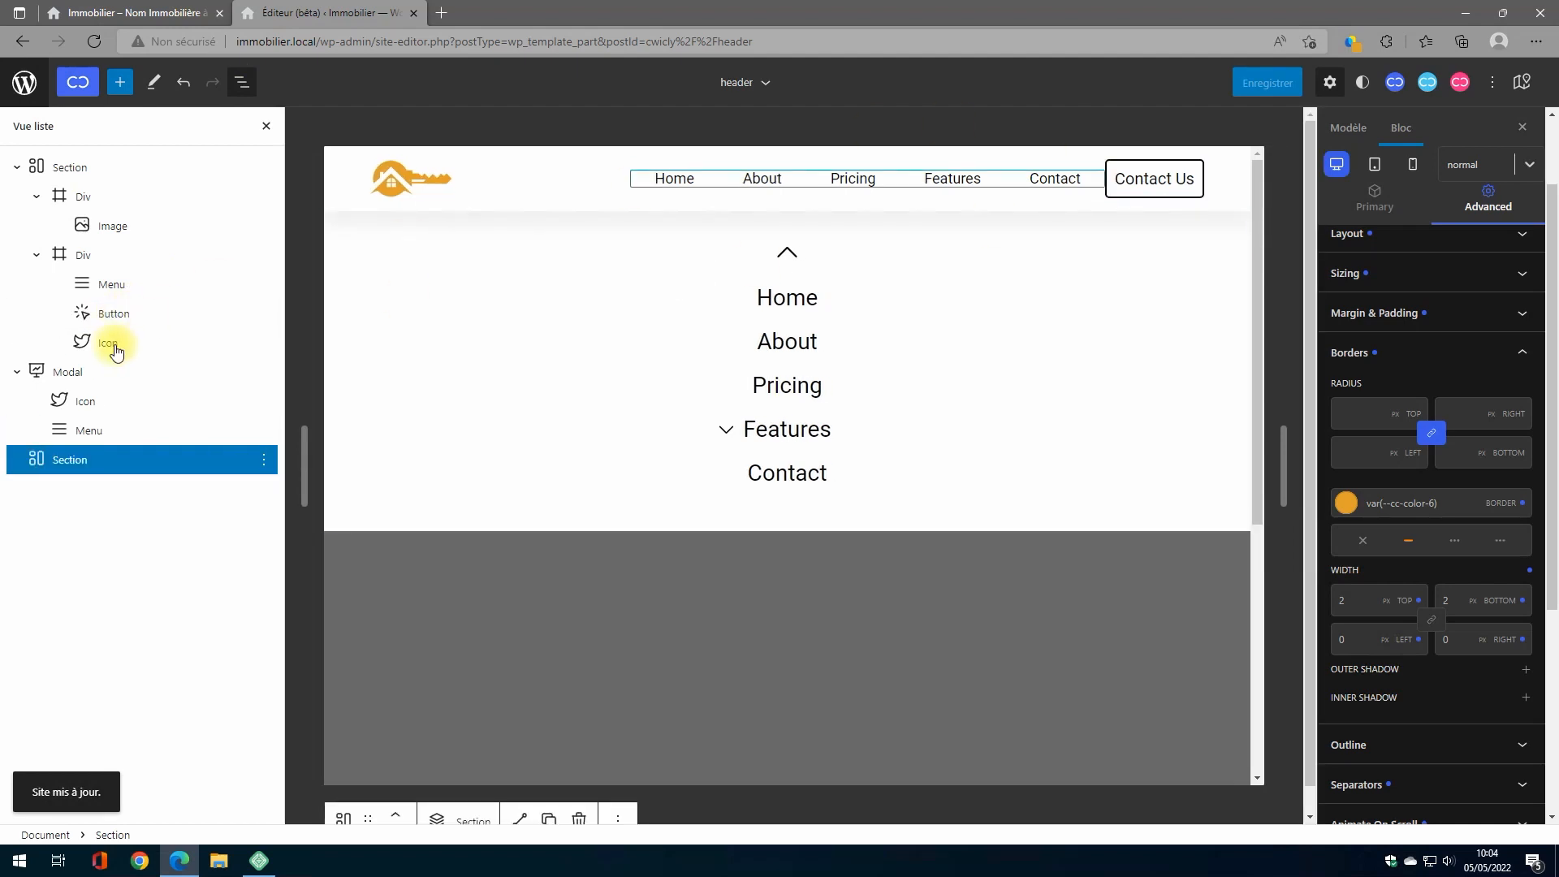
pyautogui.click(112, 314)
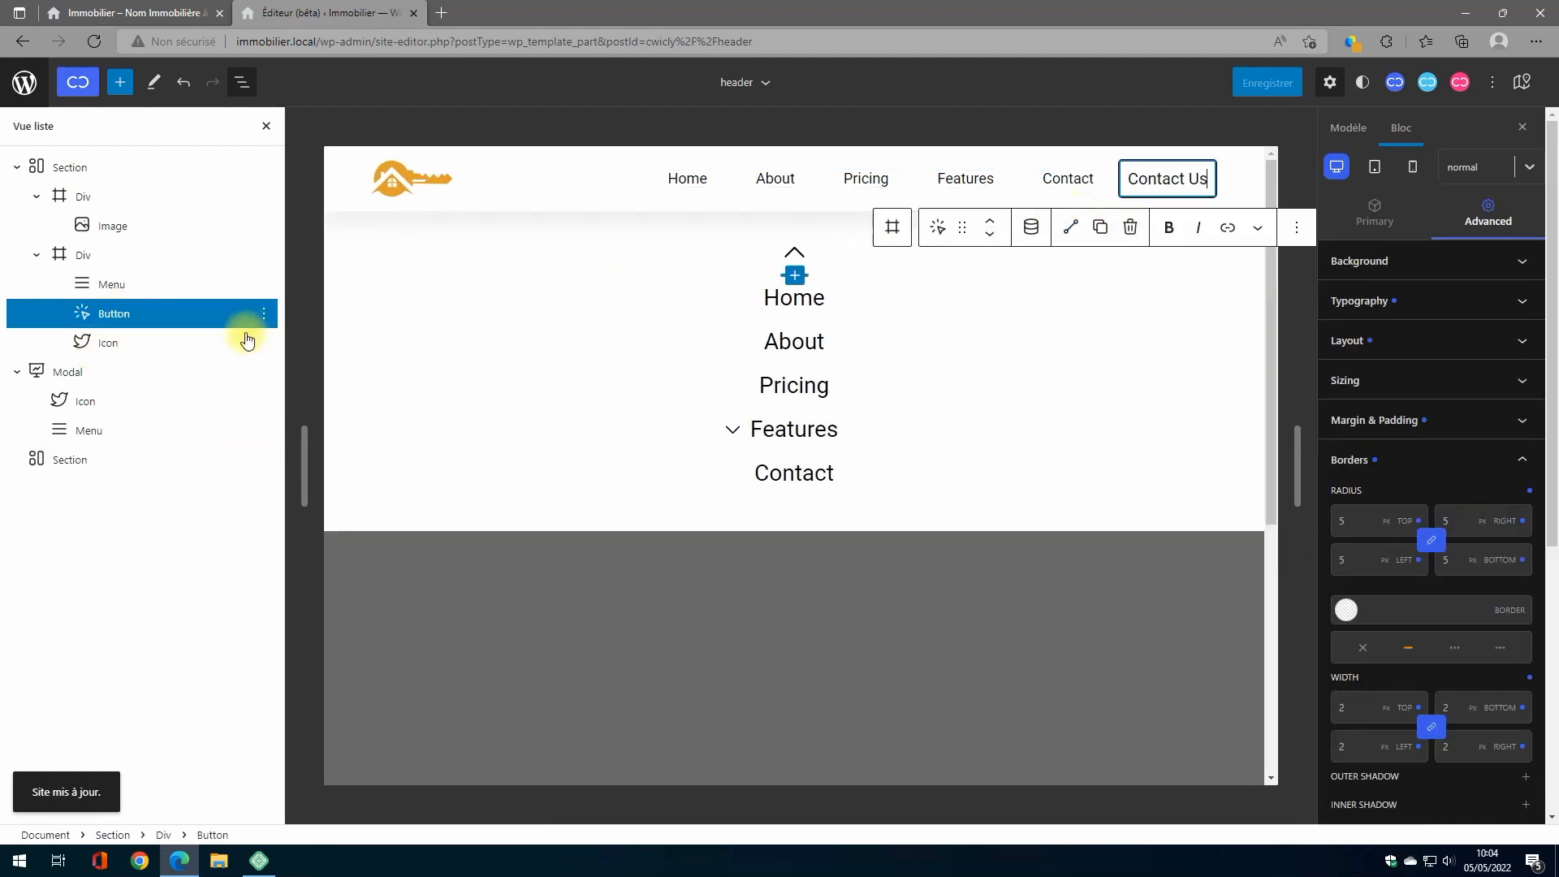
pyautogui.click(264, 313)
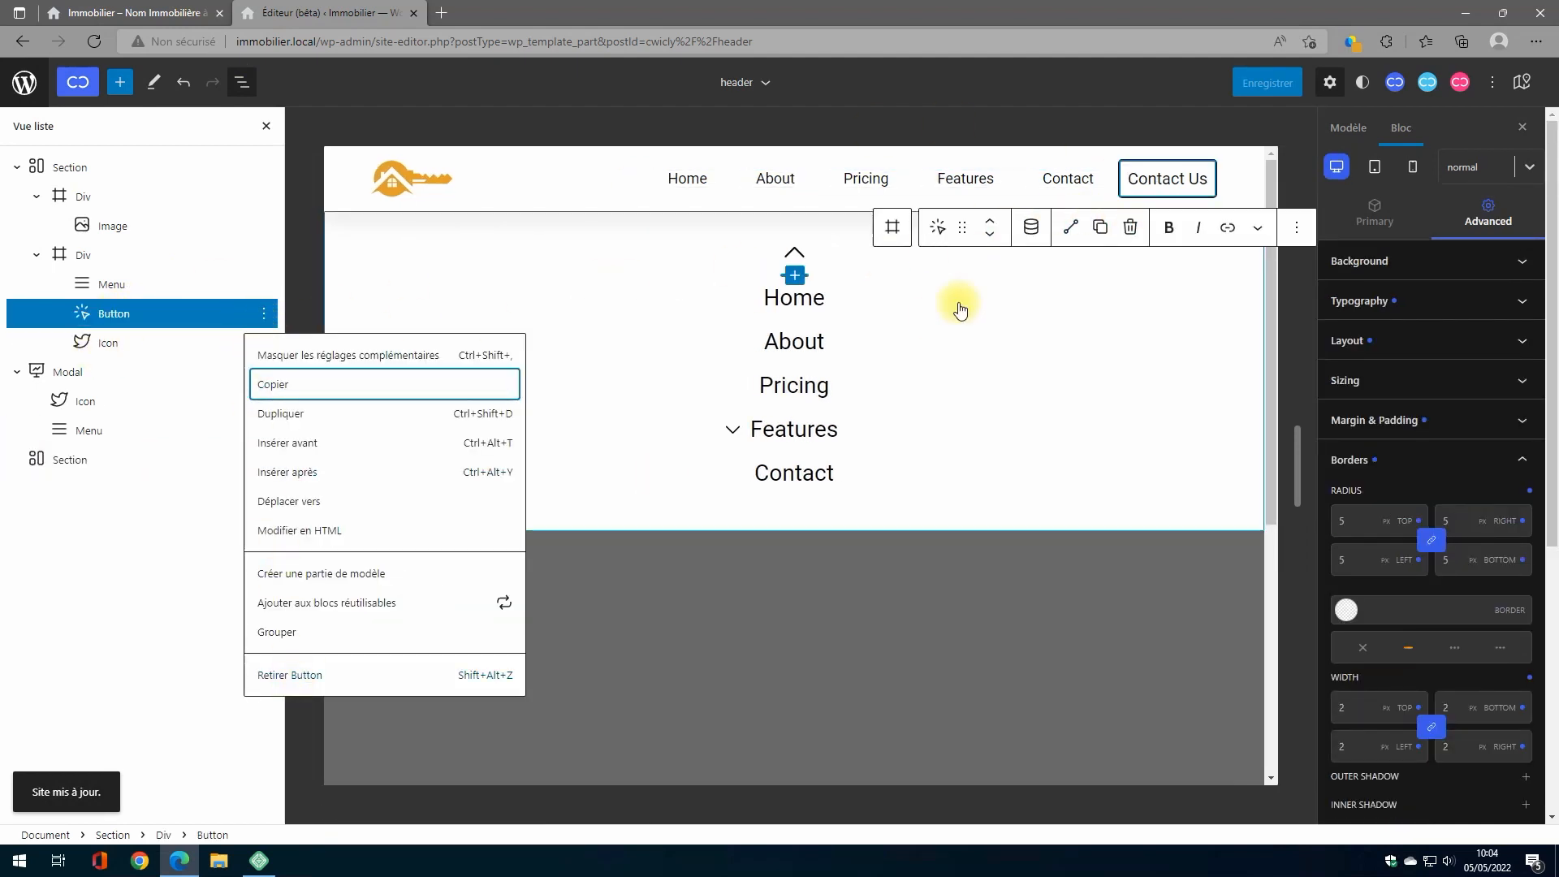
pyautogui.click(1132, 230)
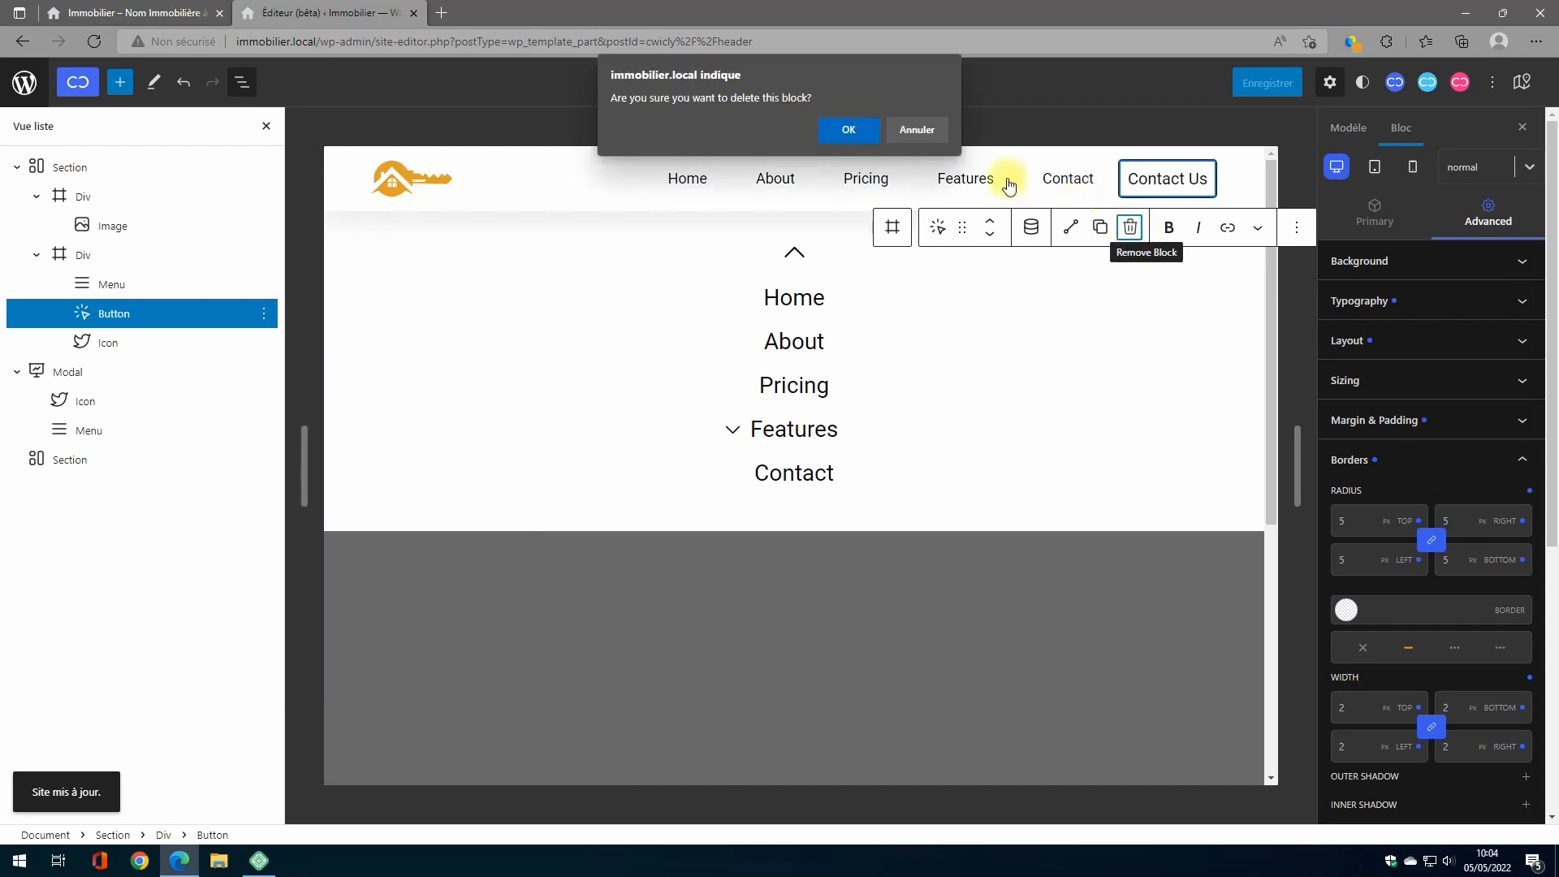
pyautogui.click(845, 130)
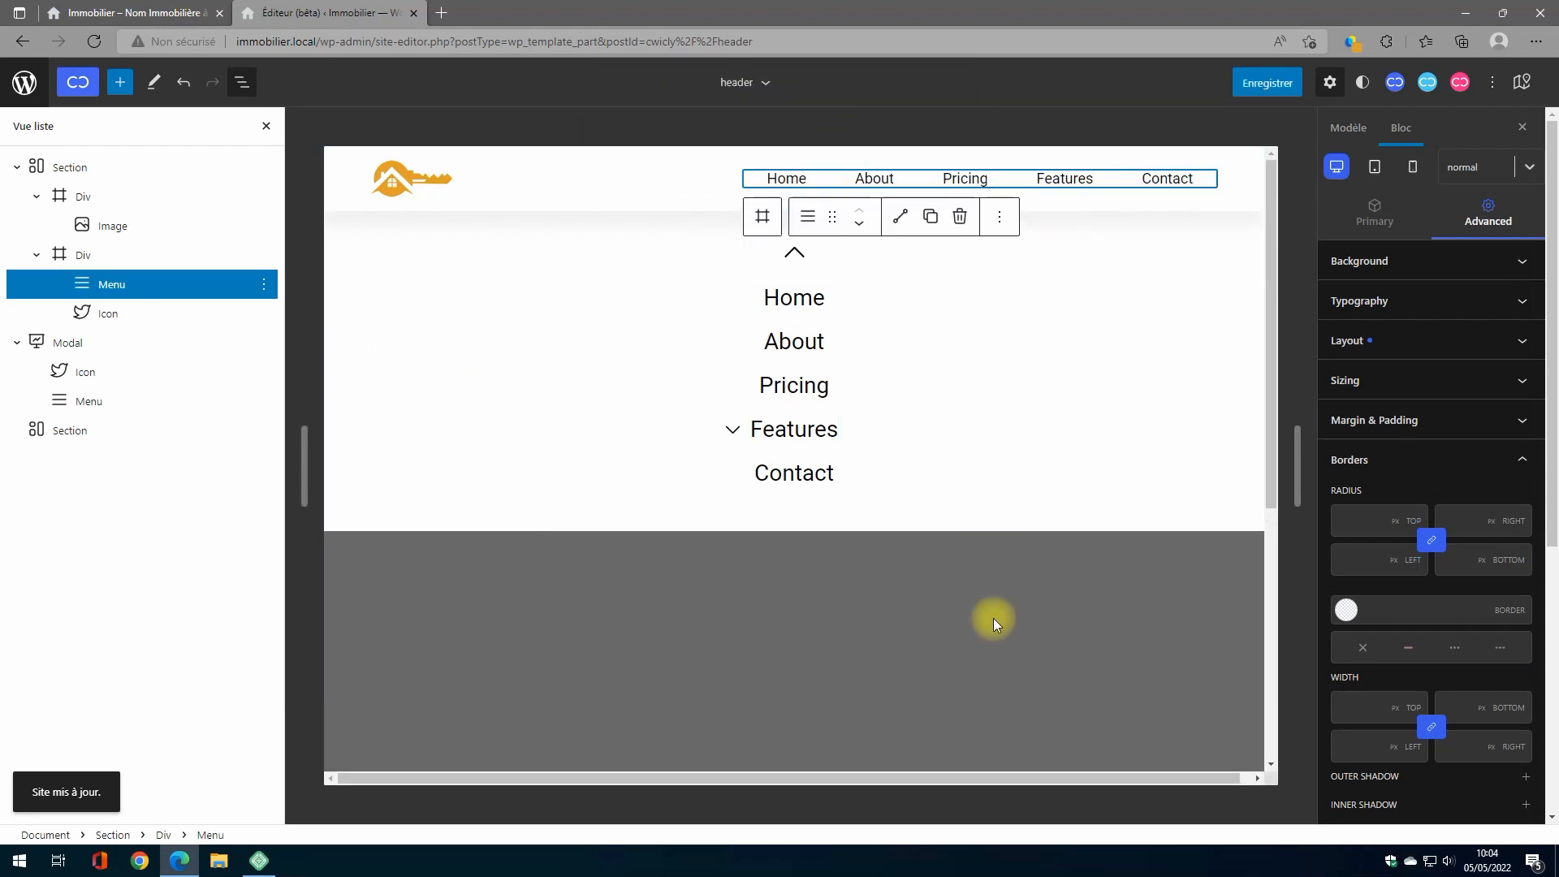
pyautogui.click(267, 130)
# Step: Narrow the editing canvas to phone width to examine the header and background-image Section on mobile
pyautogui.moveTo(1293, 463); pyautogui.dragTo(851, 466)
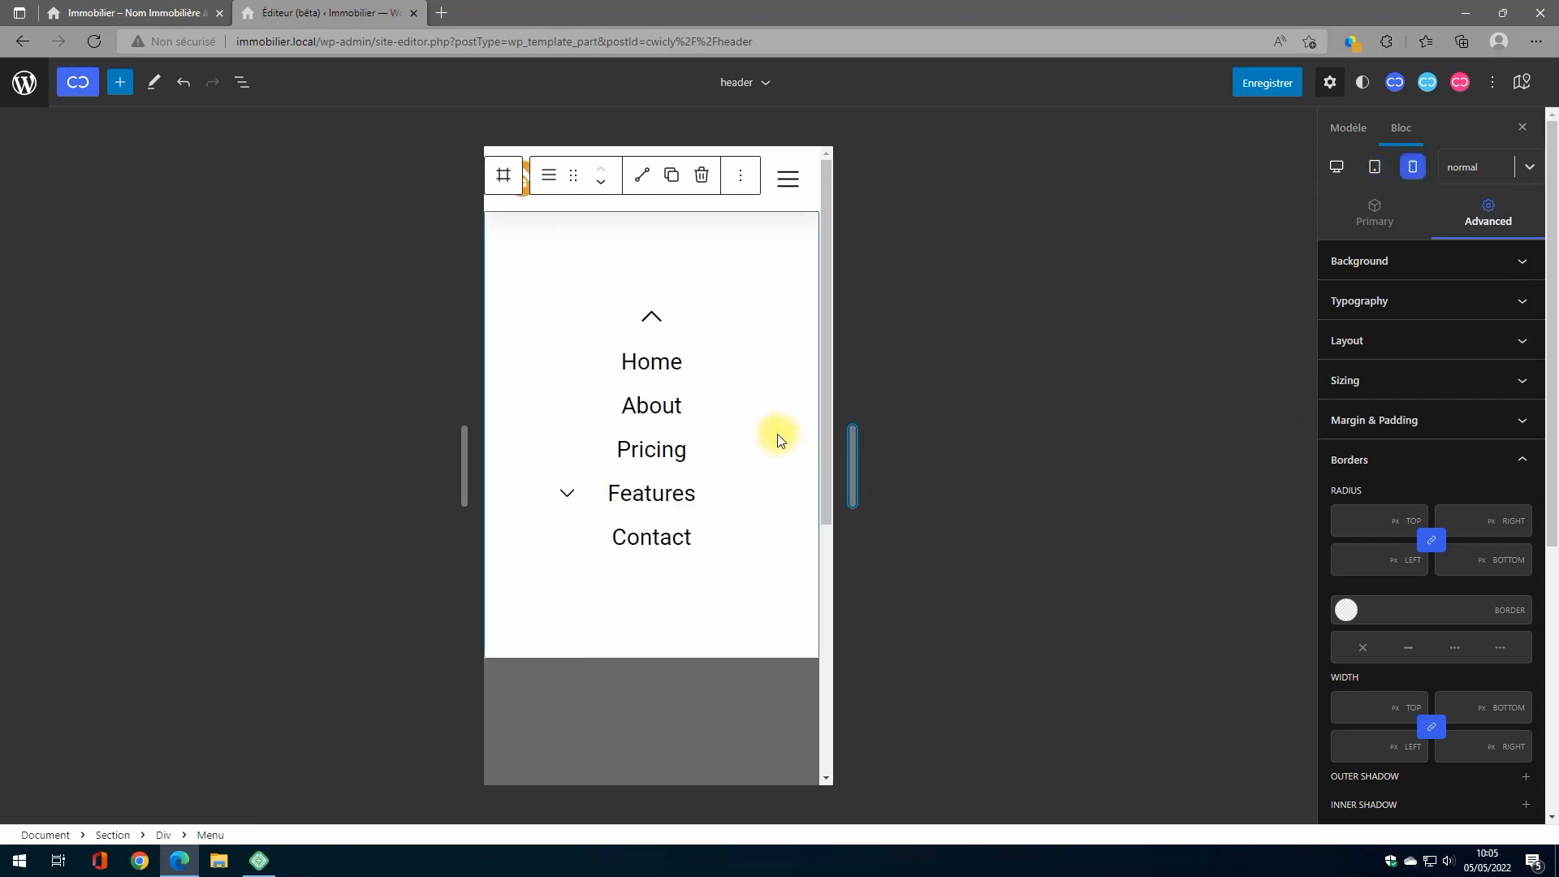
pyautogui.scroll(-5, 776, 439)
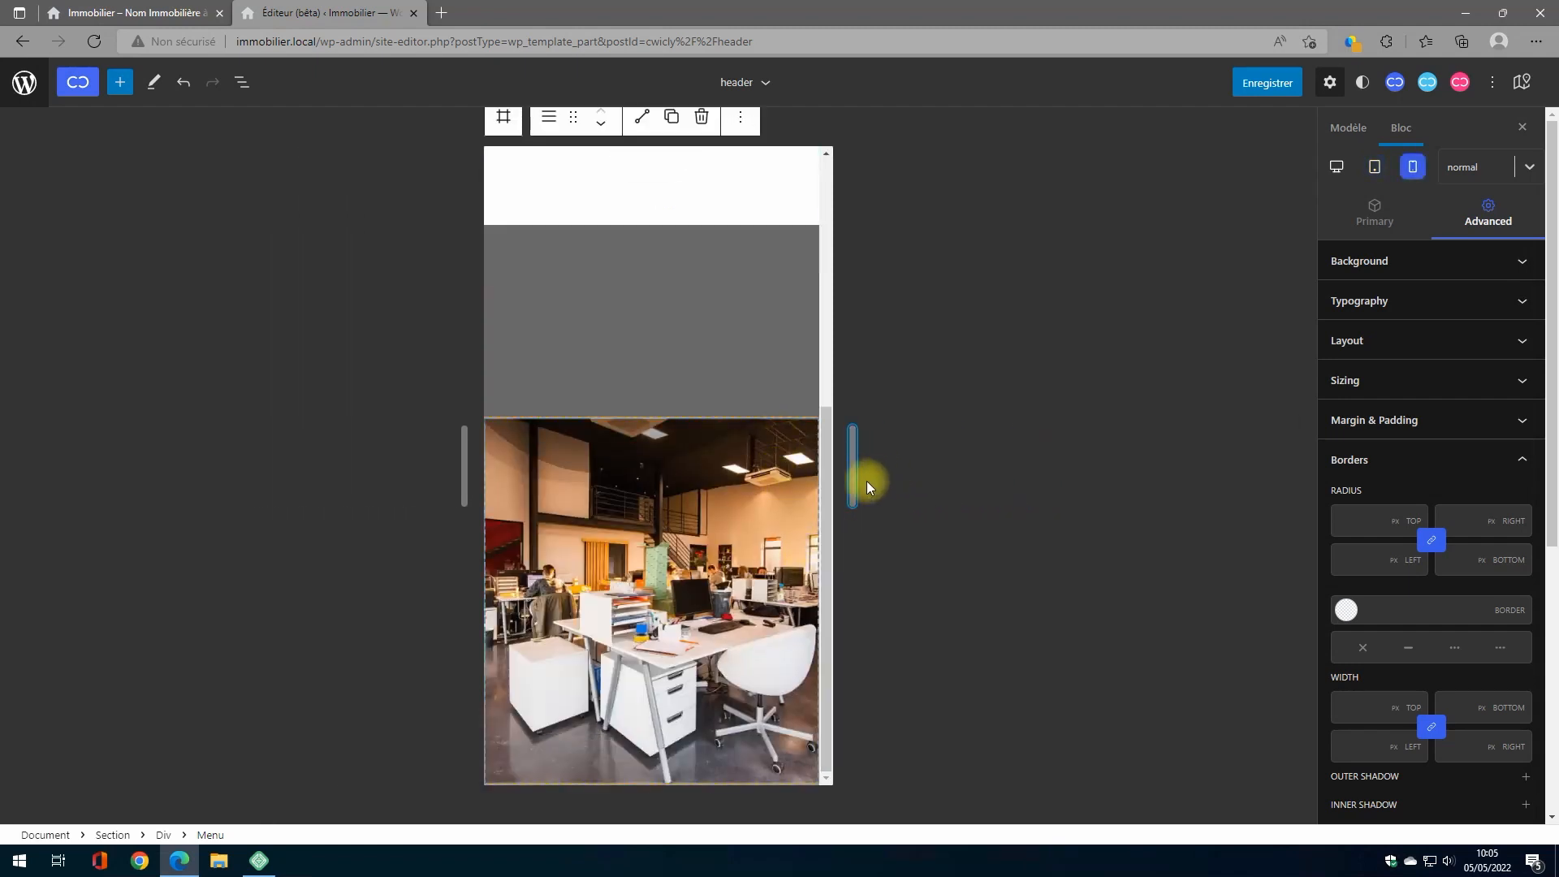
pyautogui.moveTo(852, 486); pyautogui.dragTo(755, 536)
# Step: Try hiding the background-image Section at the mobile breakpoint, compare it with the desktop width, and undo the hiding
pyautogui.click(705, 540)
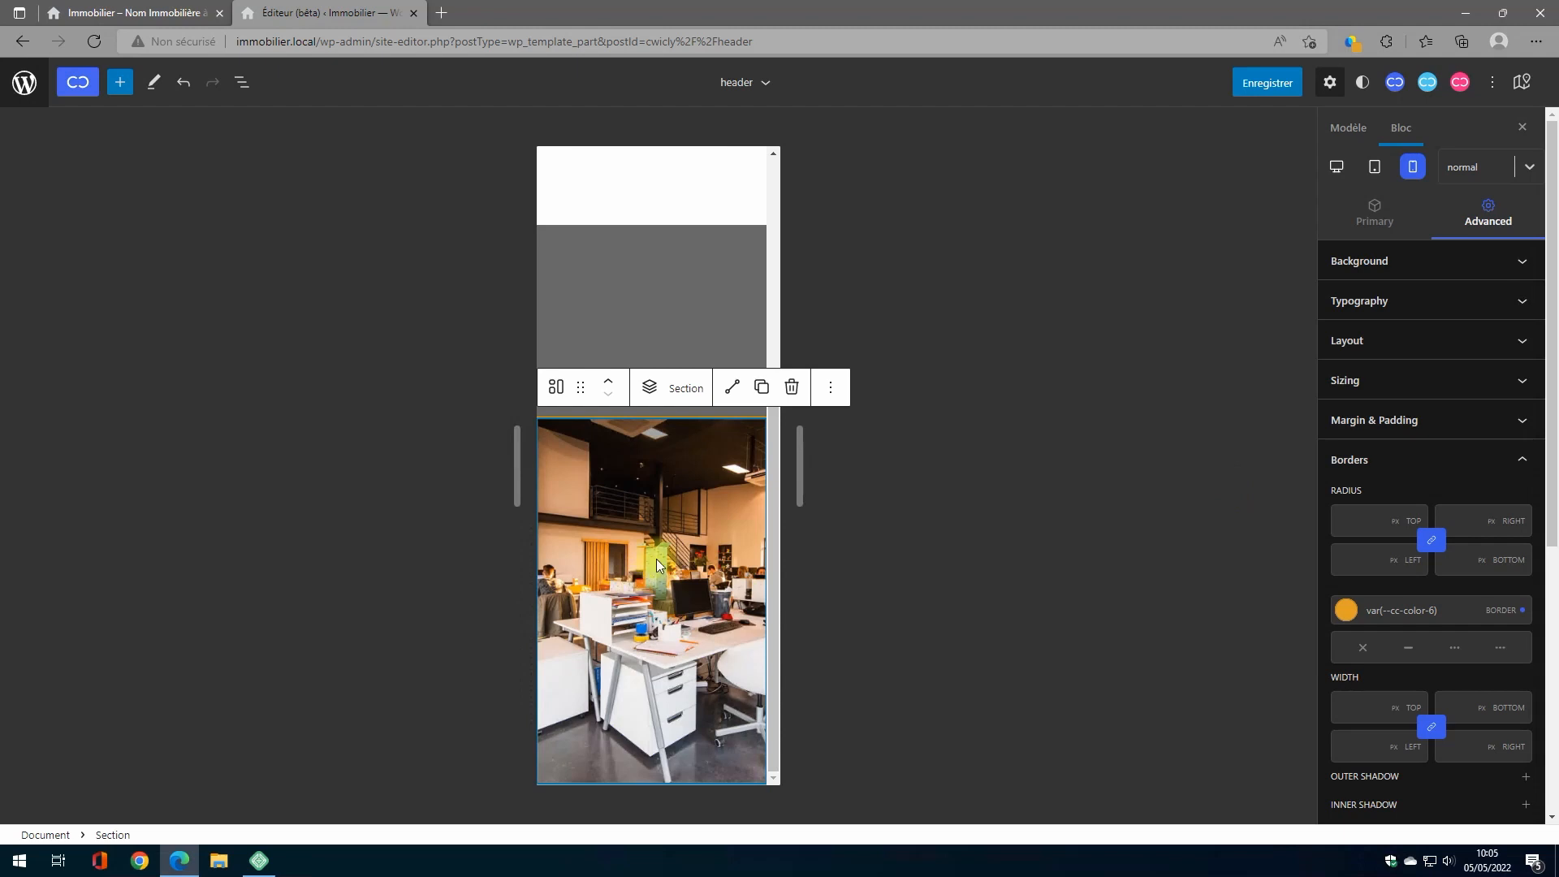
pyautogui.click(1453, 348)
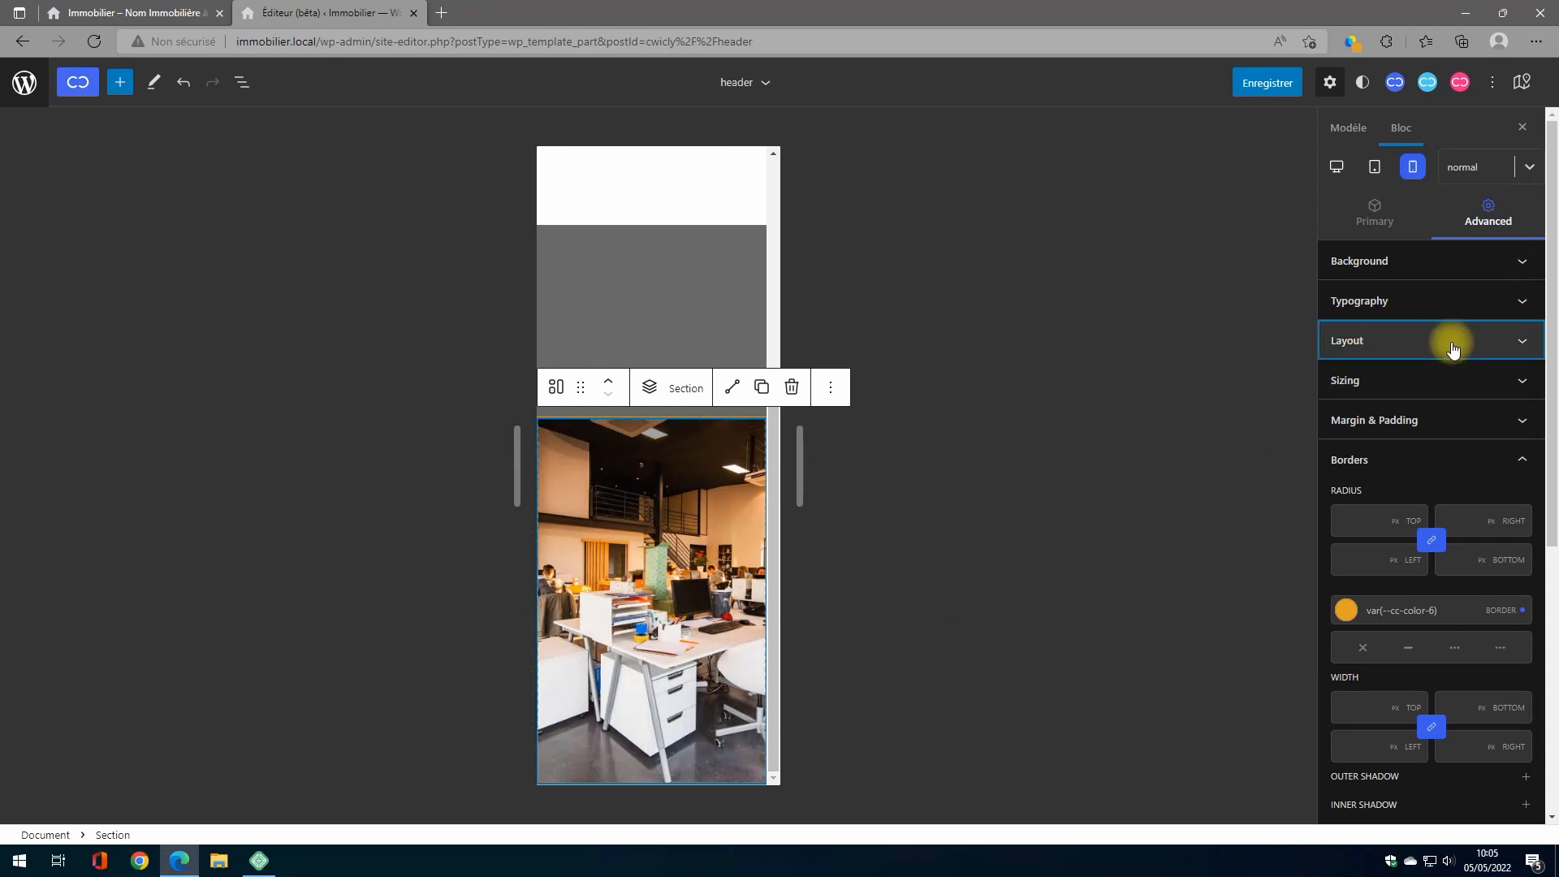
pyautogui.click(1503, 424)
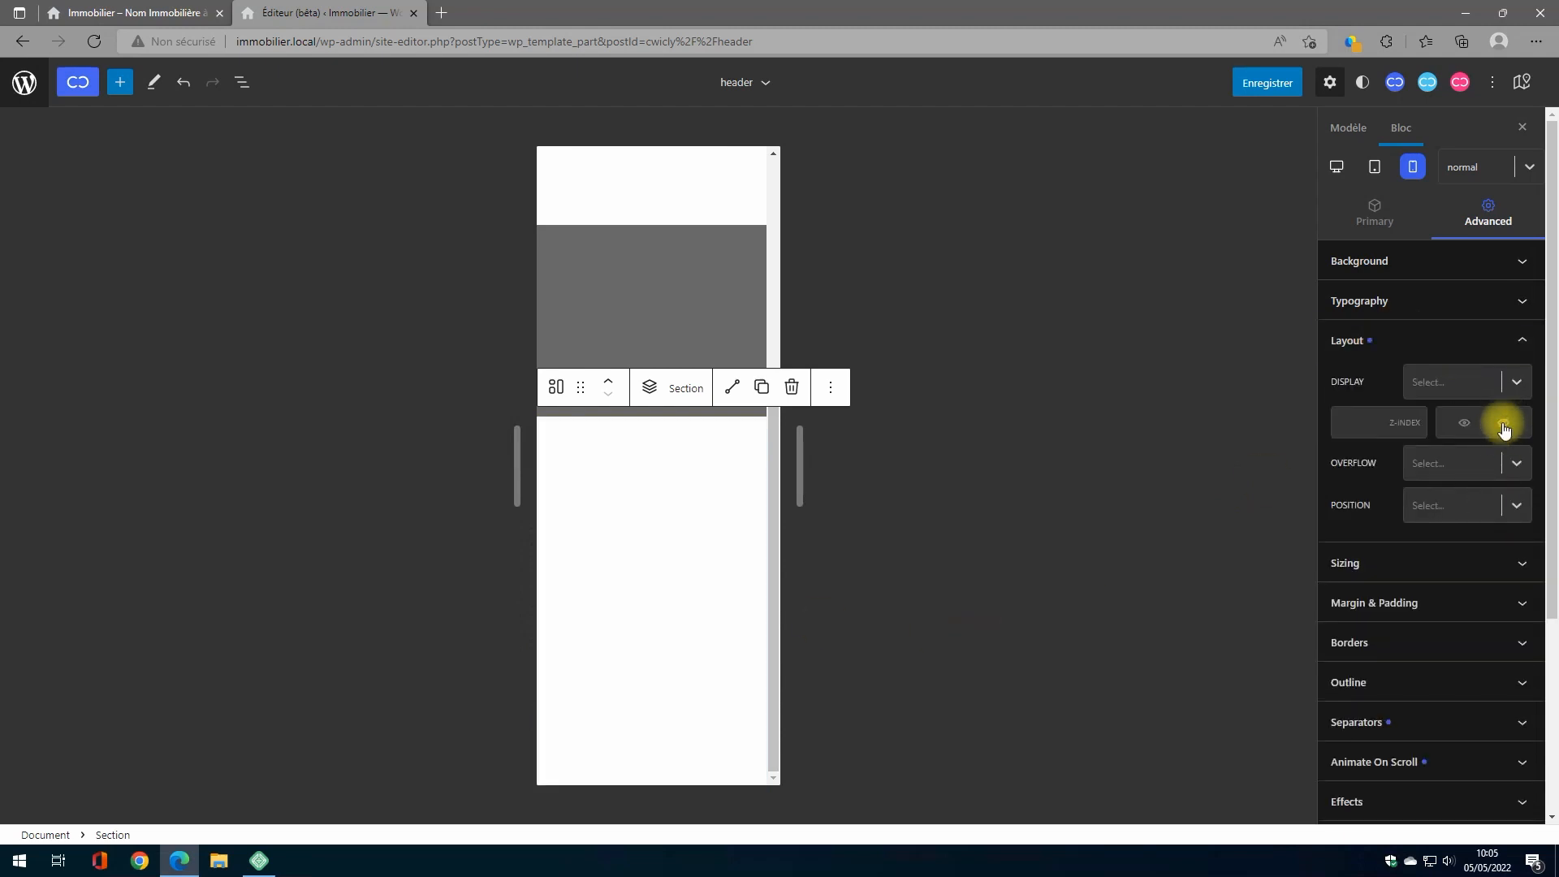
pyautogui.moveTo(802, 467); pyautogui.dragTo(1302, 477)
pyautogui.moveTo(1174, 484); pyautogui.dragTo(776, 495)
pyautogui.click(1510, 423)
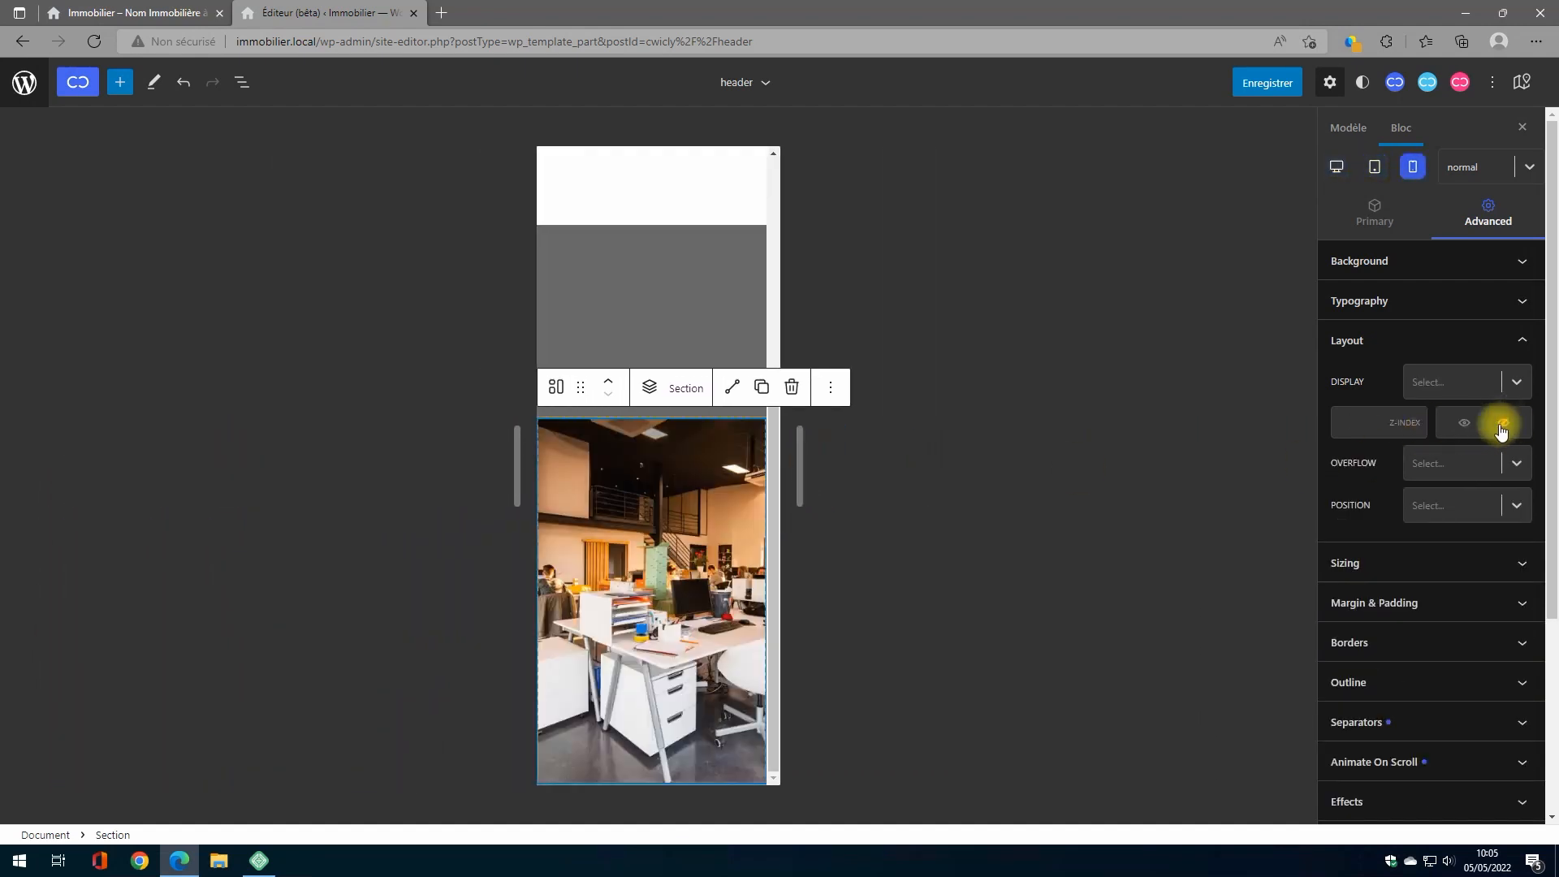
# Step: Widen the editing canvas back to full desktop width and save the header
pyautogui.moveTo(804, 478); pyautogui.dragTo(1310, 449)
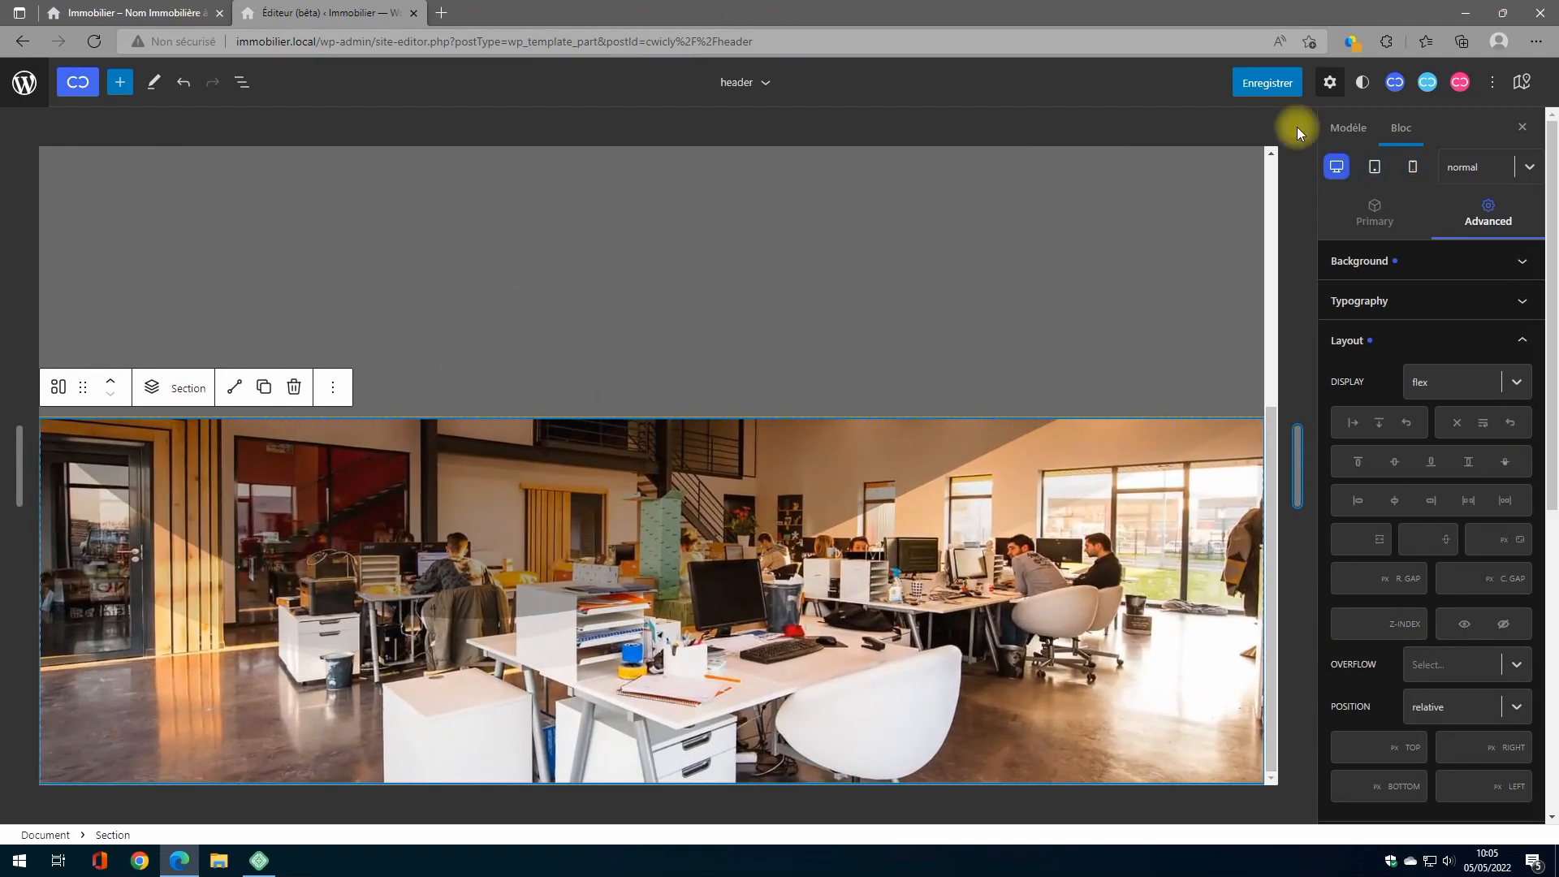
pyautogui.click(1275, 84)
pyautogui.click(1435, 91)
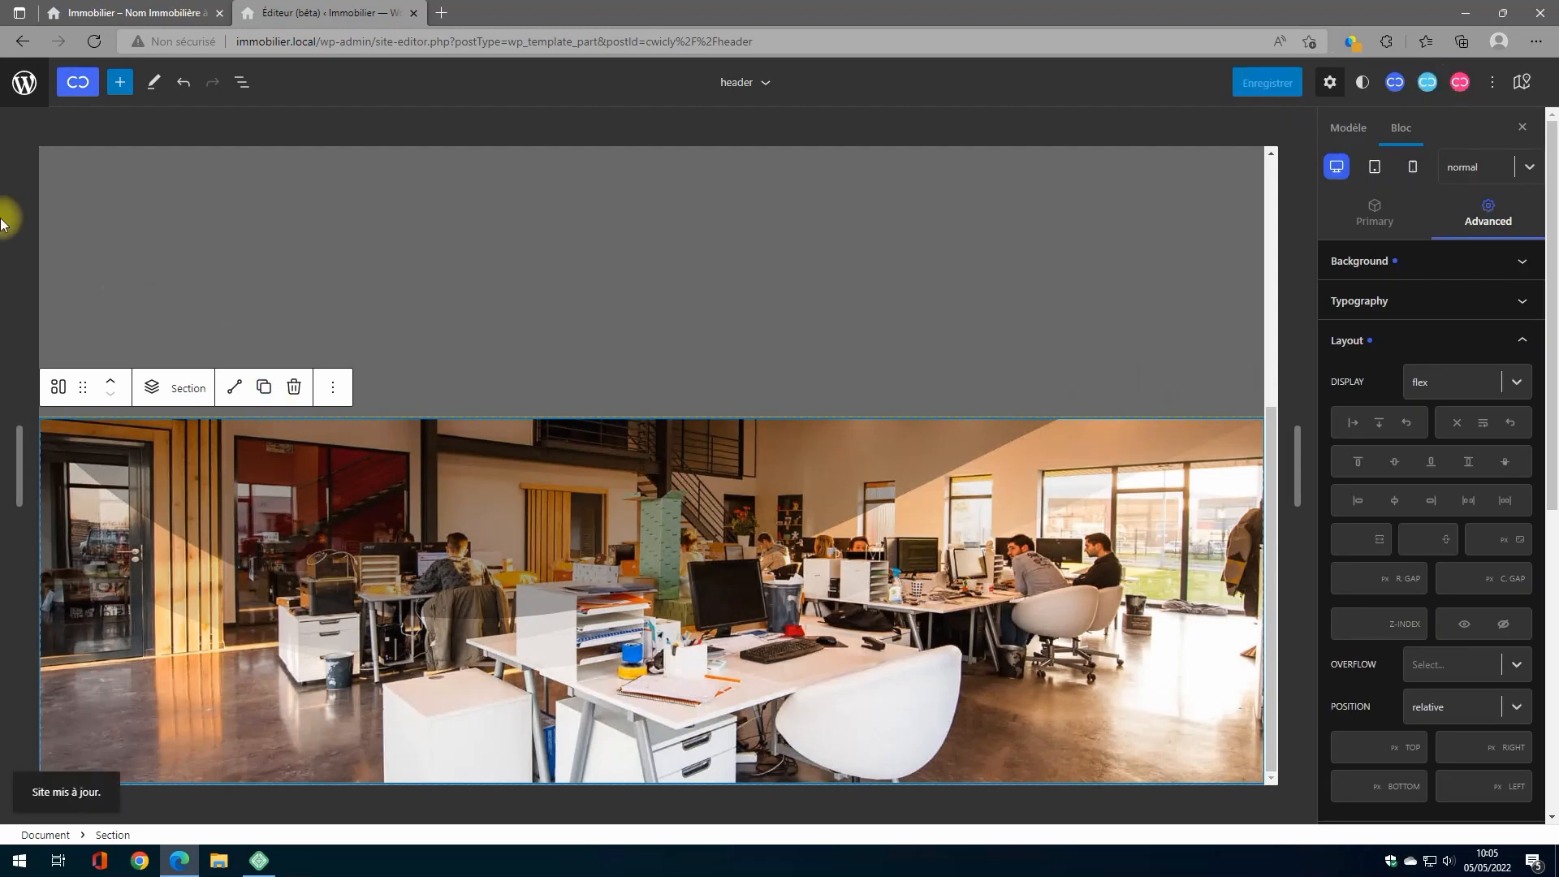
# Step: Add a new "Page d'accueil" template from the site editor's template list
pyautogui.click(24, 84)
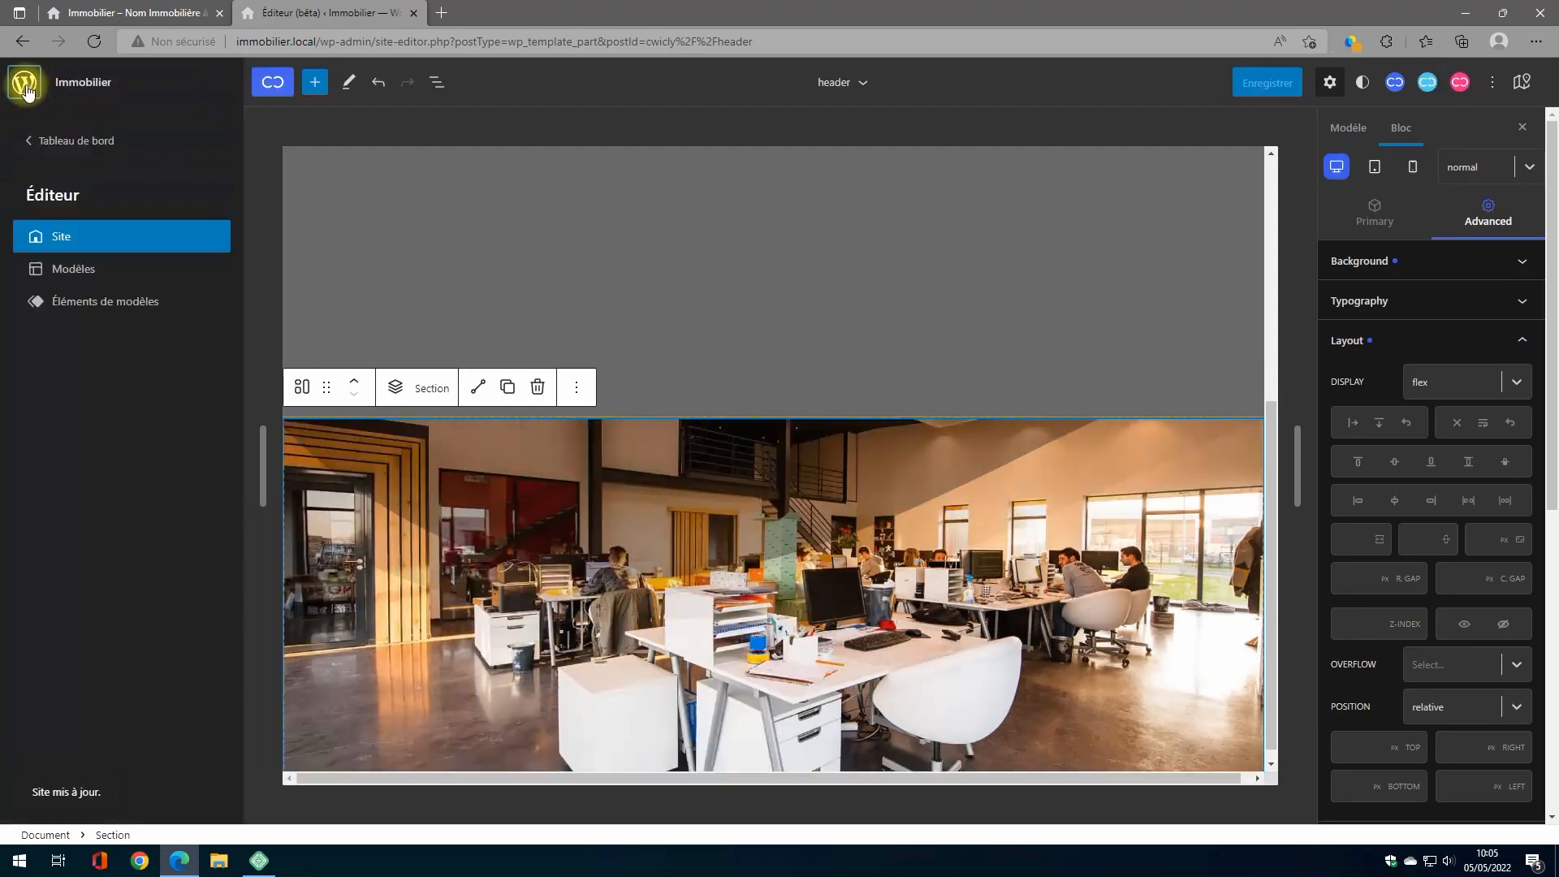
pyautogui.click(78, 276)
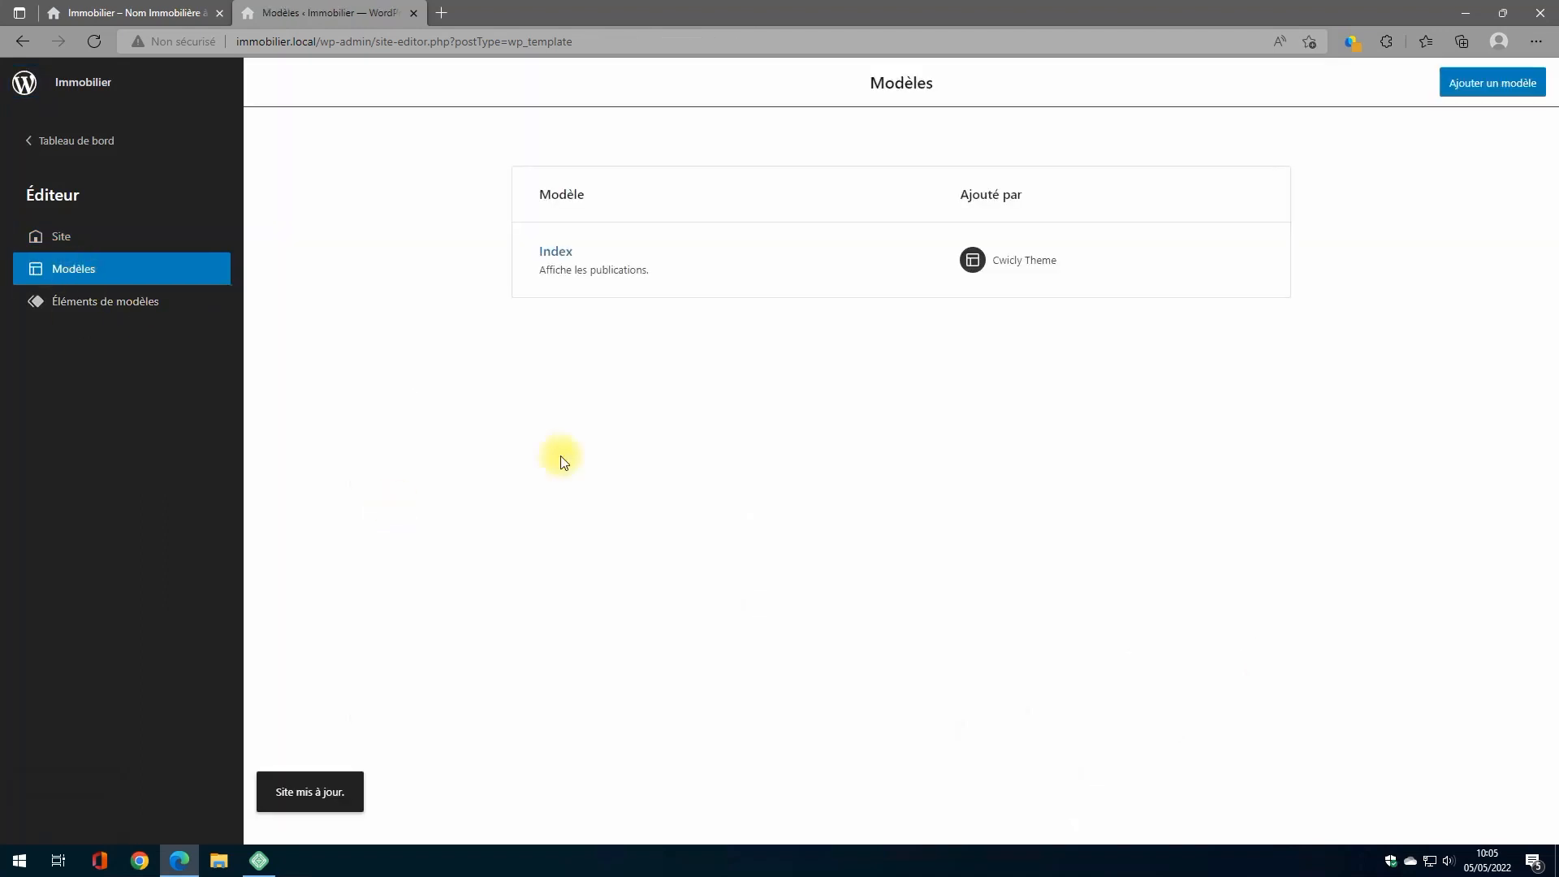
pyautogui.click(1512, 87)
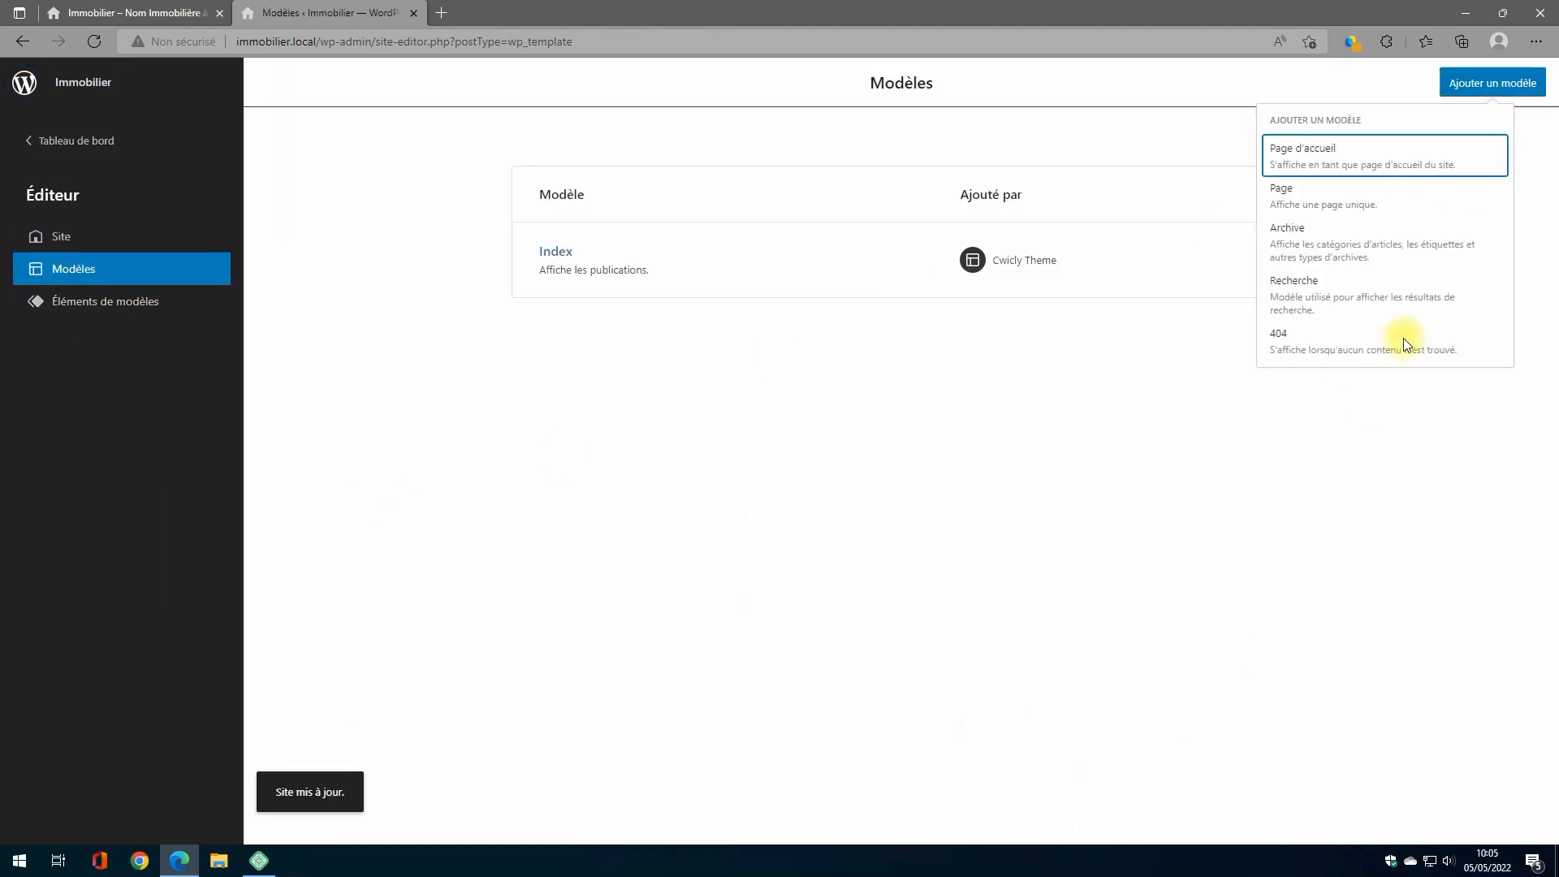
pyautogui.click(1327, 161)
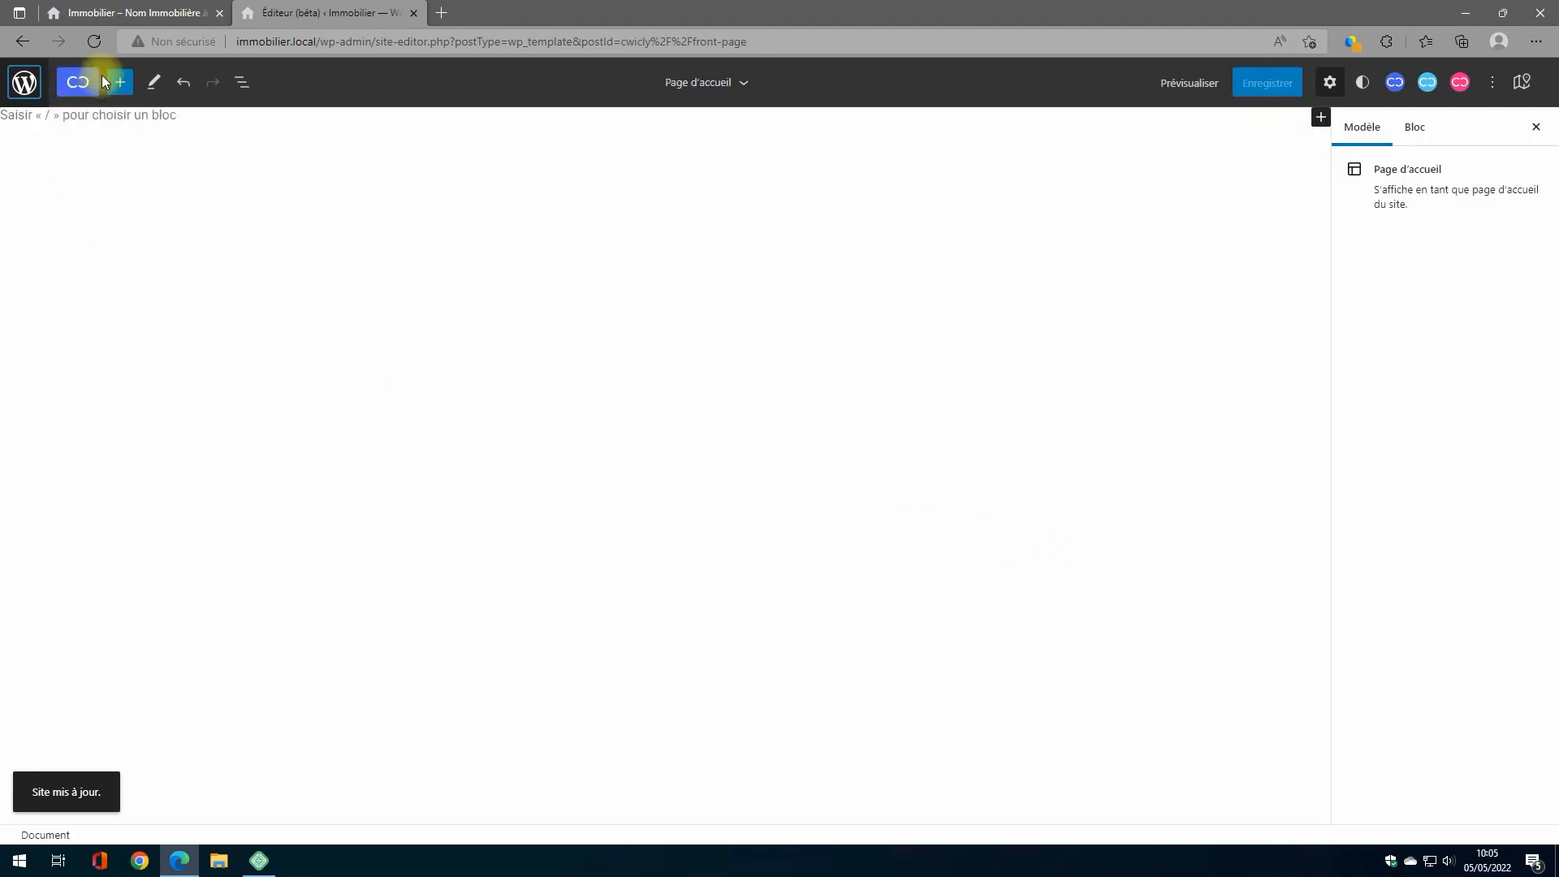
# Step: Insert an En-tête block using the existing "header" template part into the Page d'accueil template, and save
pyautogui.click(121, 84)
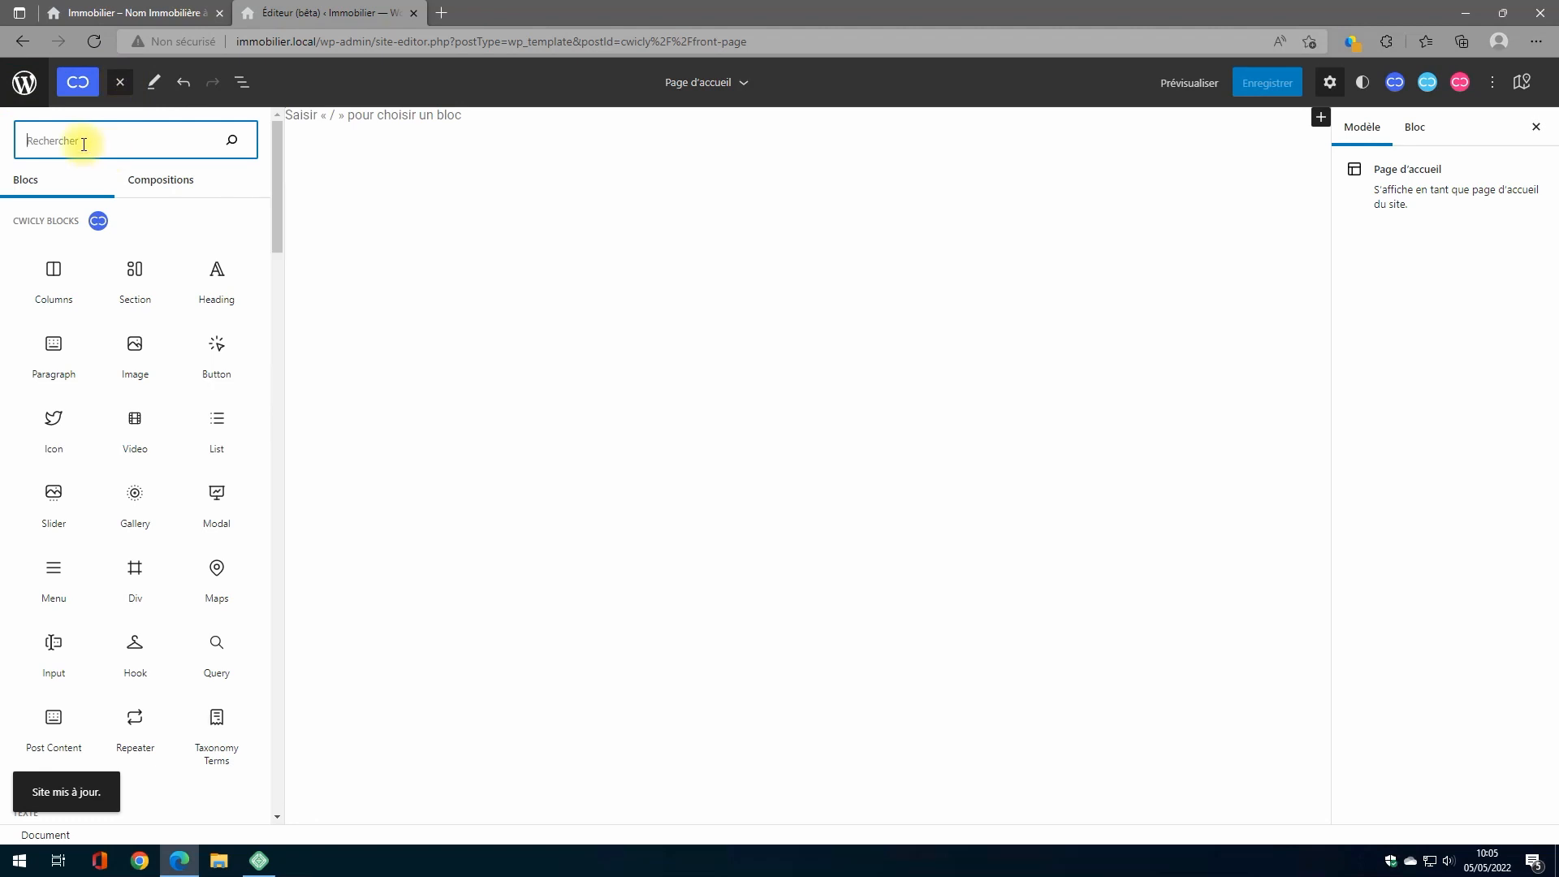
pyautogui.write('template')
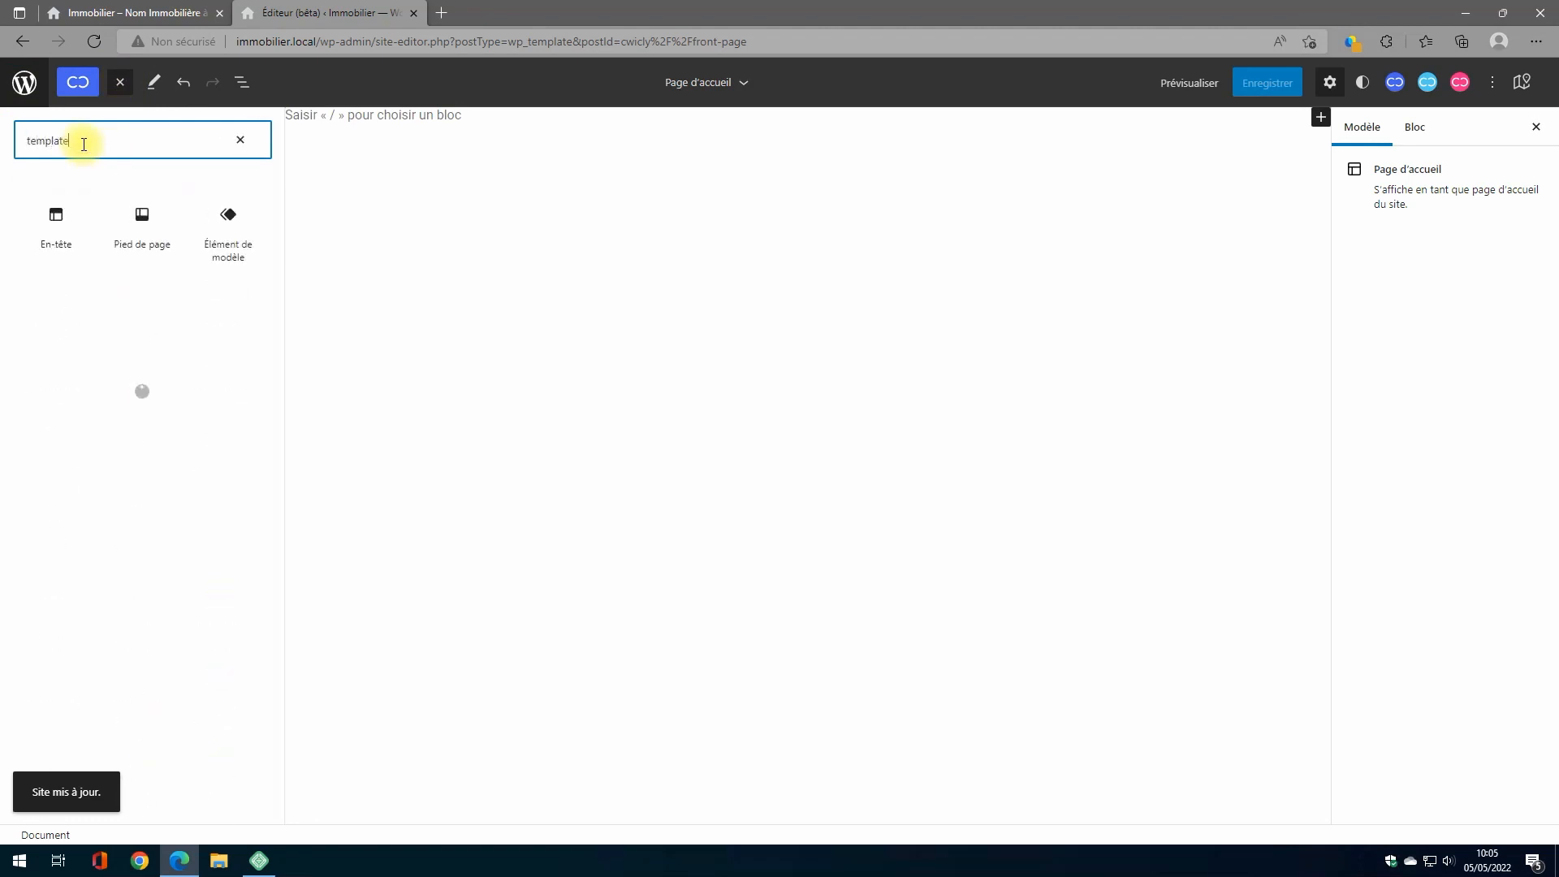
pyautogui.click(52, 217)
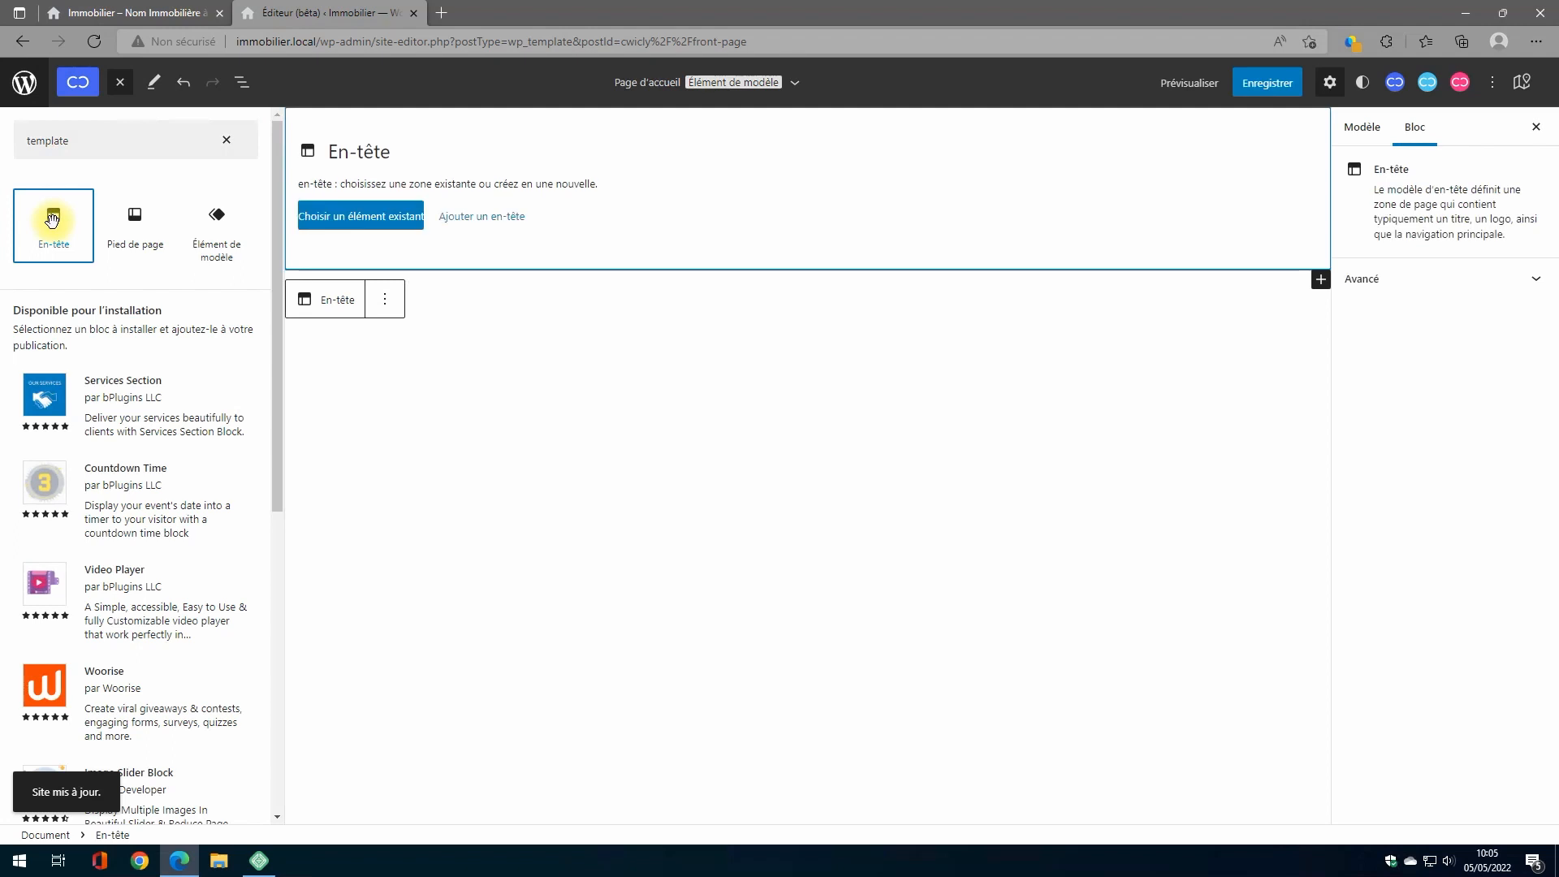
pyautogui.click(355, 219)
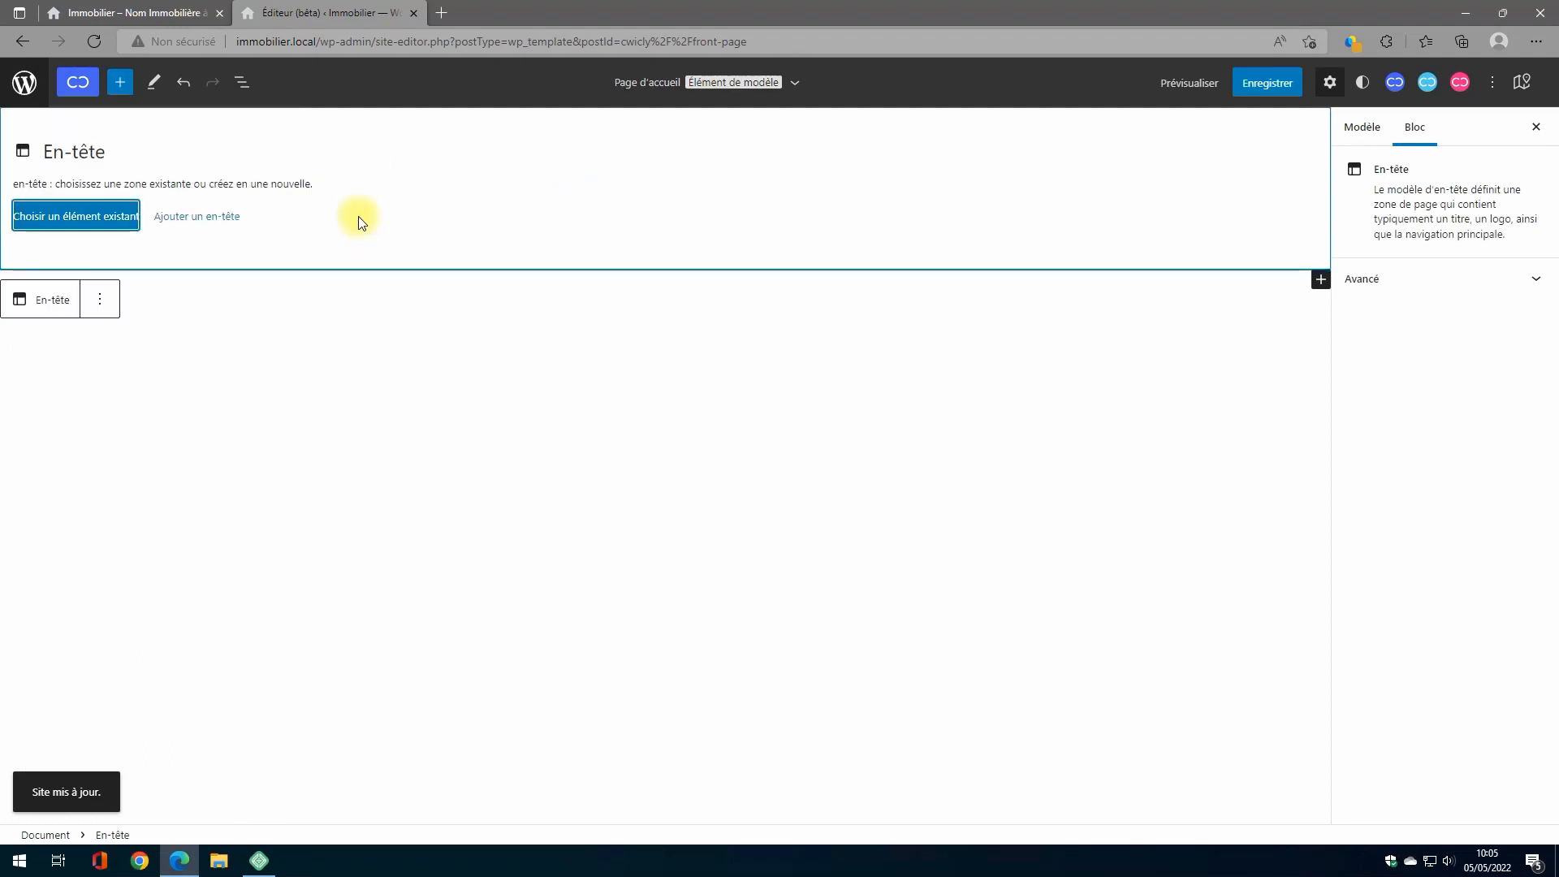
pyautogui.click(87, 218)
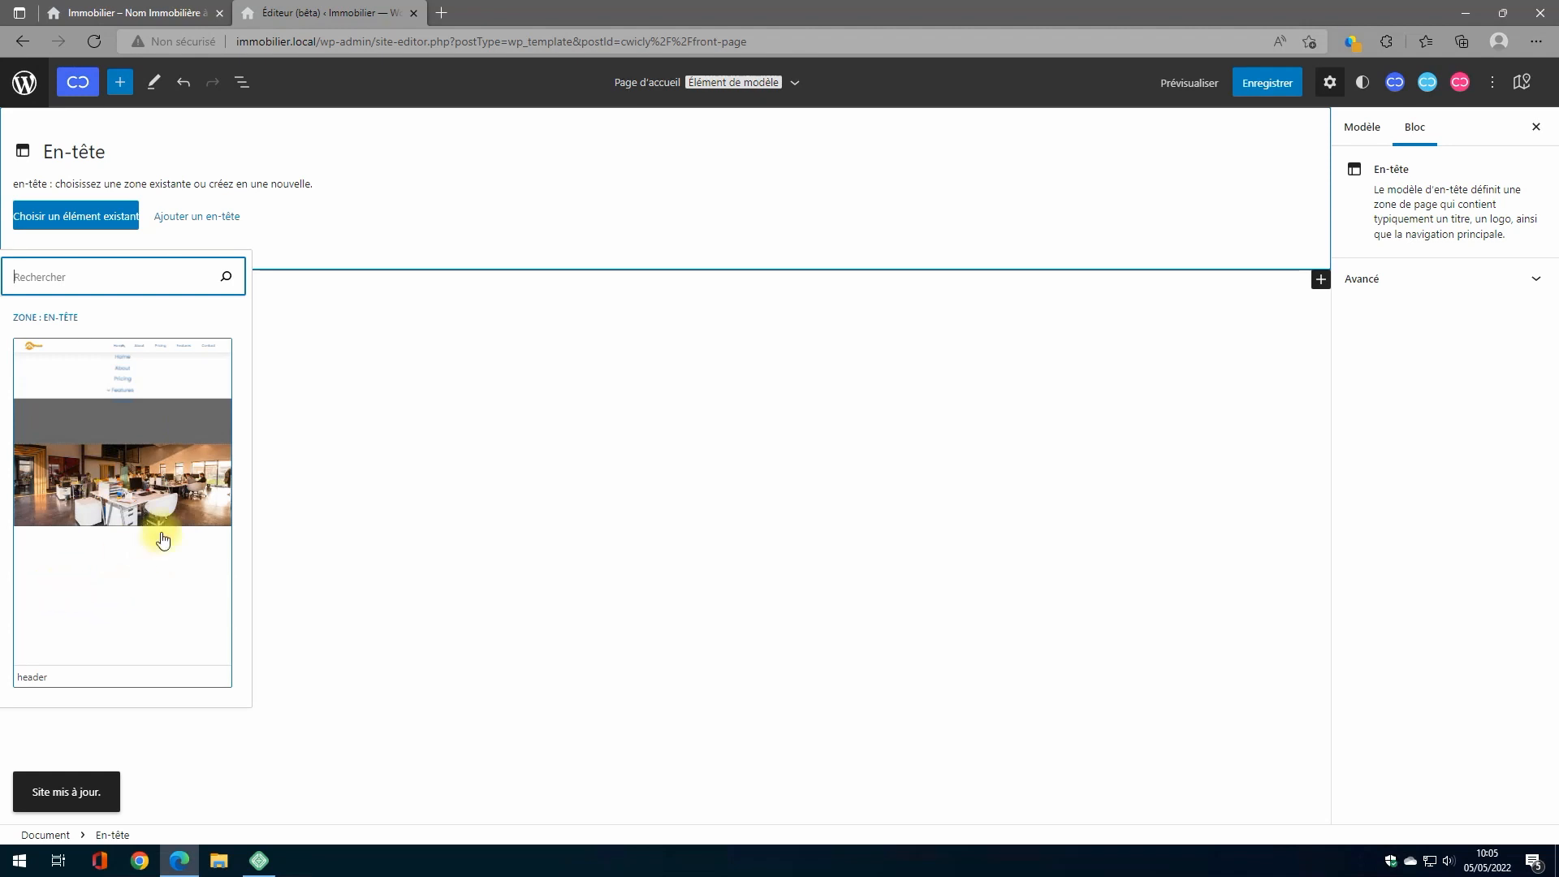
pyautogui.click(133, 436)
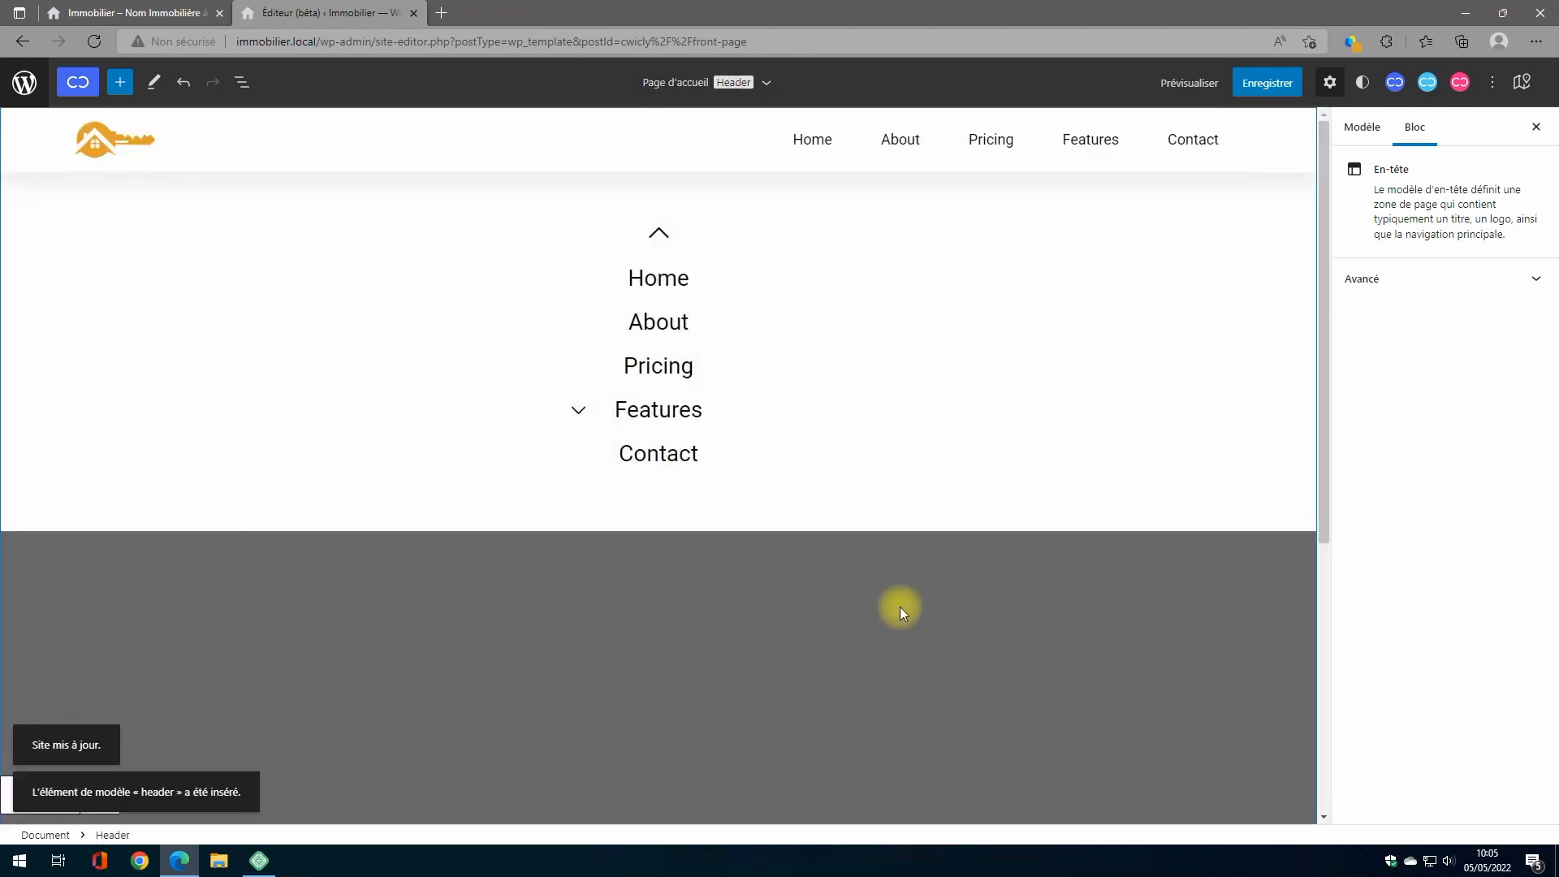
pyautogui.click(1277, 91)
pyautogui.click(1439, 78)
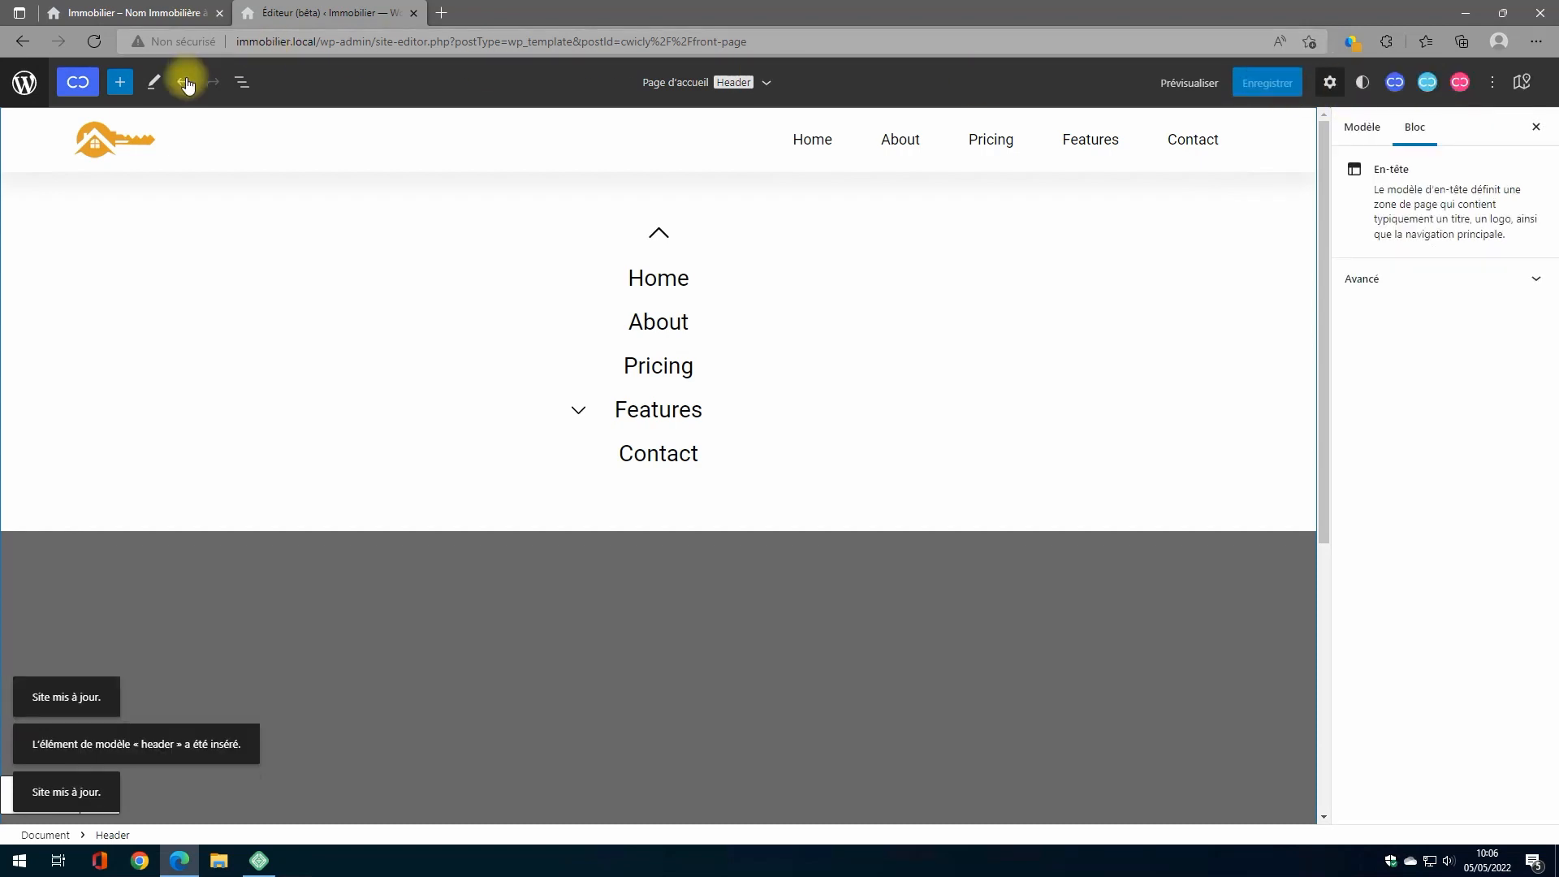
# Step: Add a Cwicly Section block after the Header in the Page d'accueil template, and save
pyautogui.click(242, 82)
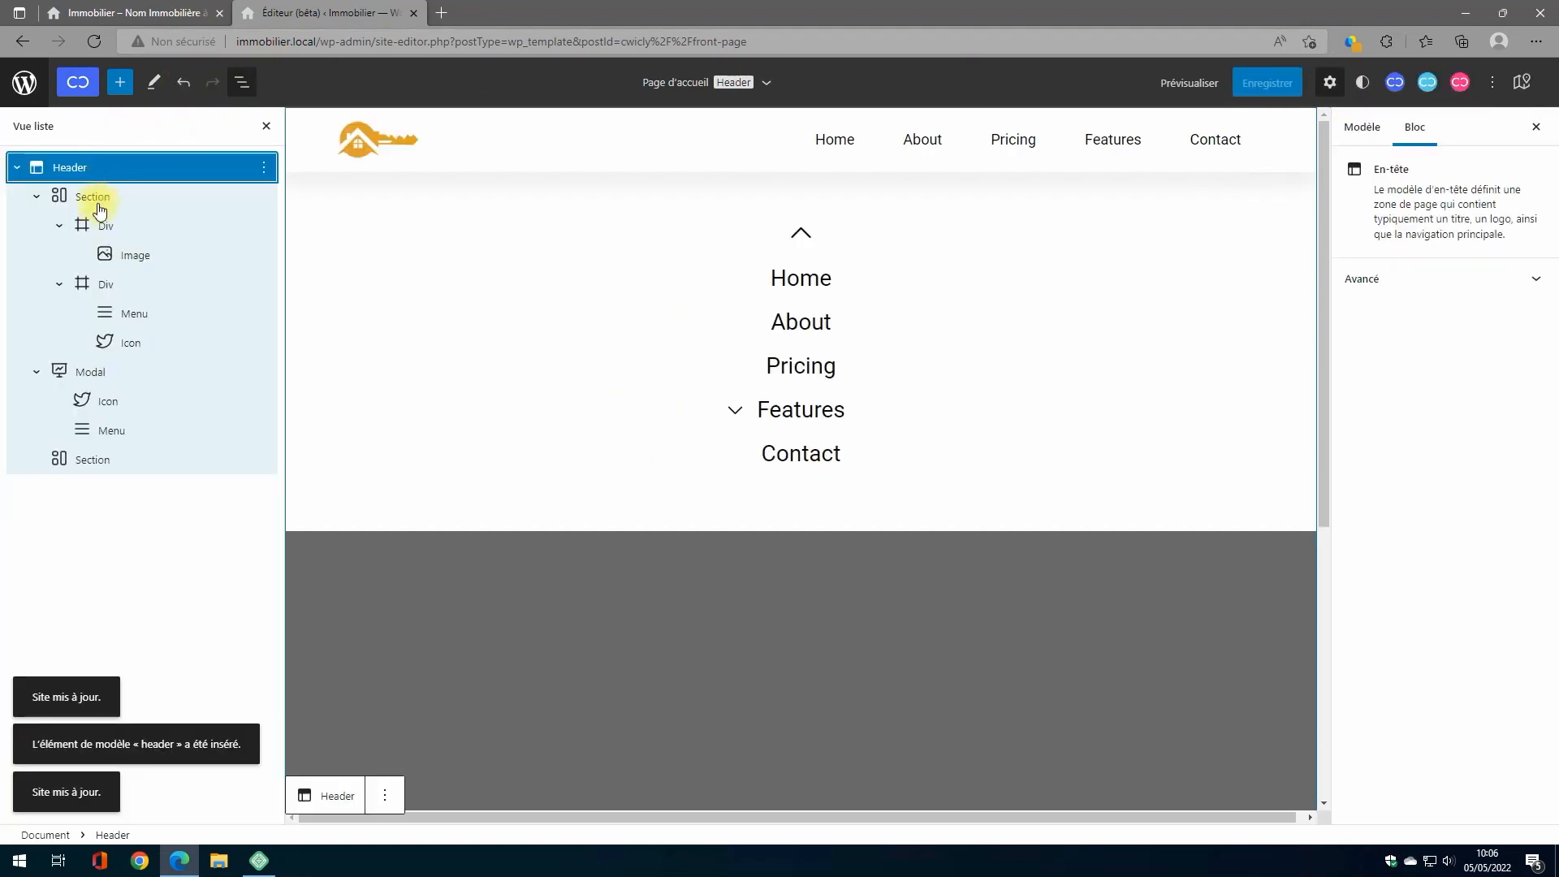
pyautogui.click(14, 170)
pyautogui.click(119, 82)
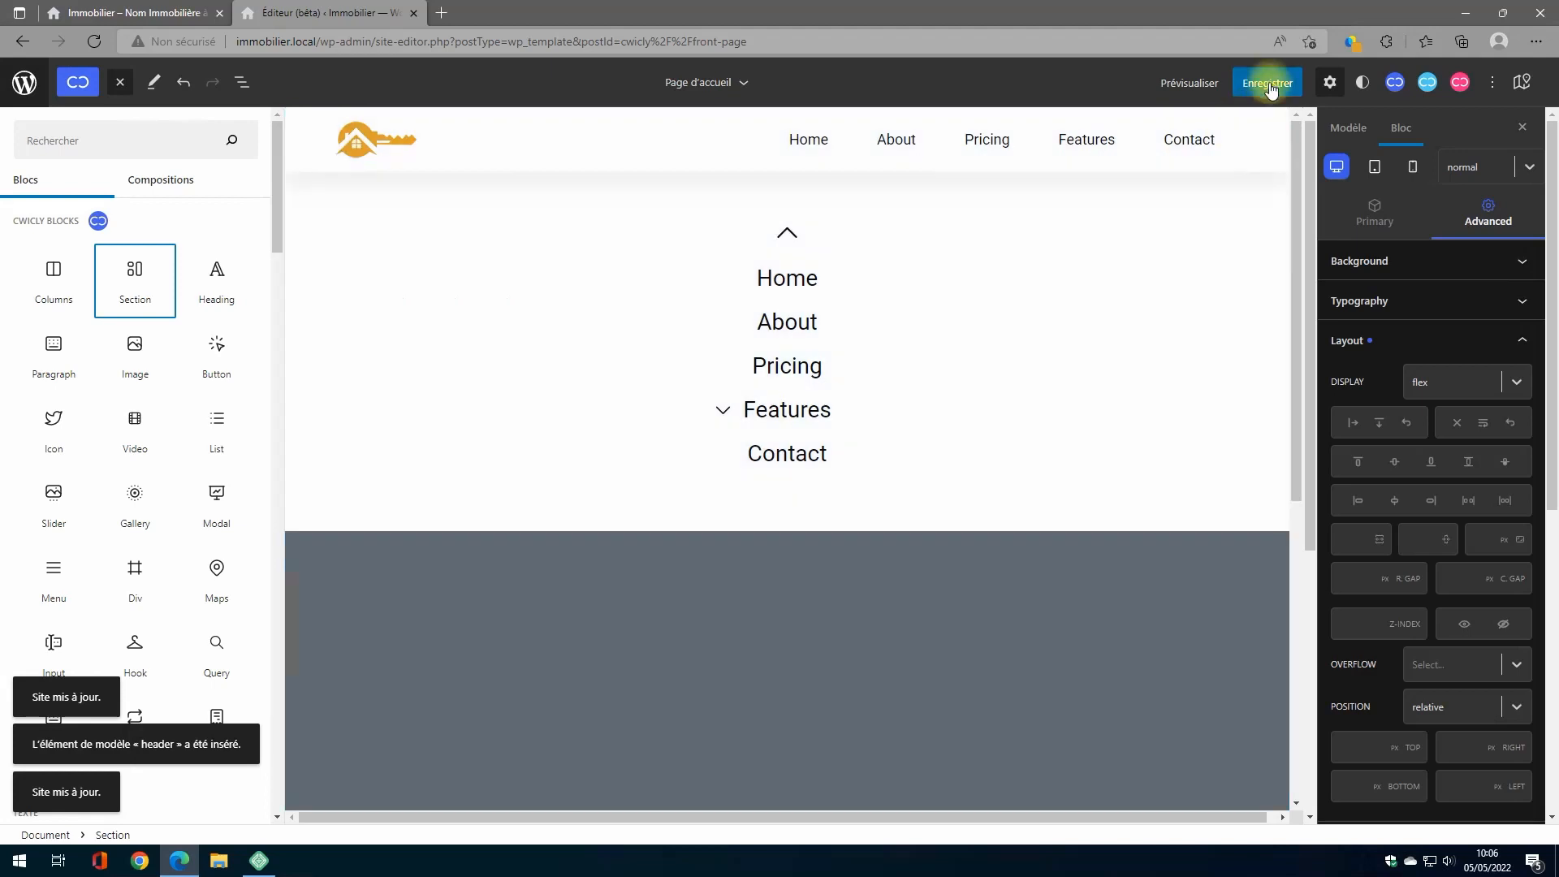
pyautogui.click(1269, 83)
pyautogui.click(1436, 79)
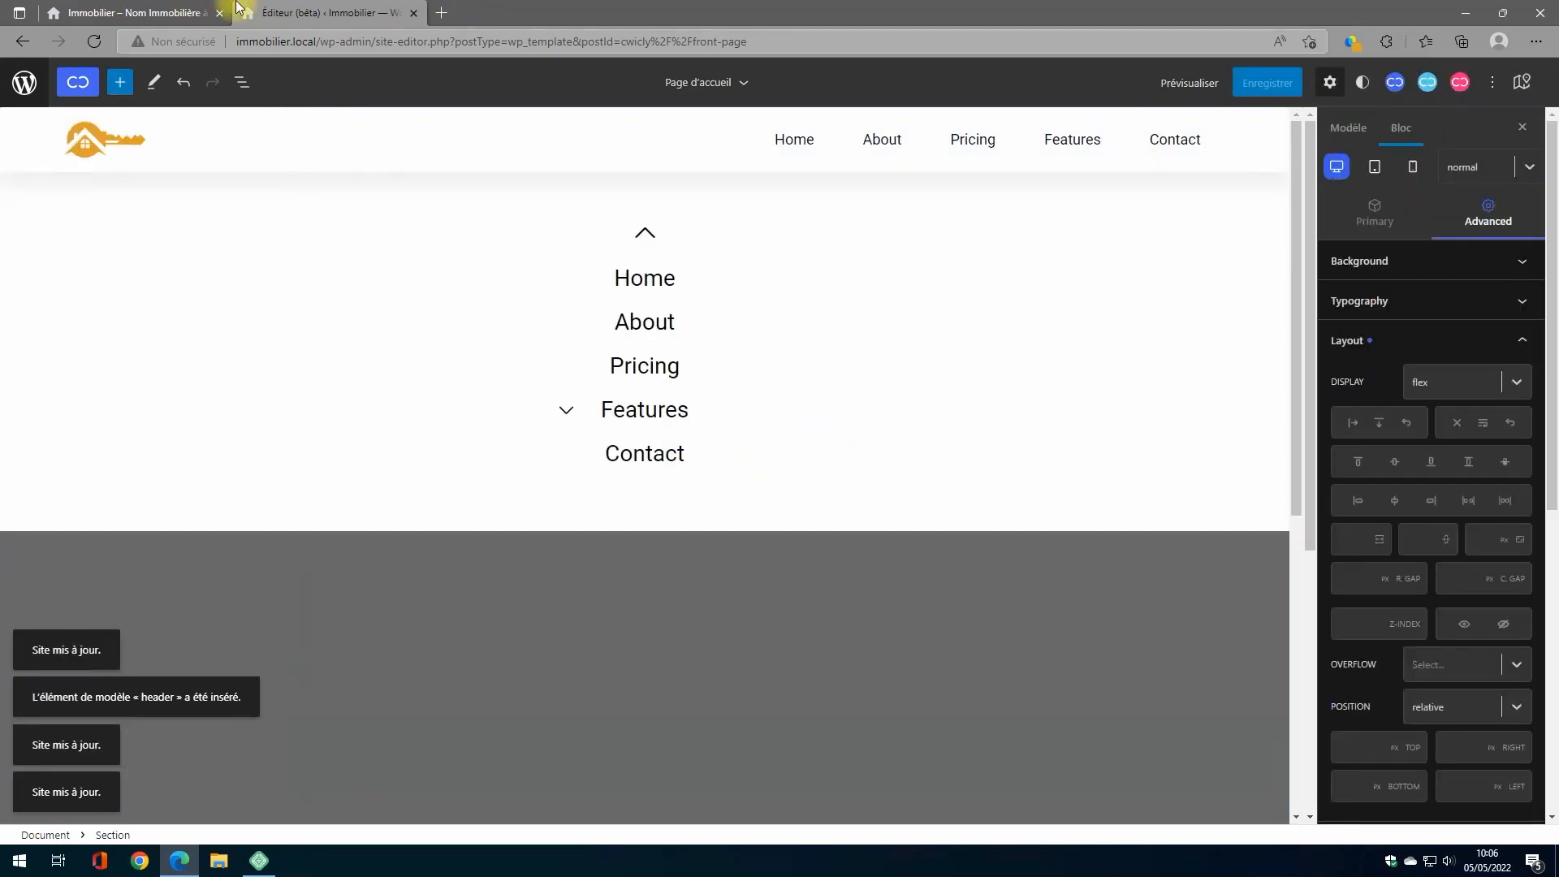
# Step: Reload the immobilier.local front page to check the header and background-image Section on the live site
pyautogui.click(125, 17)
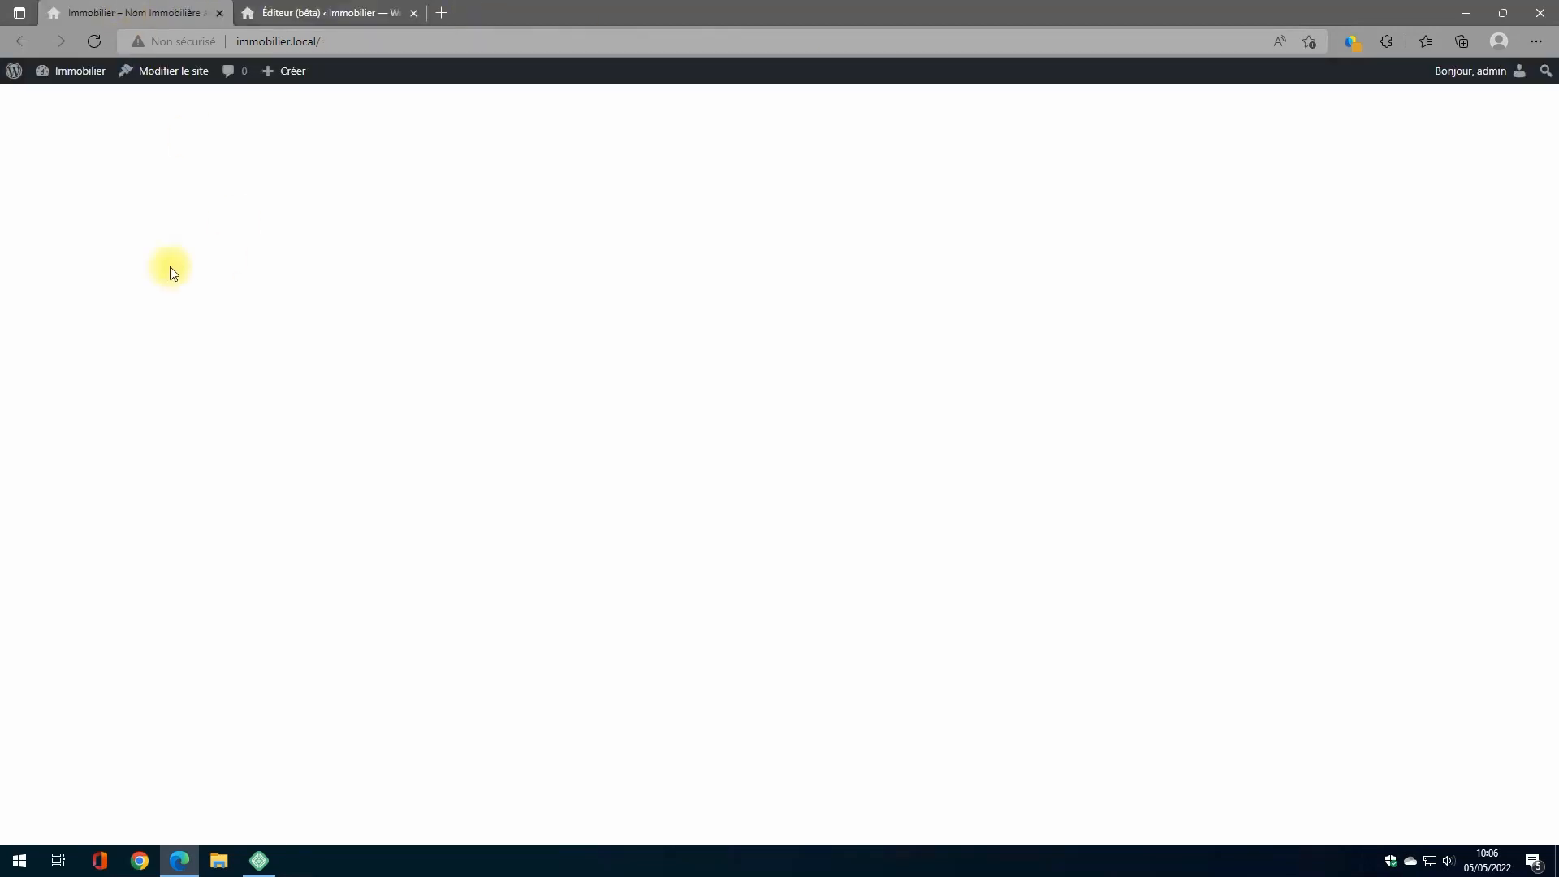
pyautogui.click(95, 43)
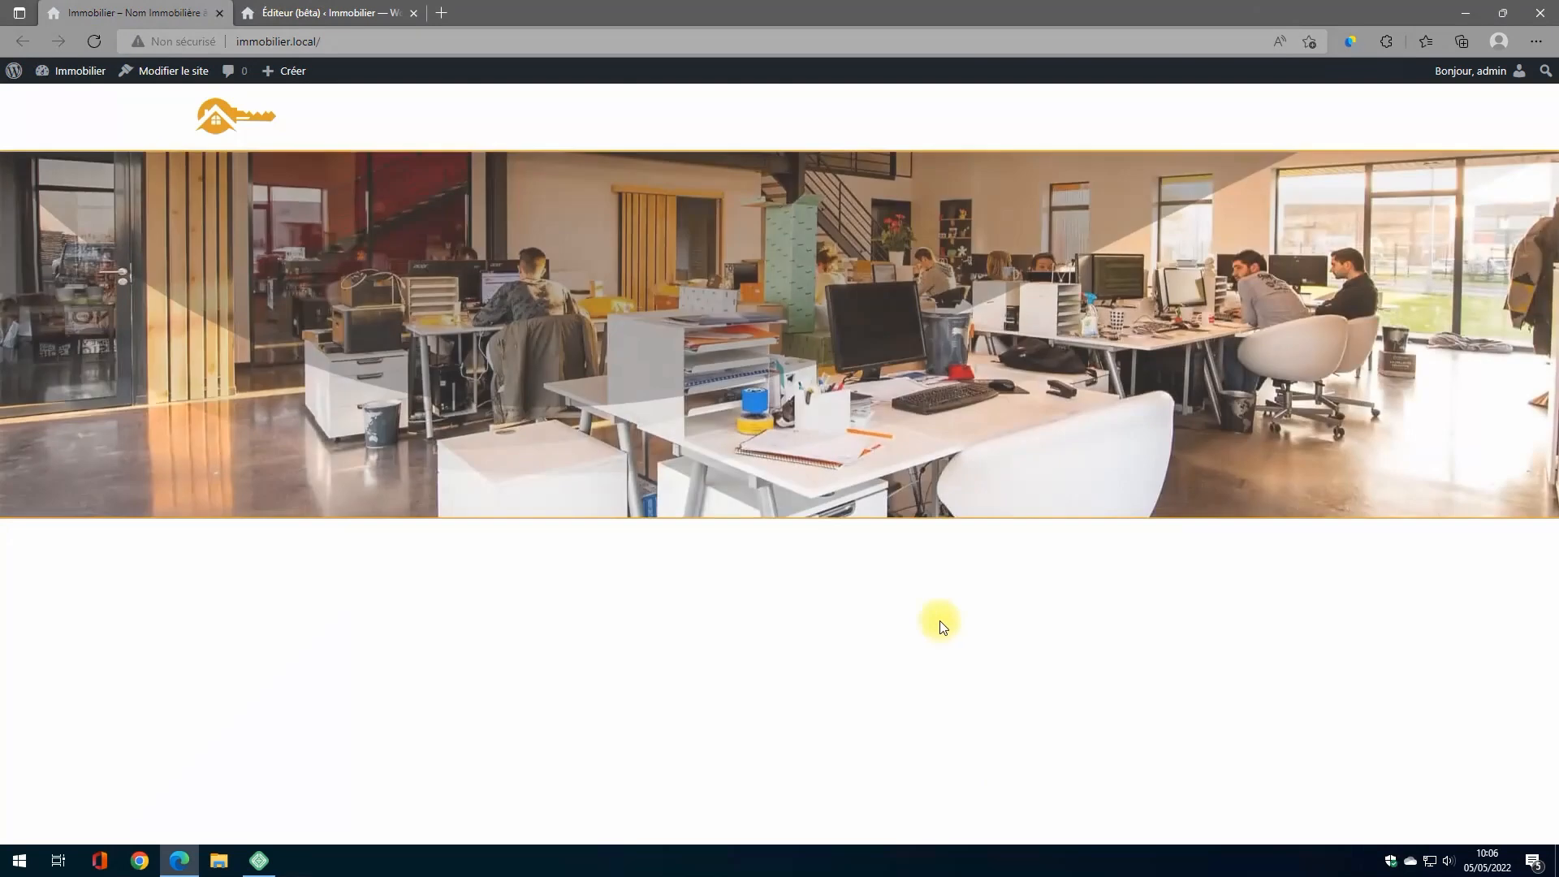